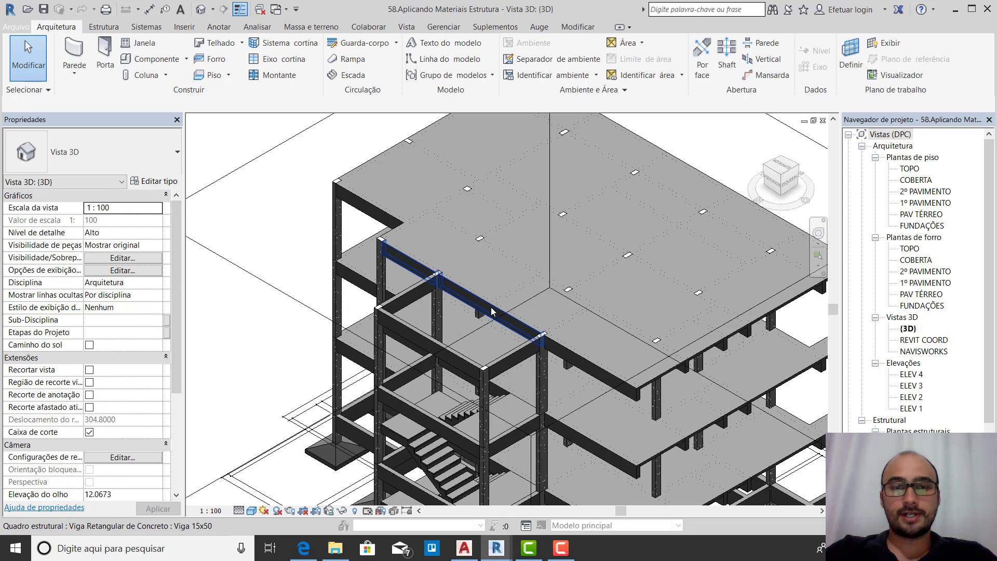
Open the COBERTA floor plan and select only the L2 floor slab, filtering COBERTA R1.dwg out of the selection
{"action": "double_click", "coordinate": [919, 180]}
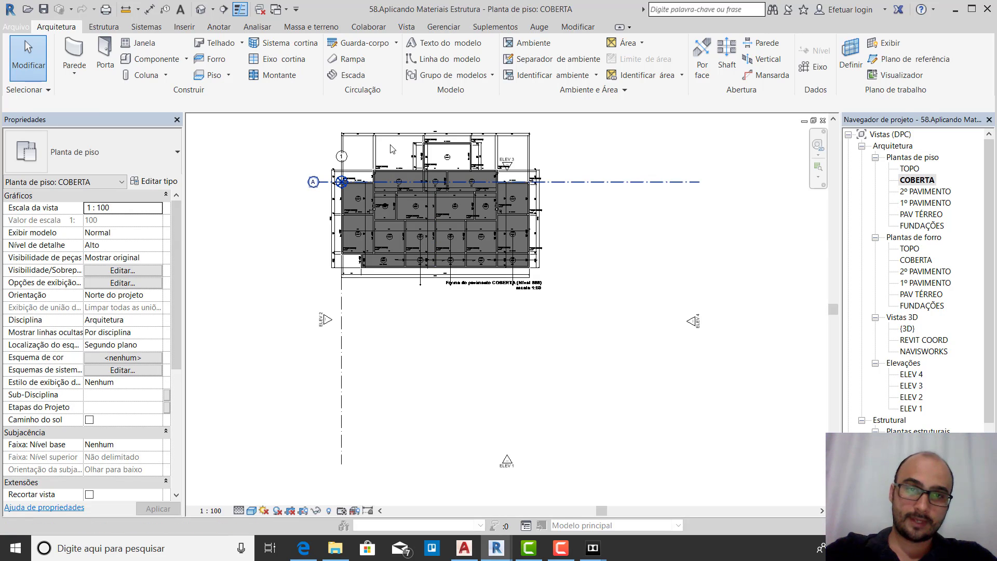
{"action": "scroll", "coordinate": [473, 165], "scroll_direction": "up", "scroll_amount": 5}
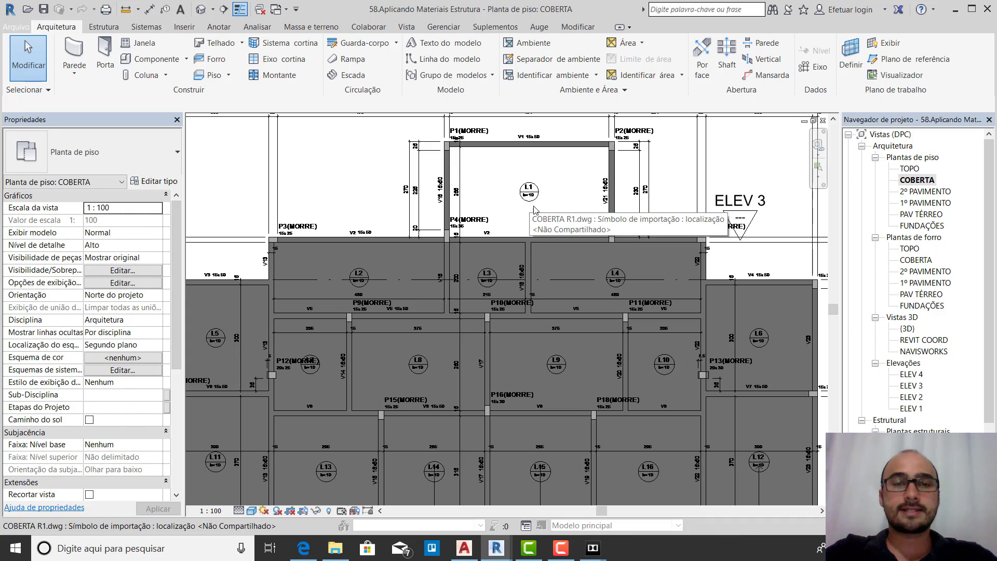
{"action": "scroll", "coordinate": [472, 251], "scroll_direction": "up", "scroll_amount": 1}
{"action": "scroll", "coordinate": [473, 251], "scroll_direction": "up", "scroll_amount": 1}
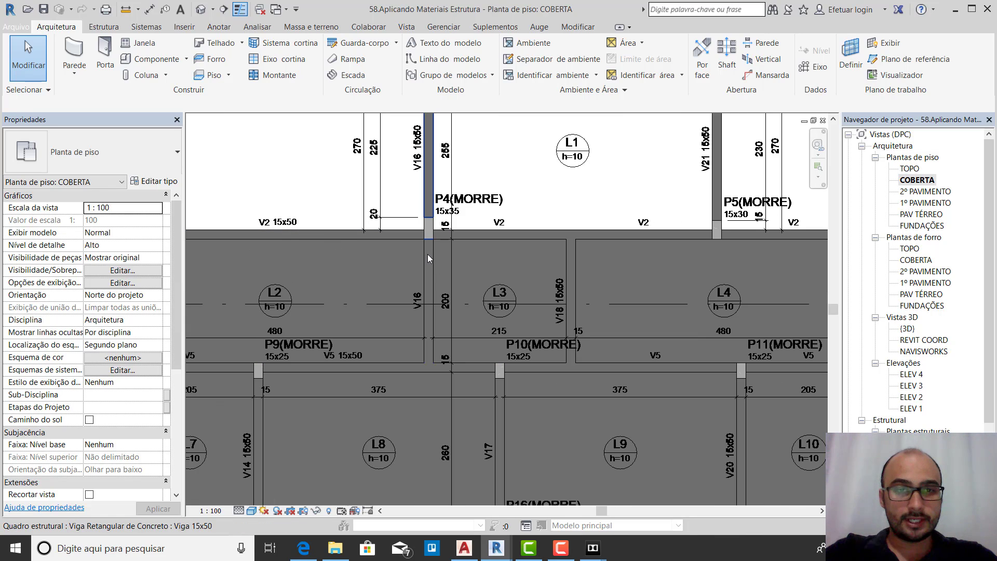
{"action": "left_click", "coordinate": [285, 262]}
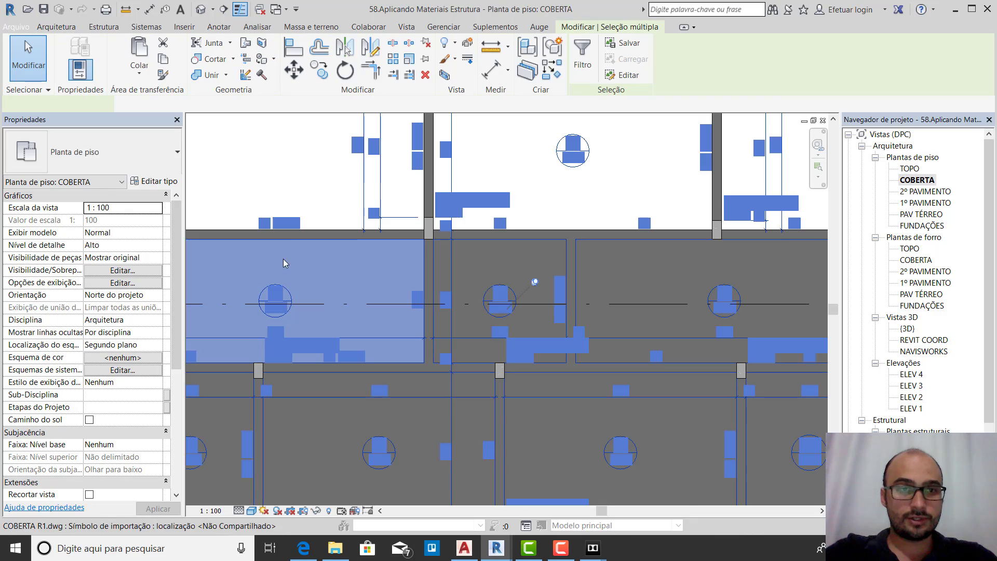
{"action": "left_click", "coordinate": [582, 59]}
{"action": "left_click", "coordinate": [129, 154]}
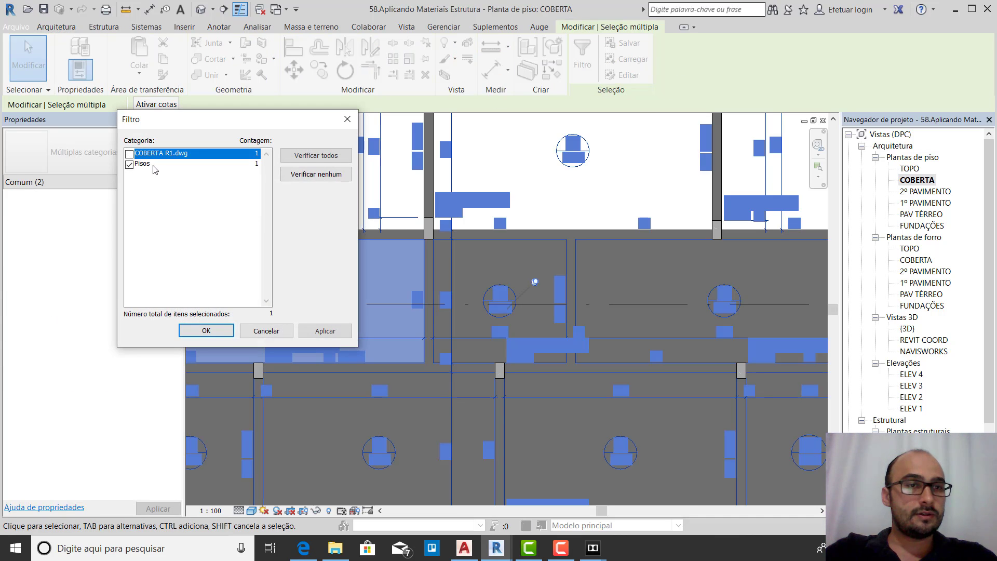
{"action": "left_click", "coordinate": [218, 333]}
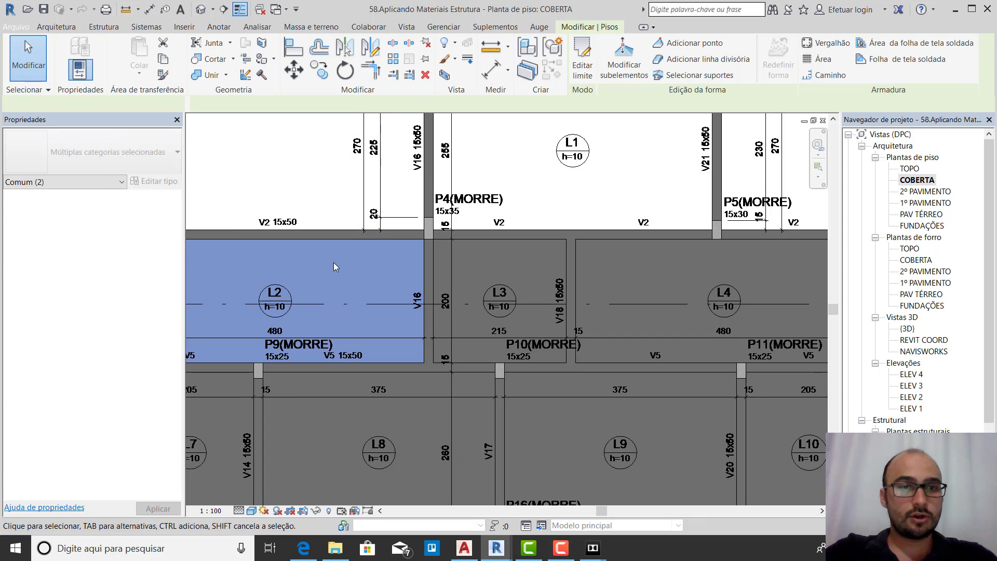
Create a similar Laje h=10 floor over the L1 bay, with a rectangular boundary from the P4 inner corner to P2, about 4.51 by 2.55 m
{"action": "right_click", "coordinate": [260, 269]}
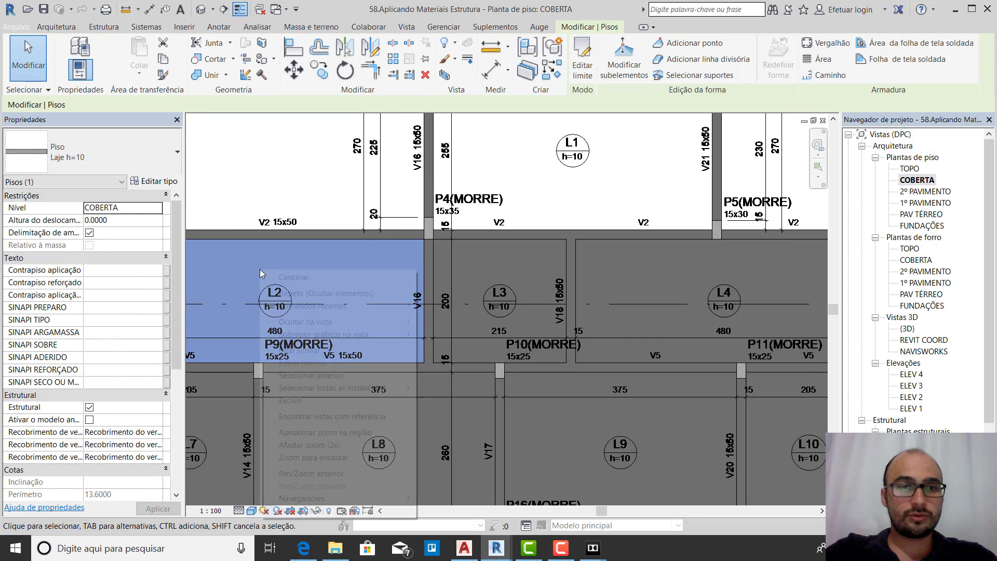
{"action": "left_click", "coordinate": [311, 351]}
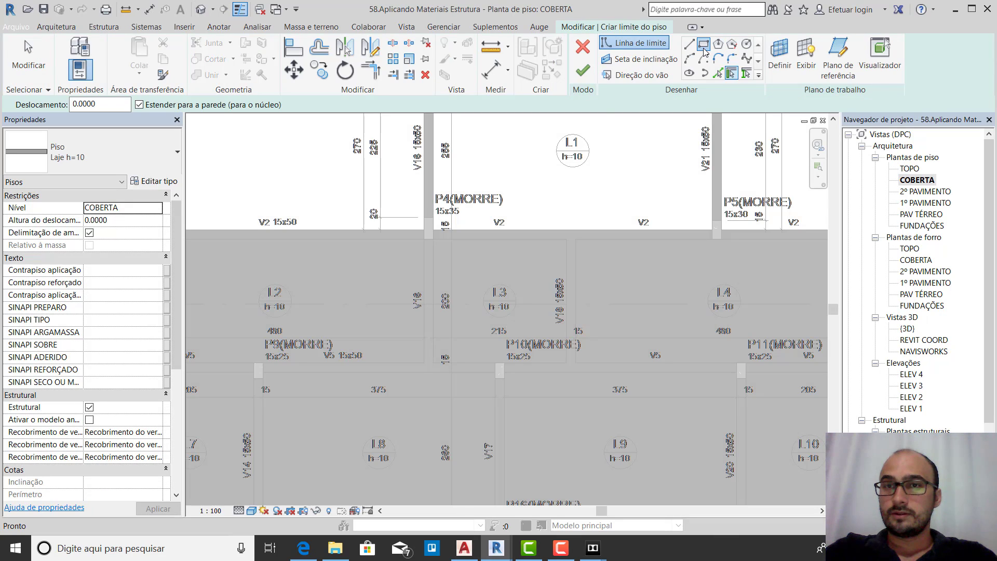
{"action": "left_click", "coordinate": [703, 45]}
{"action": "scroll", "coordinate": [477, 233], "scroll_direction": "up", "scroll_amount": 1}
{"action": "scroll", "coordinate": [459, 234], "scroll_direction": "up", "scroll_amount": 2}
{"action": "left_click", "coordinate": [401, 225]}
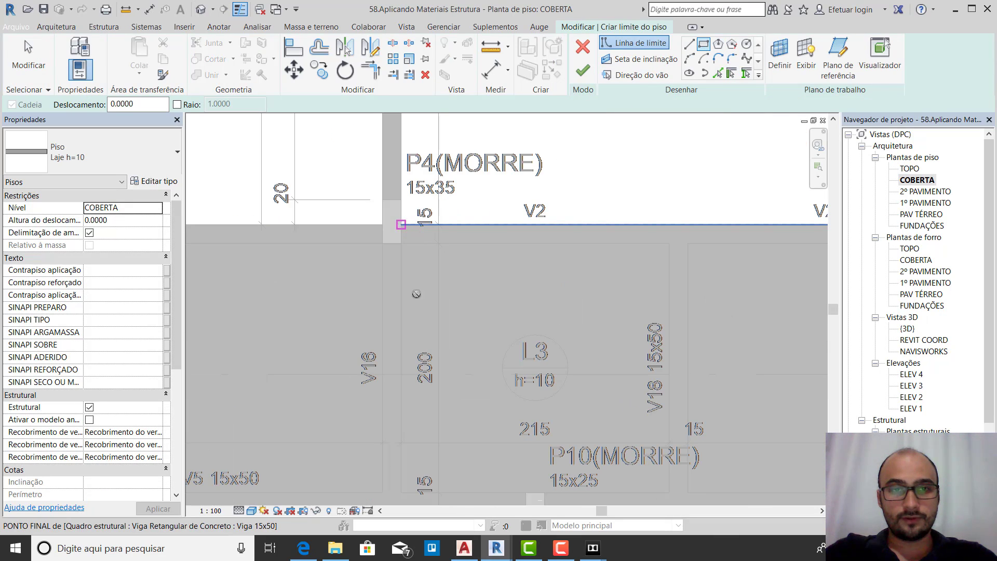
{"action": "scroll", "coordinate": [402, 340], "scroll_direction": "down", "scroll_amount": 5}
{"action": "scroll", "coordinate": [565, 216], "scroll_direction": "up", "scroll_amount": 6}
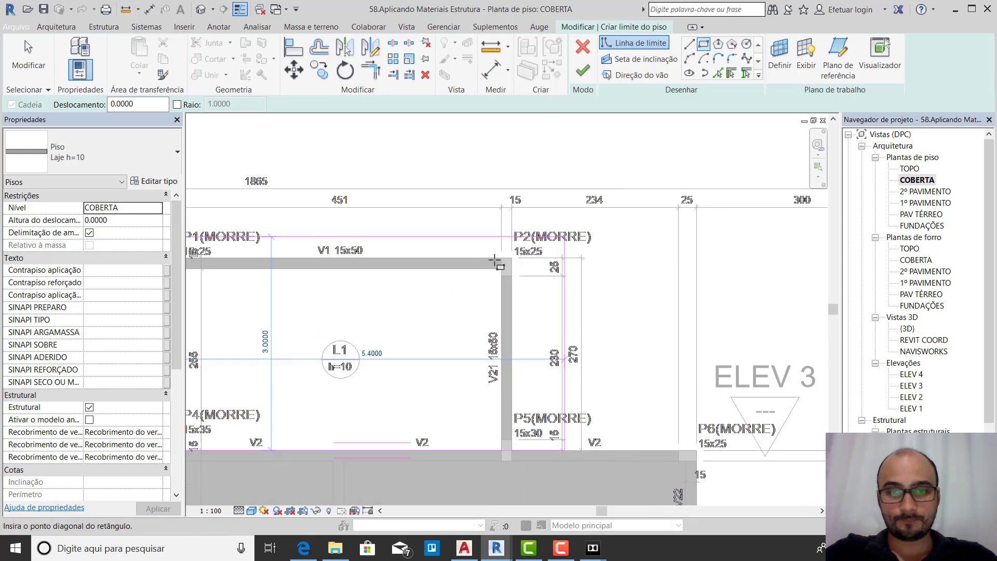
{"action": "left_click", "coordinate": [488, 280]}
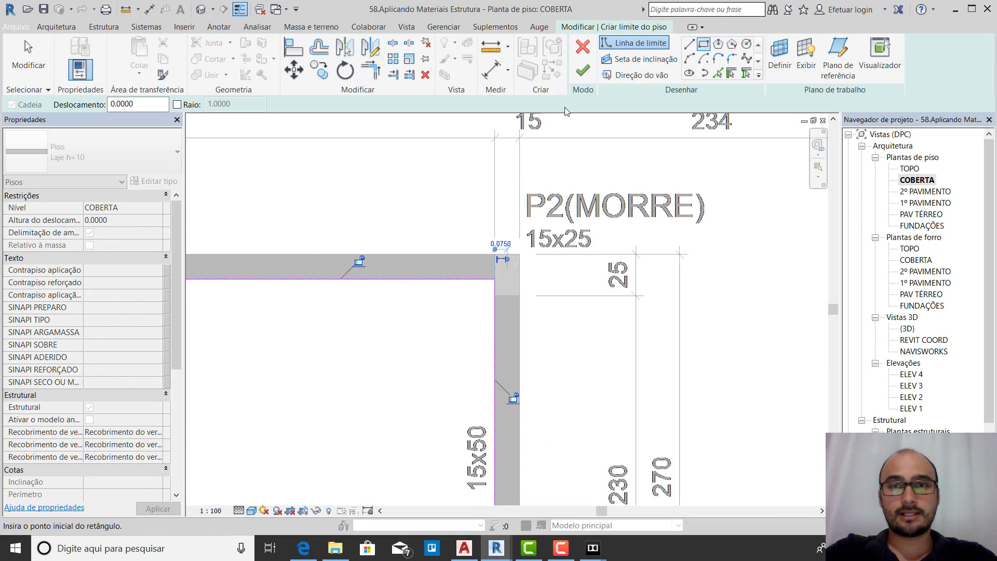
{"action": "left_click", "coordinate": [584, 76]}
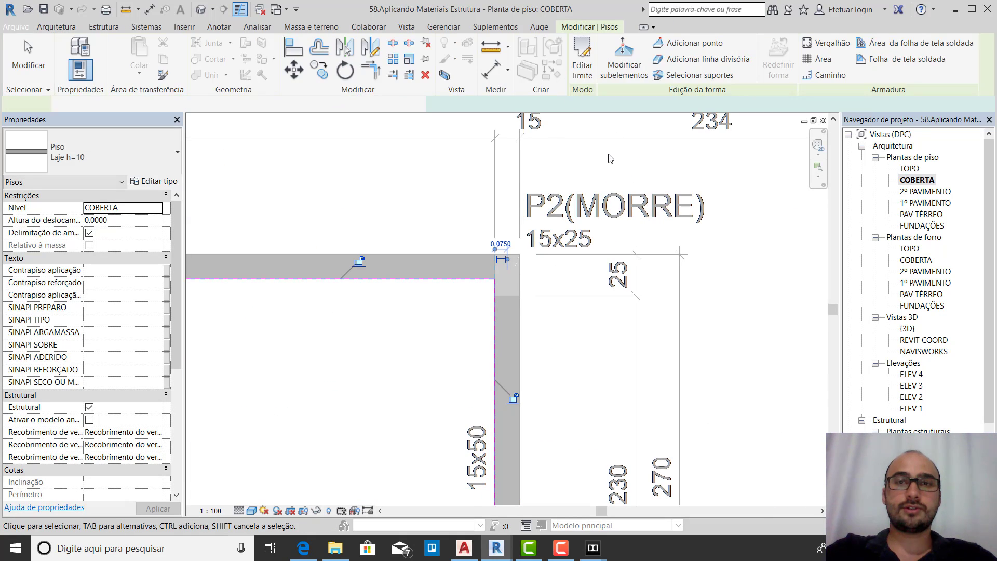
{"action": "left_click", "coordinate": [439, 201]}
{"action": "scroll", "coordinate": [439, 201], "scroll_direction": "down", "scroll_amount": 1}
{"action": "scroll", "coordinate": [535, 208], "scroll_direction": "down", "scroll_amount": 5}
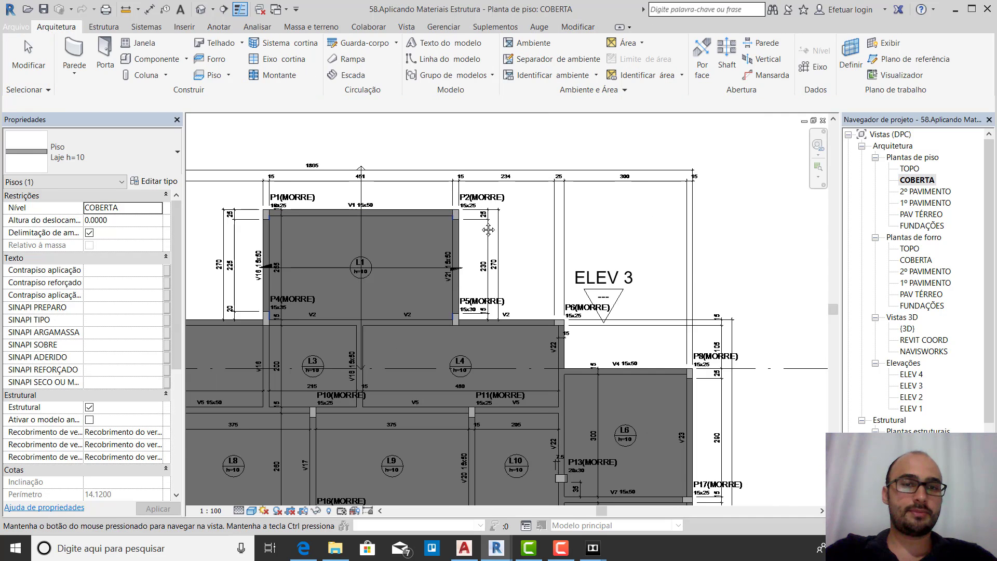
{"action": "left_click", "coordinate": [227, 154]}
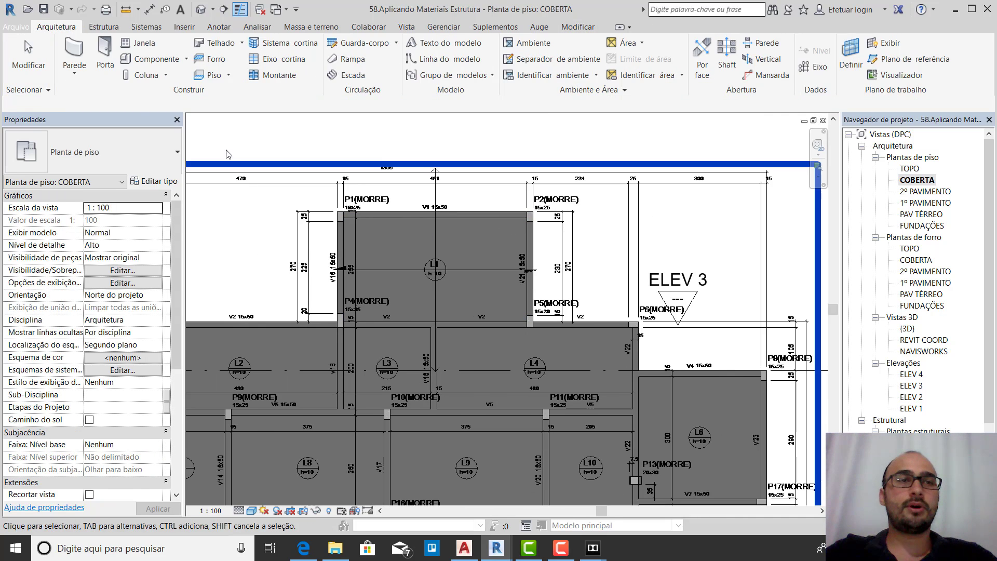
Switch to the default 3D view and inspect the roof slab from the opposite side of the building
{"action": "left_click", "coordinate": [201, 9]}
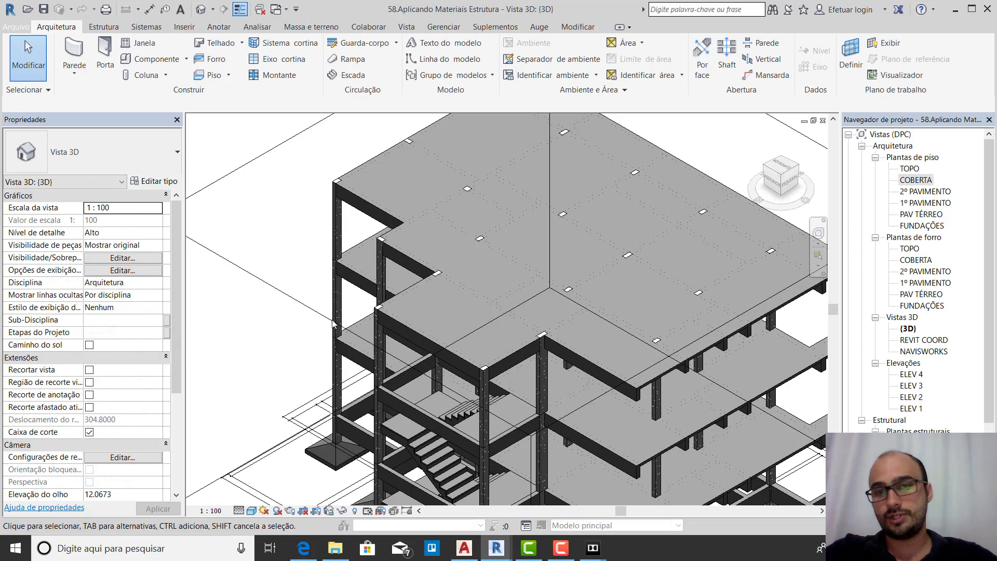
{"action": "scroll", "coordinate": [376, 283], "scroll_direction": "down", "scroll_amount": 2}
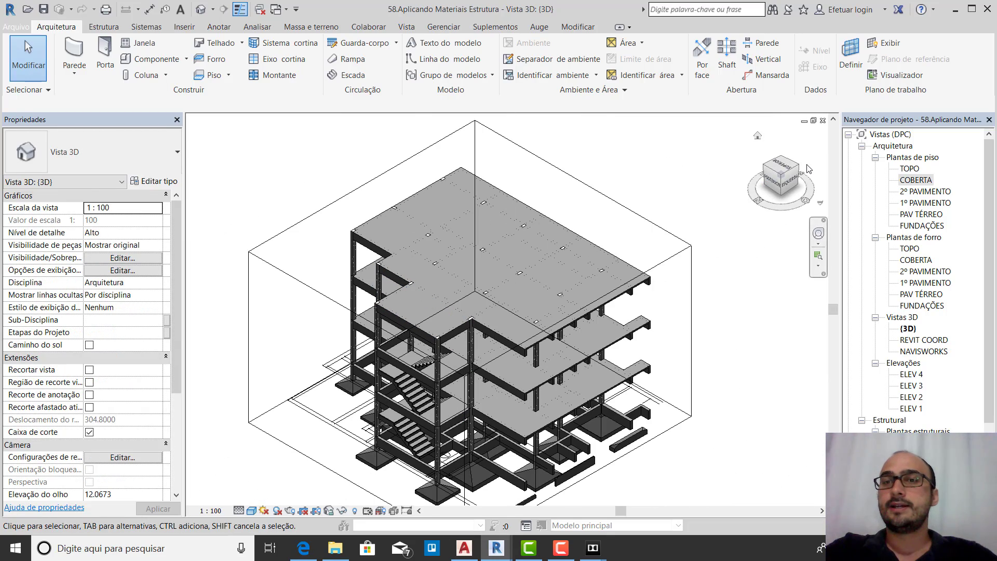
{"action": "left_click", "coordinate": [797, 172]}
{"action": "left_click", "coordinate": [798, 168]}
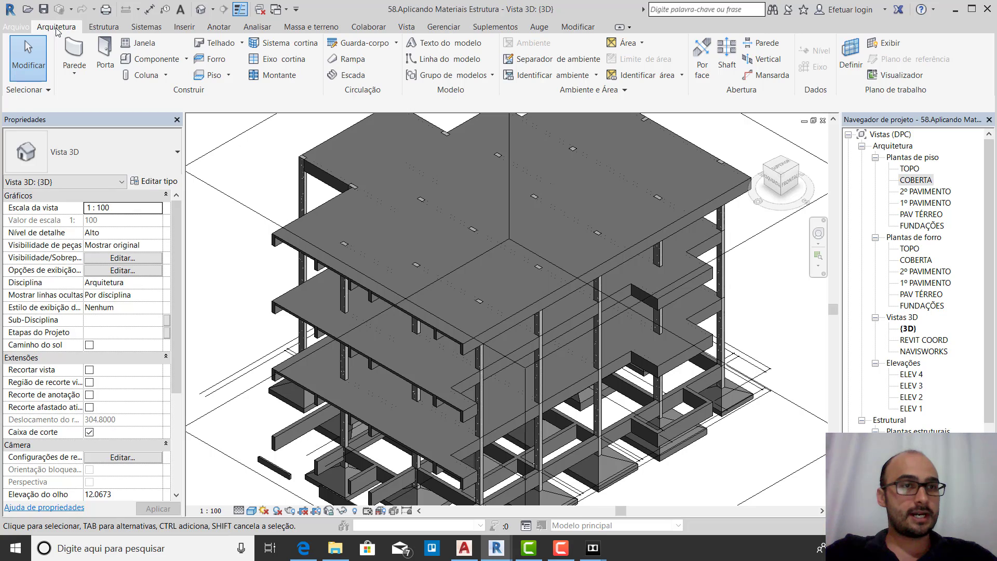
{"action": "left_click", "coordinate": [103, 27]}
{"action": "left_click", "coordinate": [146, 27]}
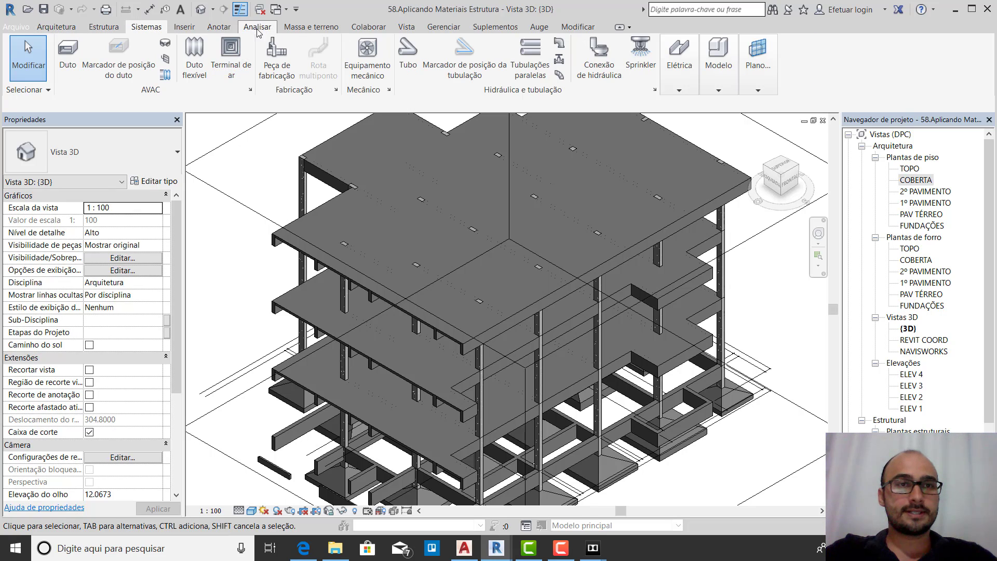
{"action": "left_click", "coordinate": [196, 27]}
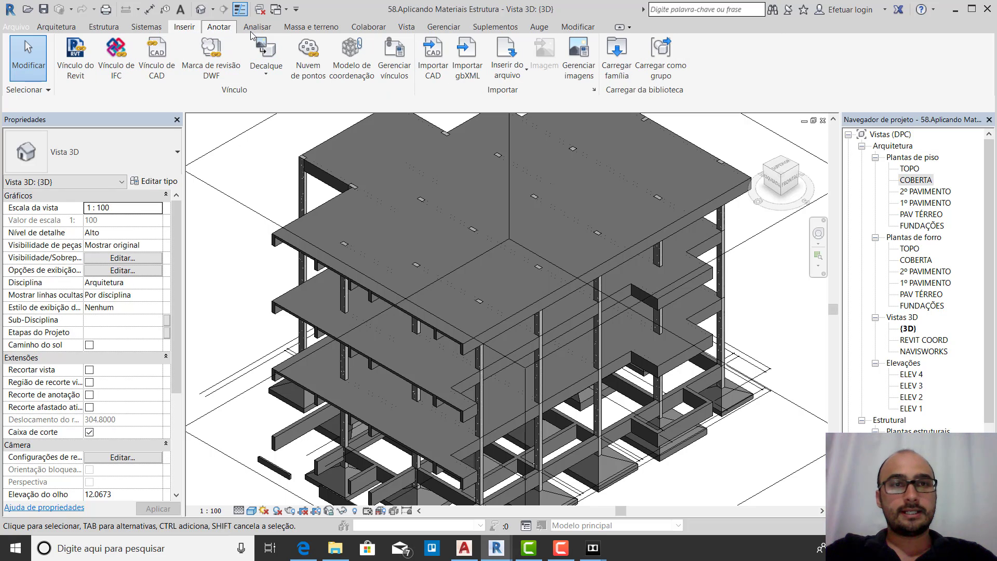
{"action": "left_click", "coordinate": [218, 27]}
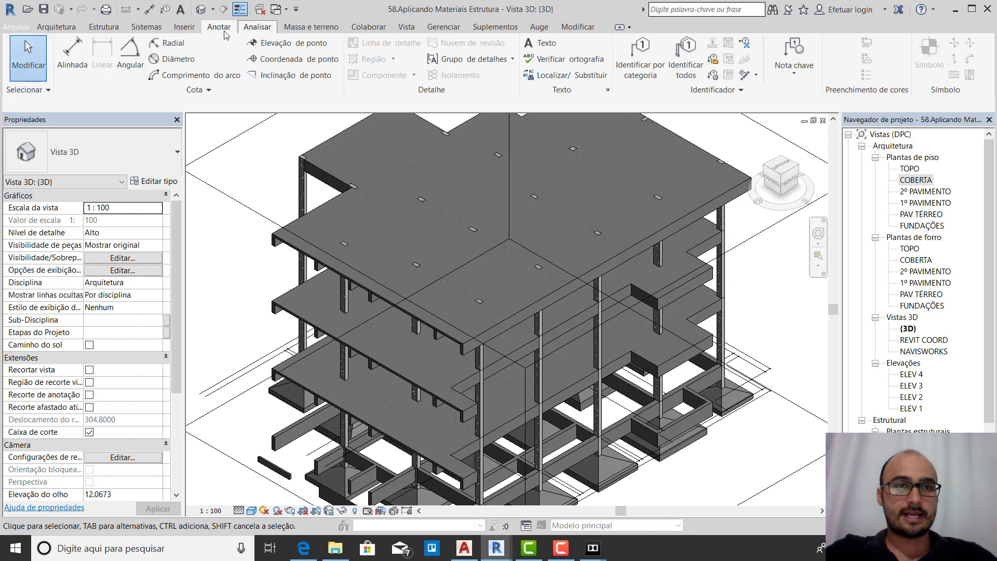
{"action": "left_click", "coordinate": [257, 27]}
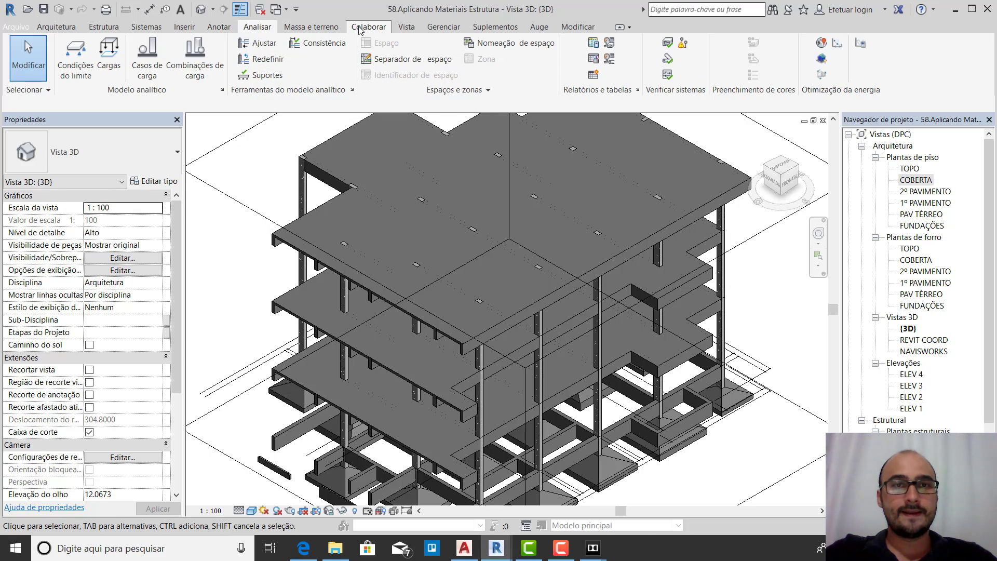
{"action": "left_click", "coordinate": [311, 27]}
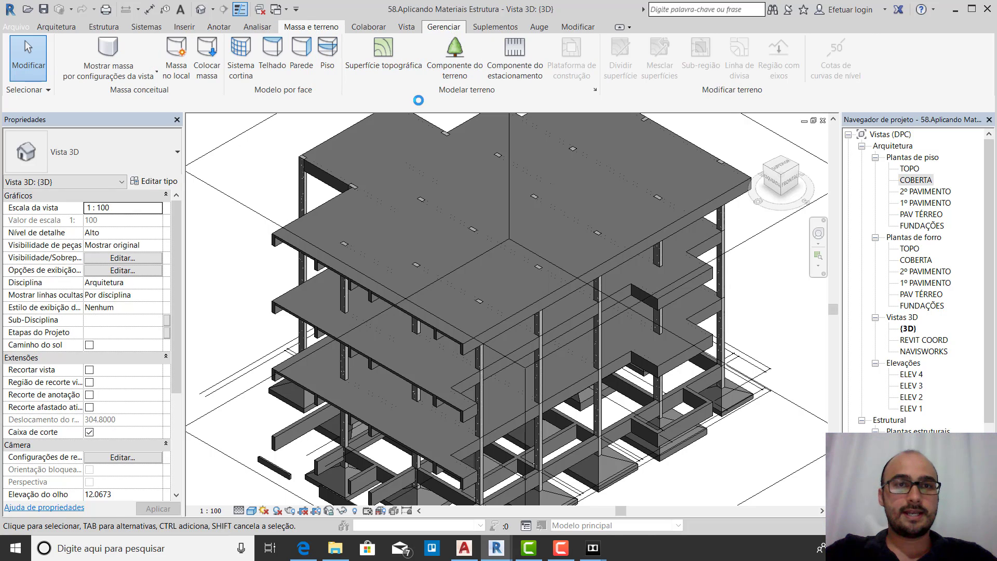
Open the project's material browser, examine the available materials such as the concrete entries, and close it without changes
{"action": "left_click", "coordinate": [444, 27]}
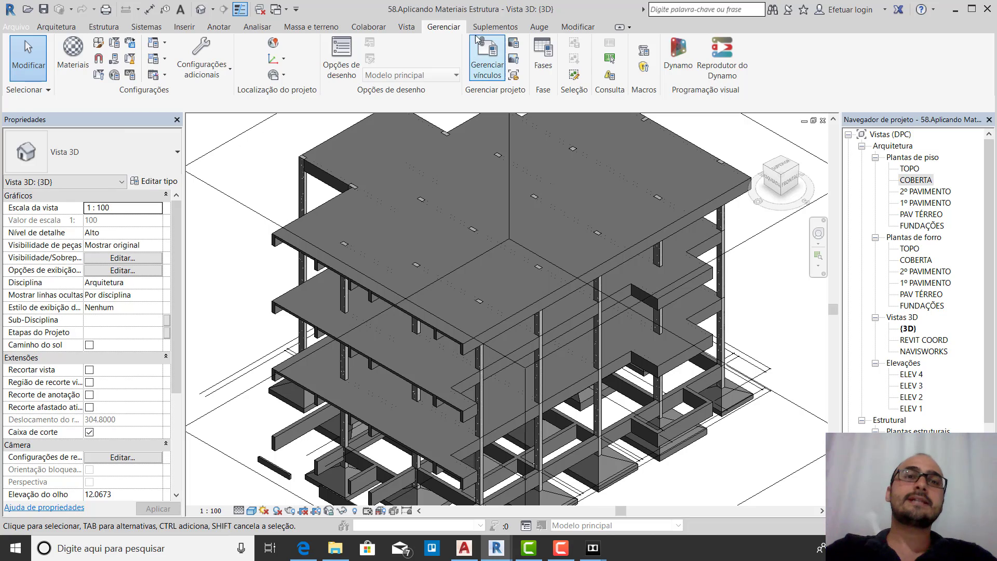
{"action": "left_click", "coordinate": [73, 57]}
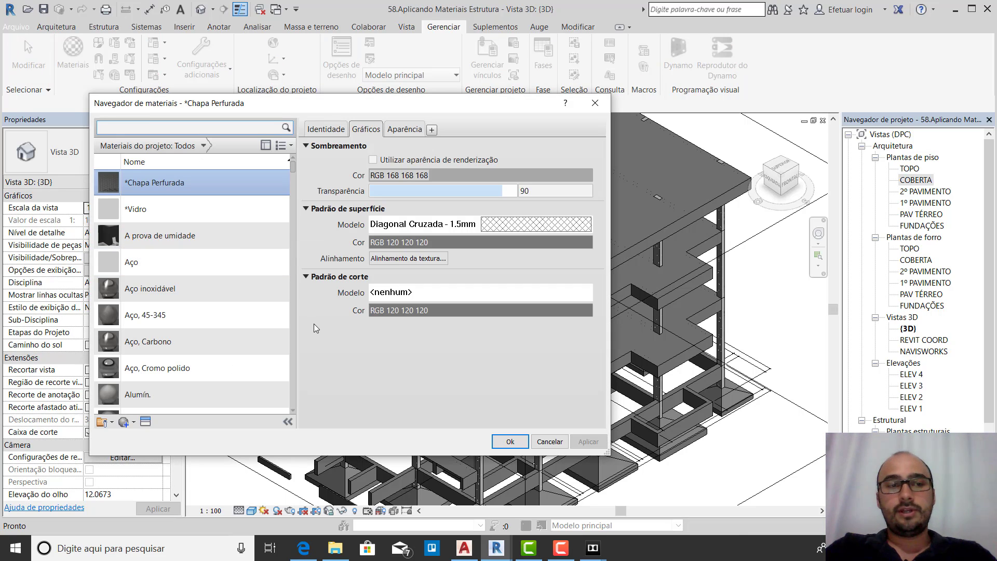
{"action": "scroll", "coordinate": [280, 295], "scroll_direction": "down", "scroll_amount": 5}
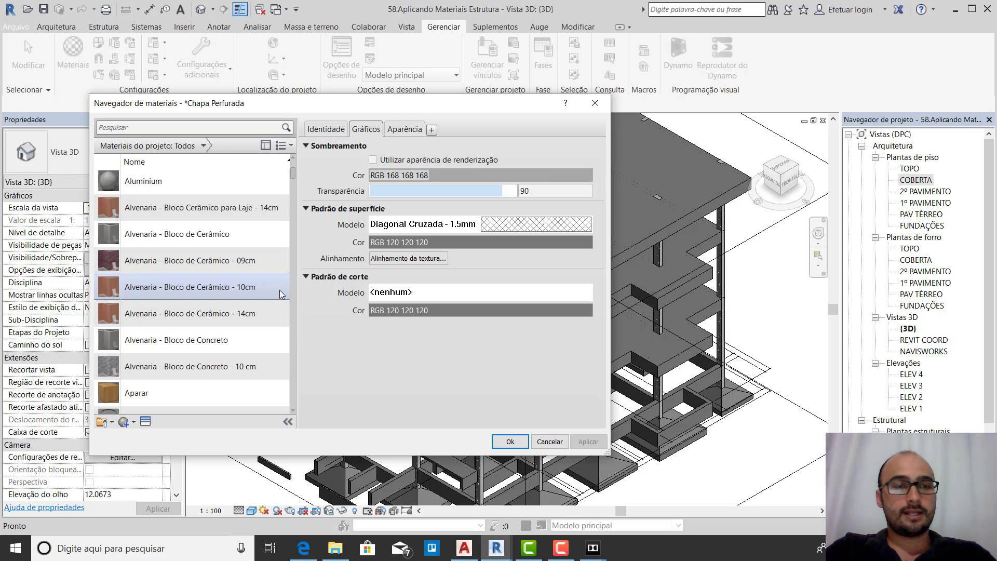
{"action": "scroll", "coordinate": [280, 295], "scroll_direction": "down", "scroll_amount": 5}
{"action": "scroll", "coordinate": [280, 301], "scroll_direction": "down", "scroll_amount": 5}
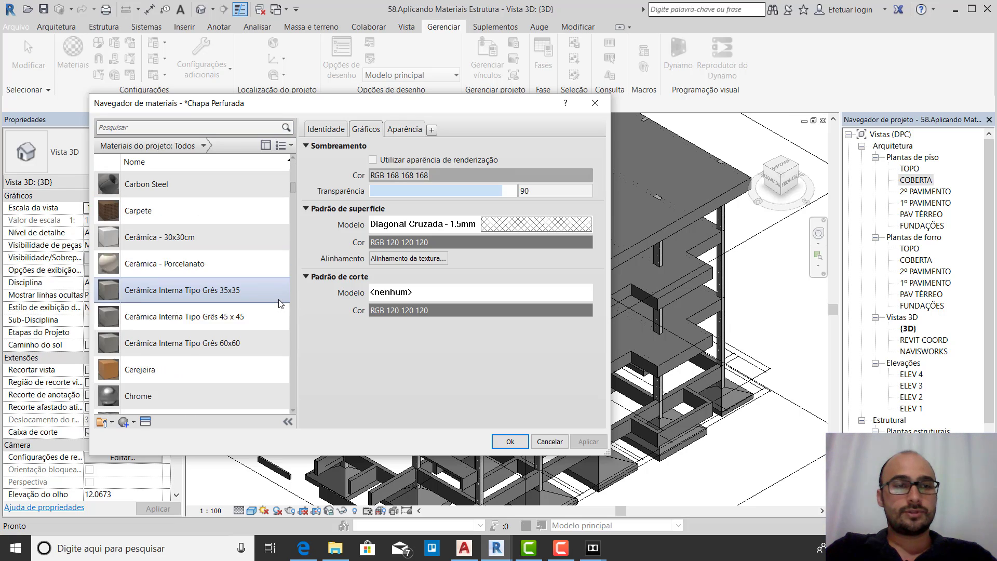
{"action": "scroll", "coordinate": [281, 304], "scroll_direction": "down", "scroll_amount": 10}
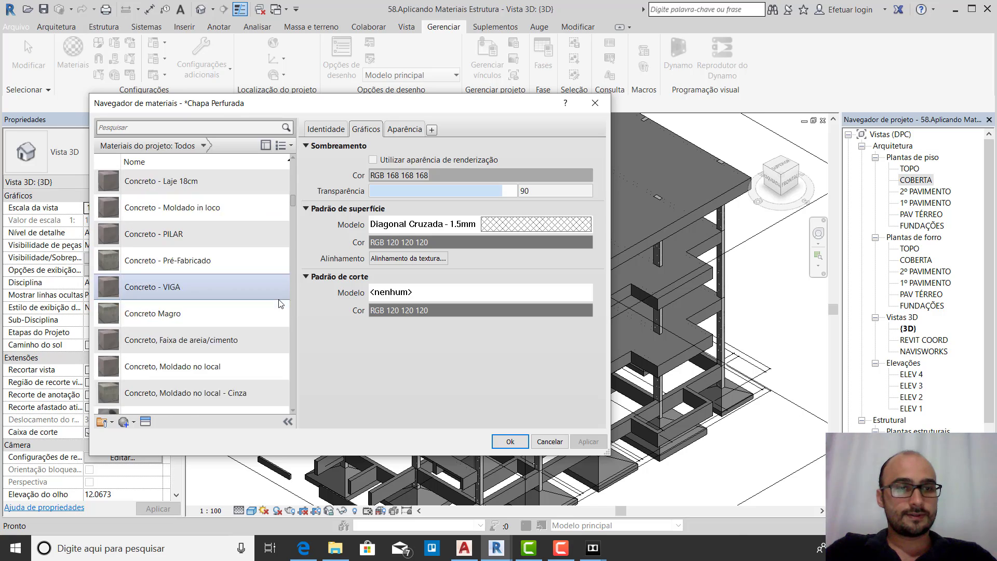
{"action": "scroll", "coordinate": [281, 303], "scroll_direction": "down", "scroll_amount": 8}
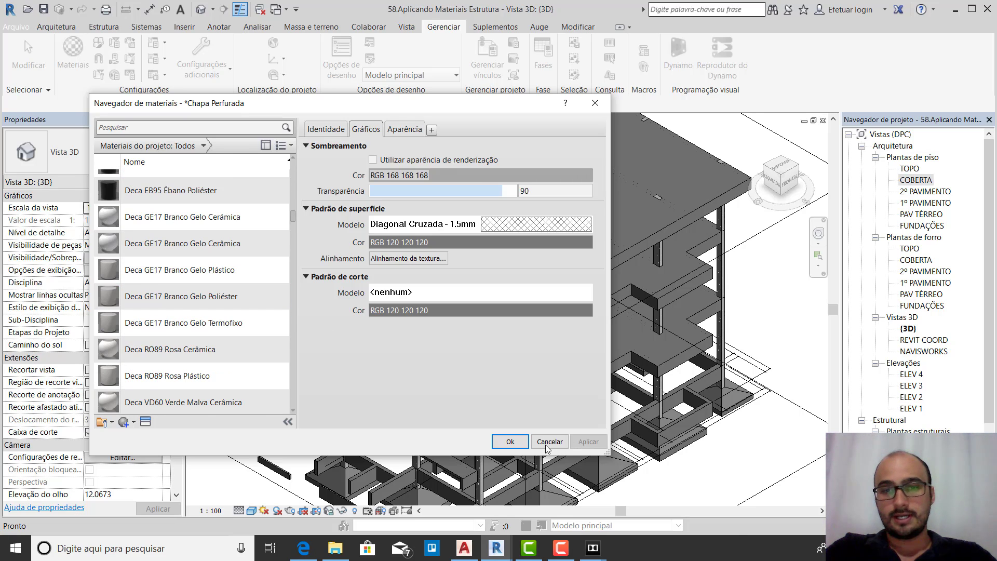
{"action": "scroll", "coordinate": [199, 294], "scroll_direction": "down", "scroll_amount": 5}
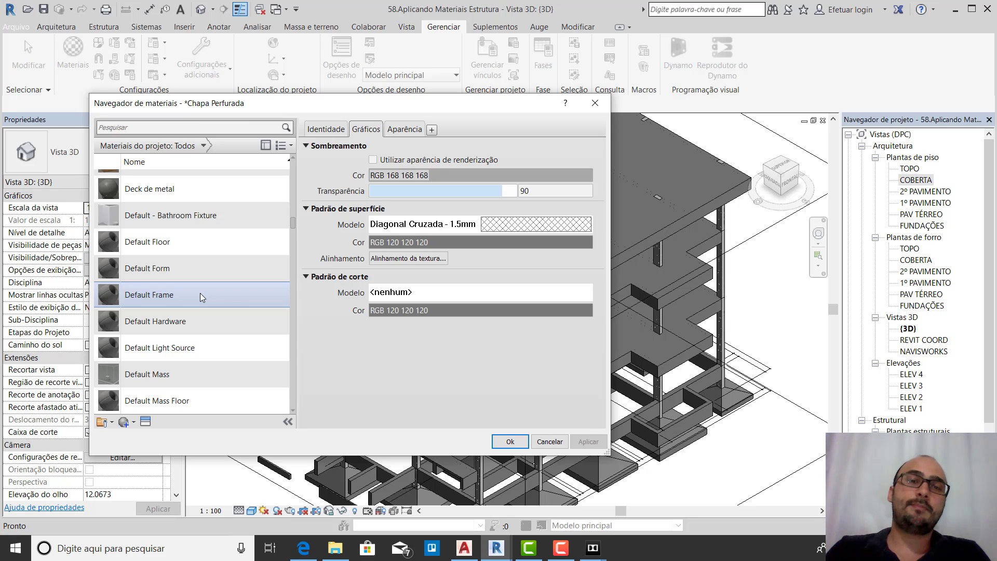
{"action": "scroll", "coordinate": [201, 297], "scroll_direction": "down", "scroll_amount": 10}
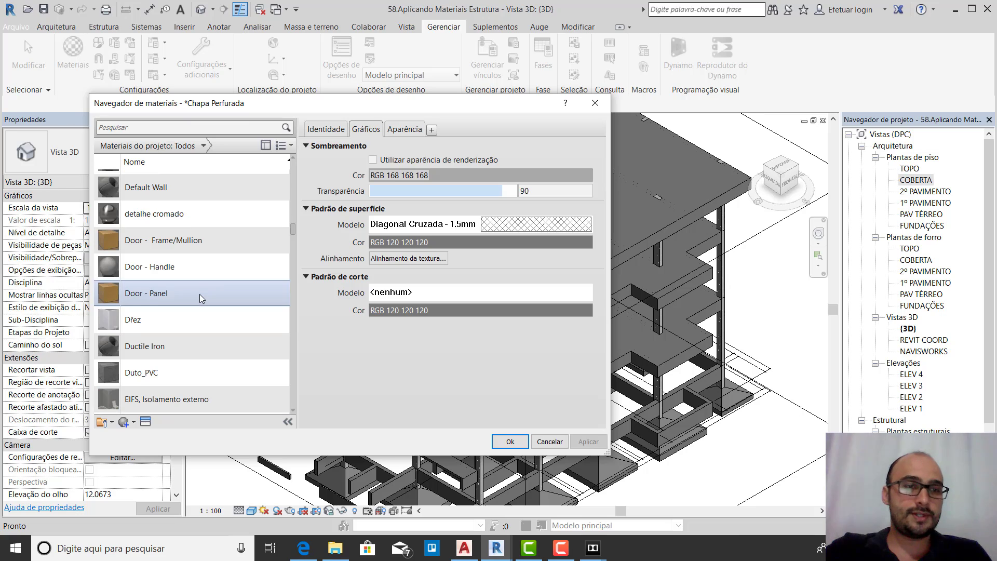
{"action": "scroll", "coordinate": [200, 297], "scroll_direction": "down", "scroll_amount": 5}
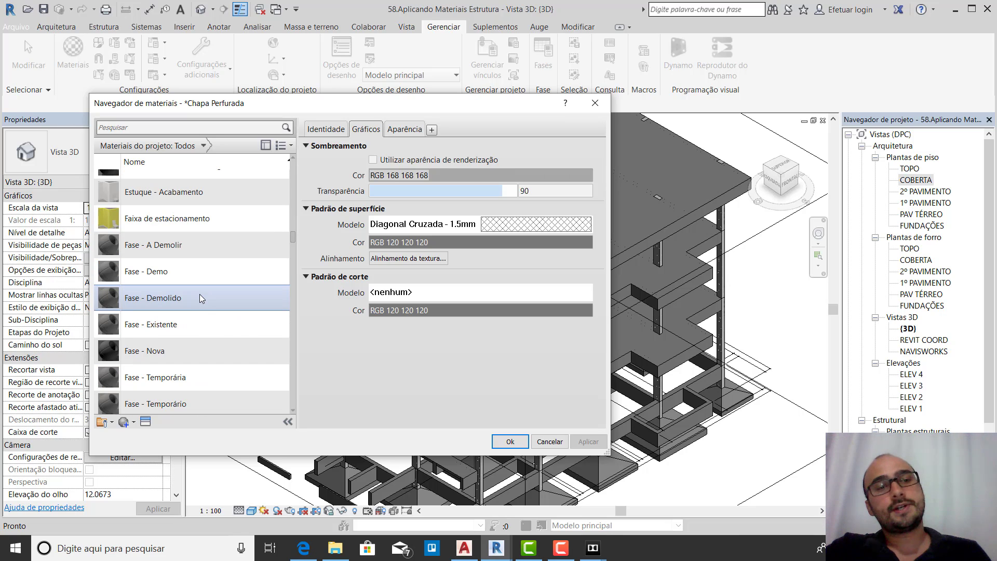
{"action": "left_click", "coordinate": [557, 443]}
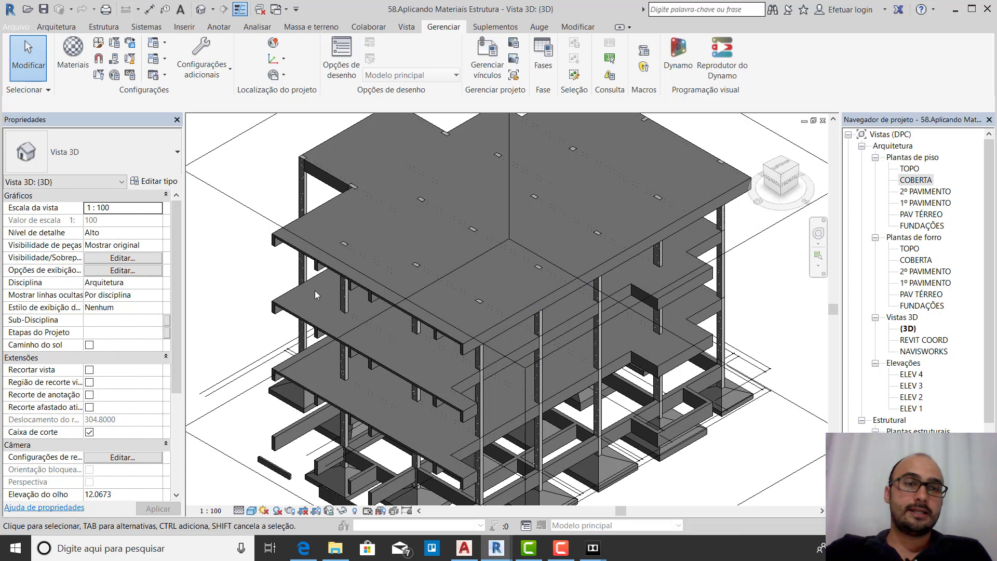
{"action": "scroll", "coordinate": [267, 268], "scroll_direction": "up", "scroll_amount": 3}
{"action": "scroll", "coordinate": [304, 232], "scroll_direction": "down", "scroll_amount": 4}
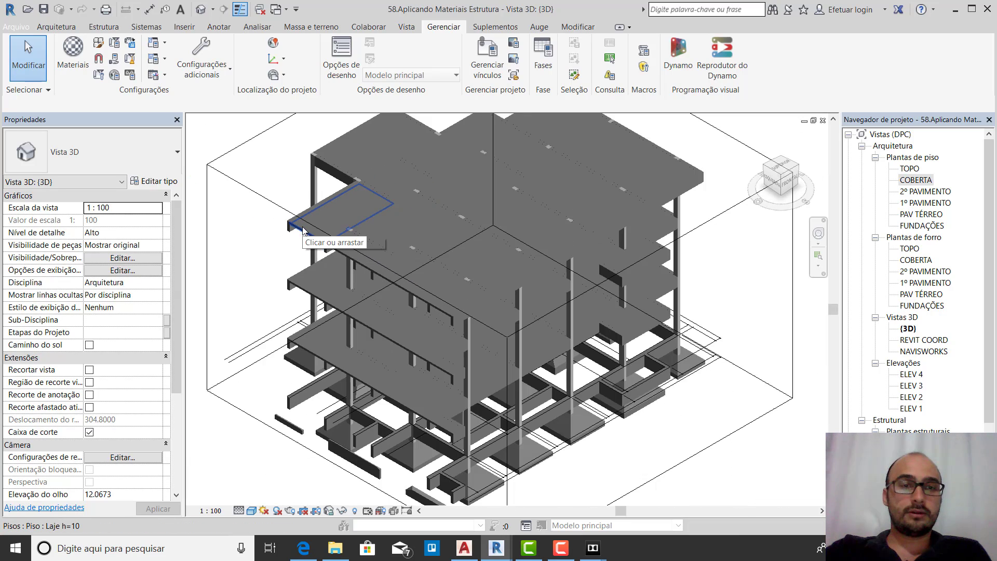
{"action": "scroll", "coordinate": [304, 232], "scroll_direction": "down", "scroll_amount": 3}
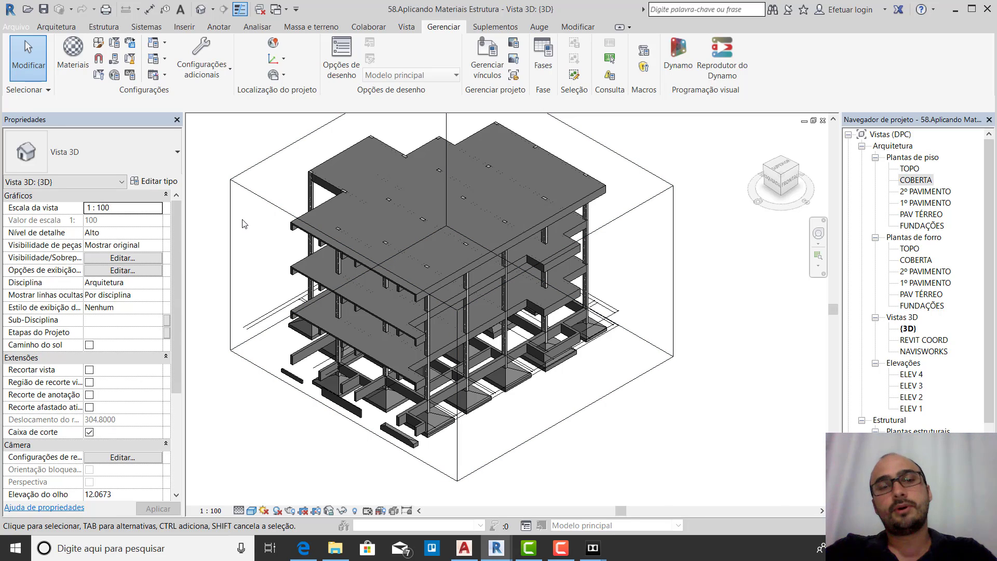
{"action": "scroll", "coordinate": [307, 244], "scroll_direction": "up", "scroll_amount": 5}
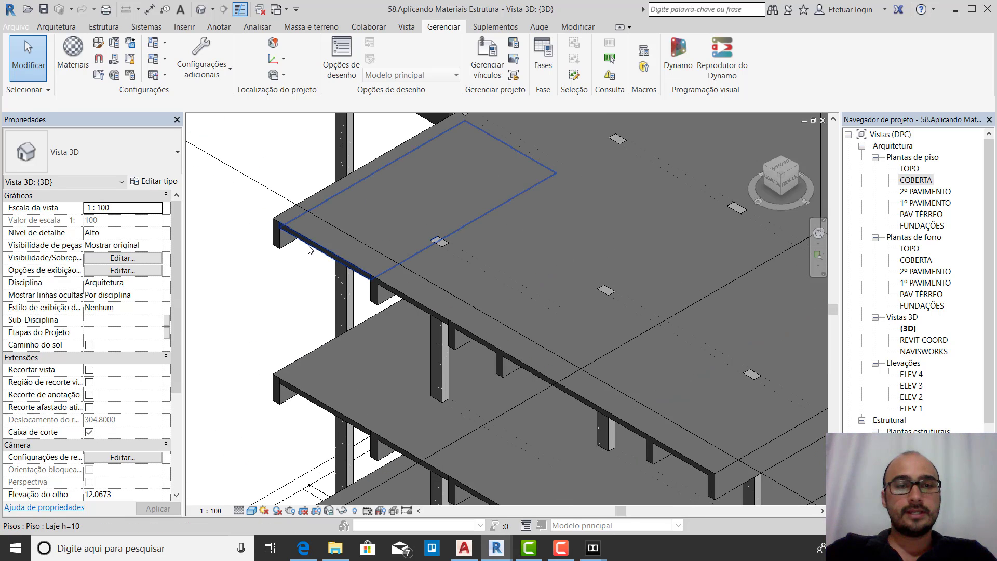
Choose Concreto - LAJE as the material of the structure layer in the Laje h=10 floor type of the L1 roof slab
{"action": "left_click", "coordinate": [309, 250]}
{"action": "left_click", "coordinate": [284, 292]}
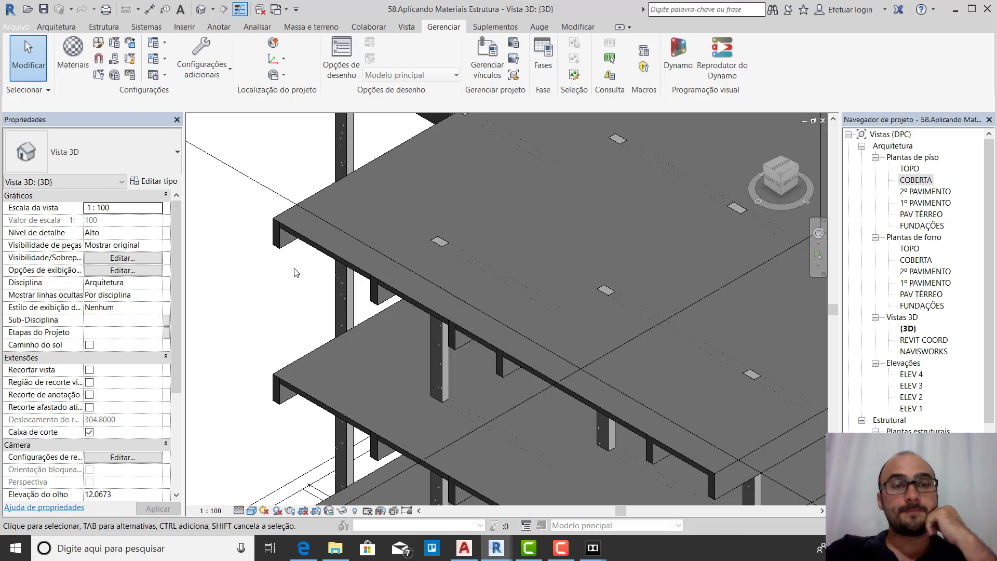
{"action": "left_click", "coordinate": [309, 252]}
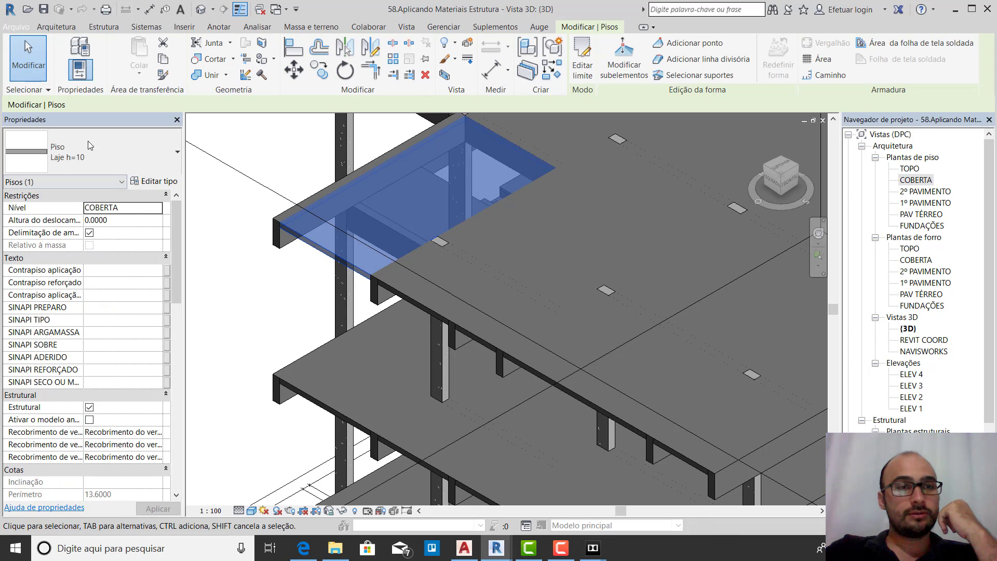
{"action": "left_click", "coordinate": [154, 181]}
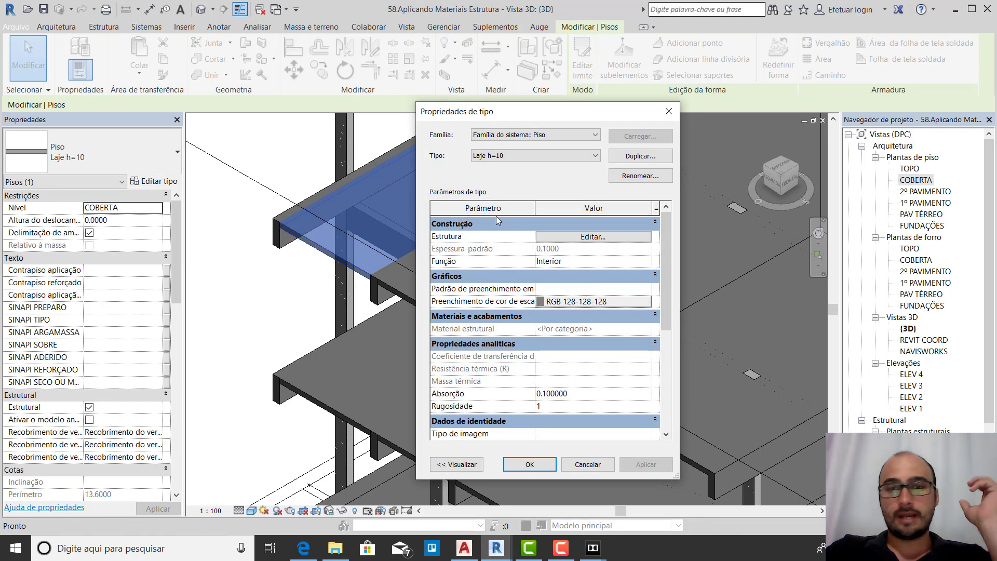
{"action": "left_click", "coordinate": [608, 238]}
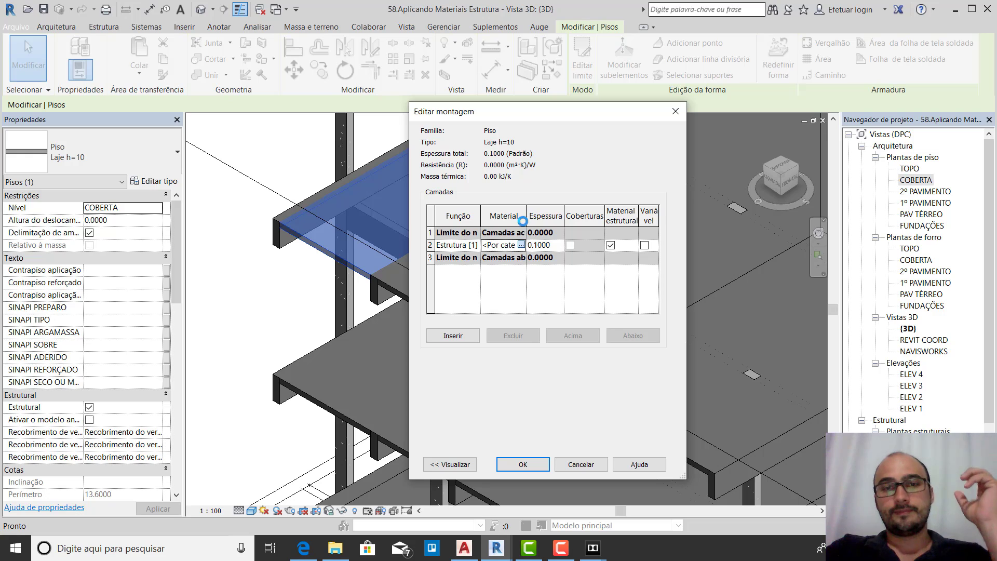
{"action": "left_click", "coordinate": [521, 243]}
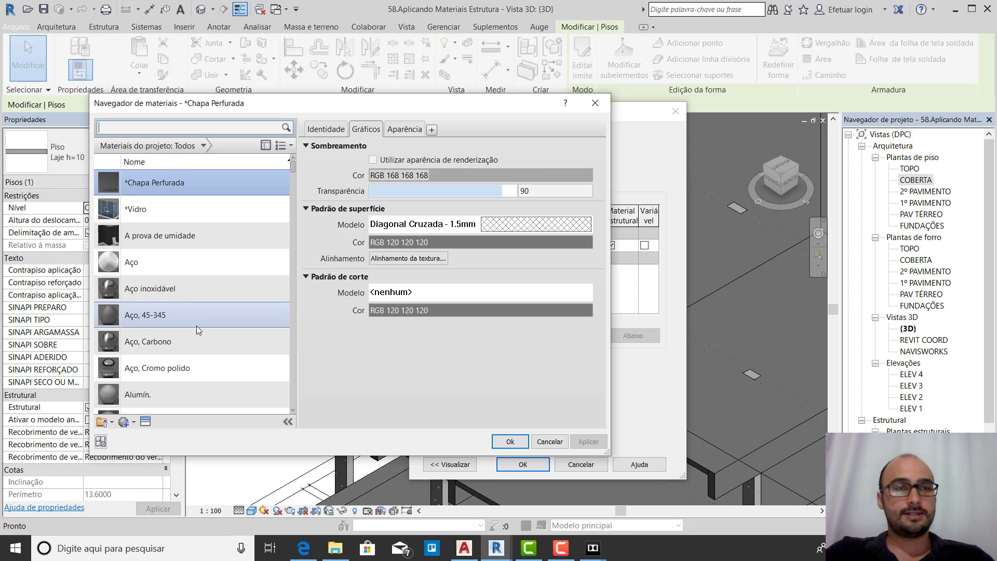
{"action": "type", "text": "concreto"}
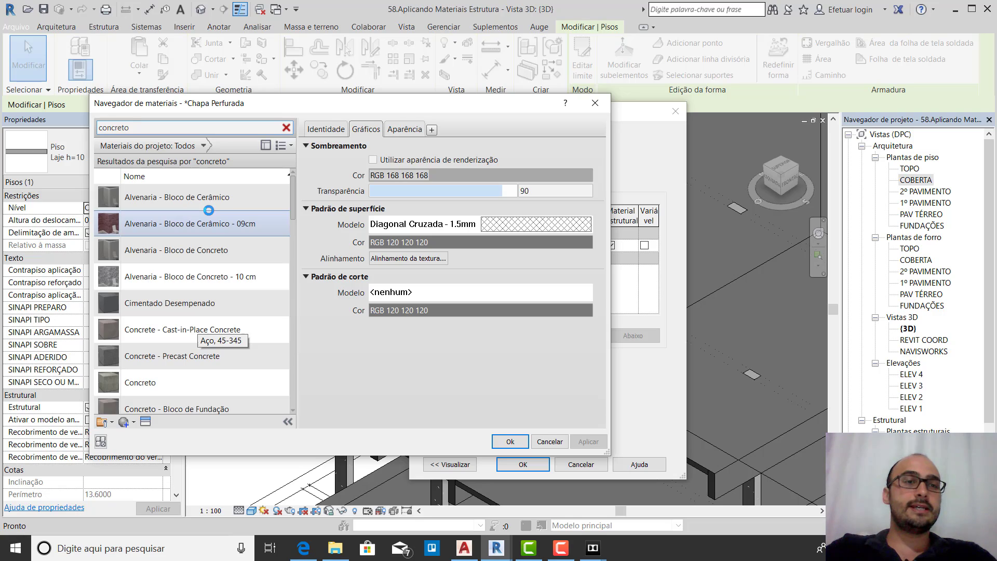
{"action": "scroll", "coordinate": [225, 245], "scroll_direction": "down", "scroll_amount": 4}
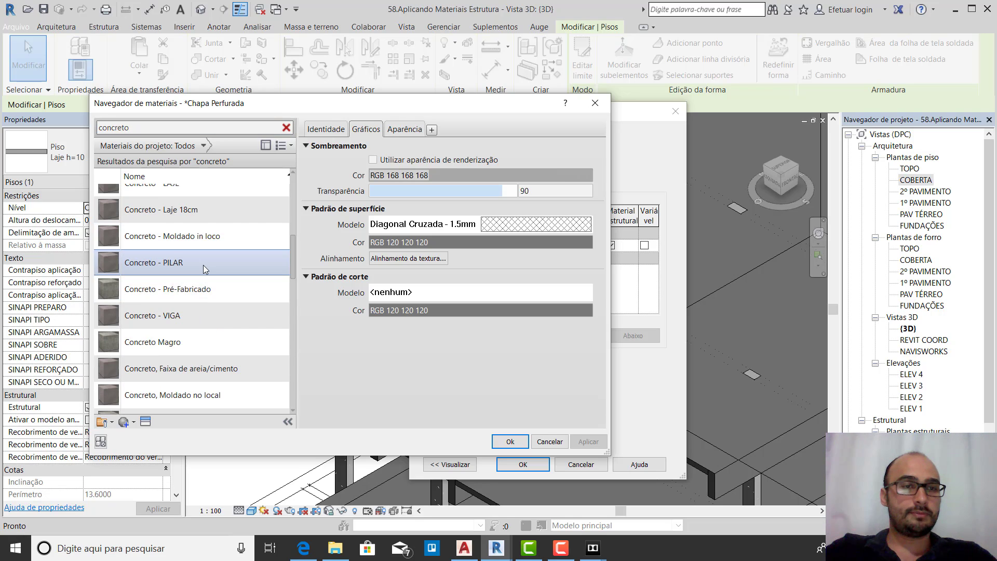
{"action": "scroll", "coordinate": [203, 262], "scroll_direction": "up", "scroll_amount": 1}
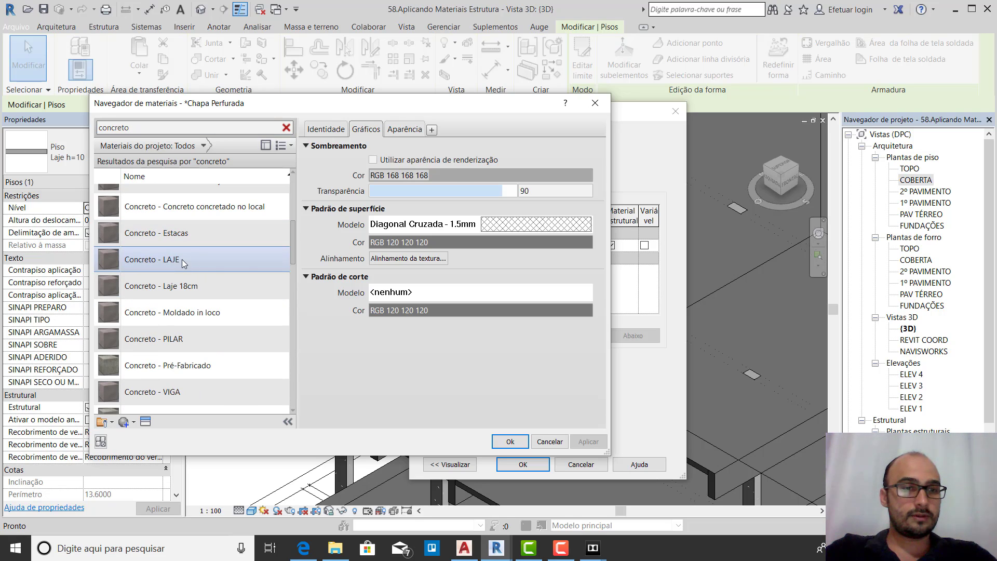
{"action": "left_click", "coordinate": [182, 262]}
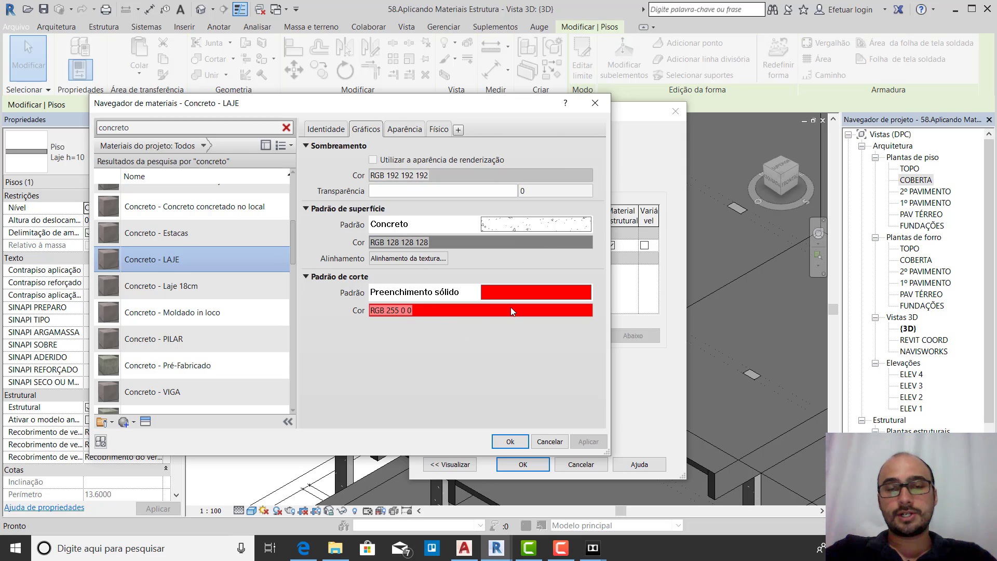
Examine the identity, graphics and appearance properties of the Concreto - LAJE material
{"action": "left_click", "coordinate": [337, 131]}
{"action": "left_click", "coordinate": [397, 182]}
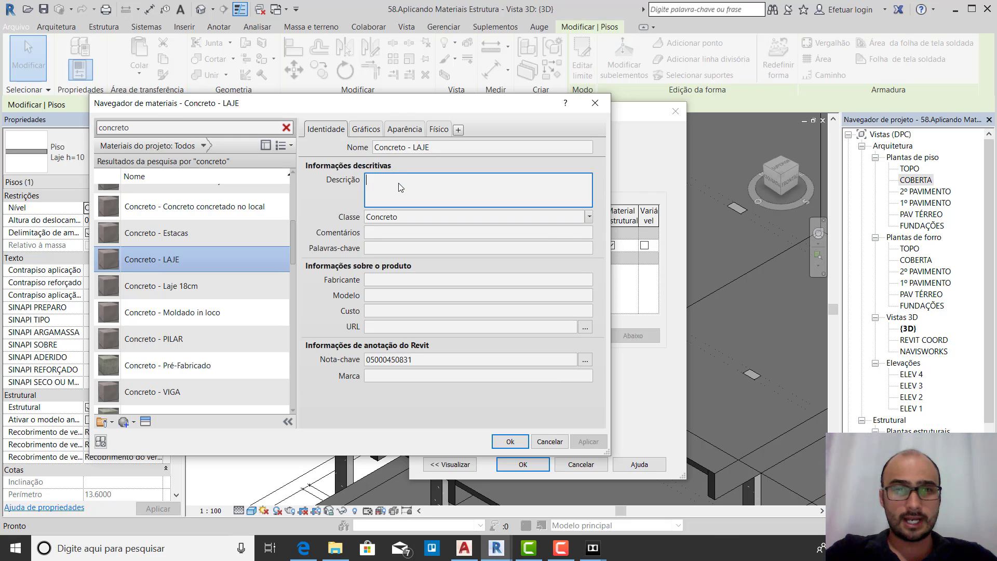
{"action": "left_click", "coordinate": [422, 214]}
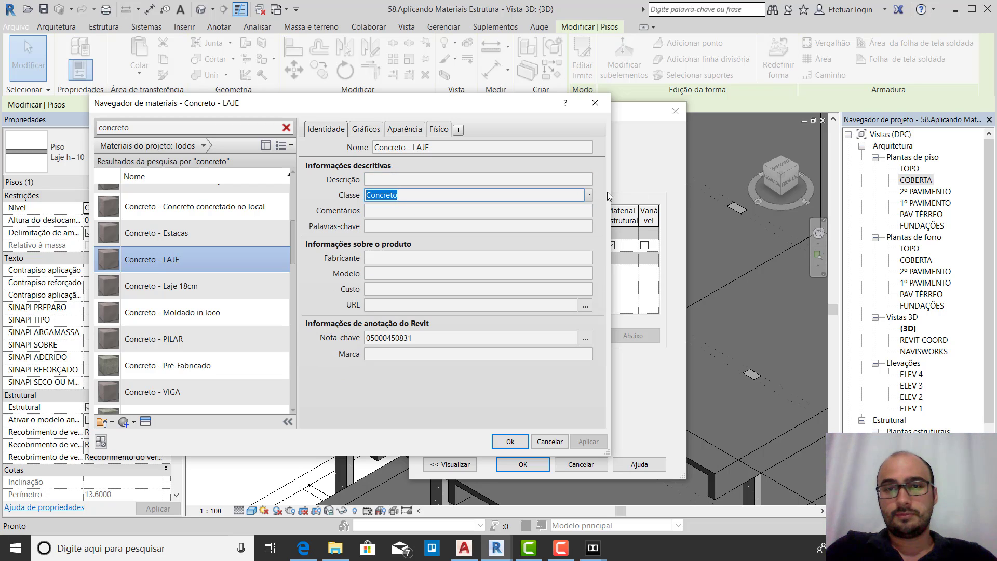
{"action": "left_click", "coordinate": [589, 195]}
{"action": "left_click", "coordinate": [590, 195]}
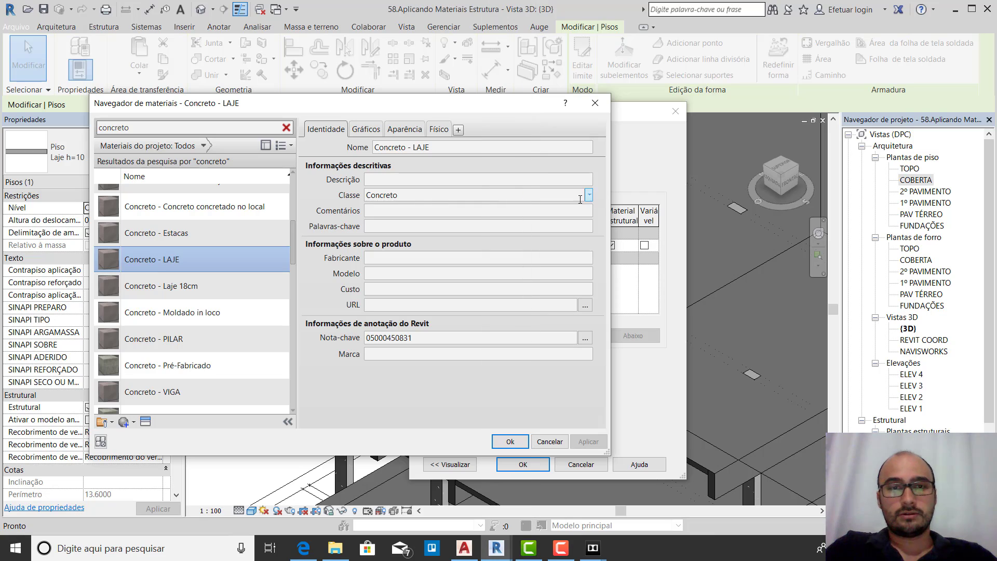
{"action": "left_click", "coordinate": [435, 195]}
{"action": "left_click", "coordinate": [430, 212]}
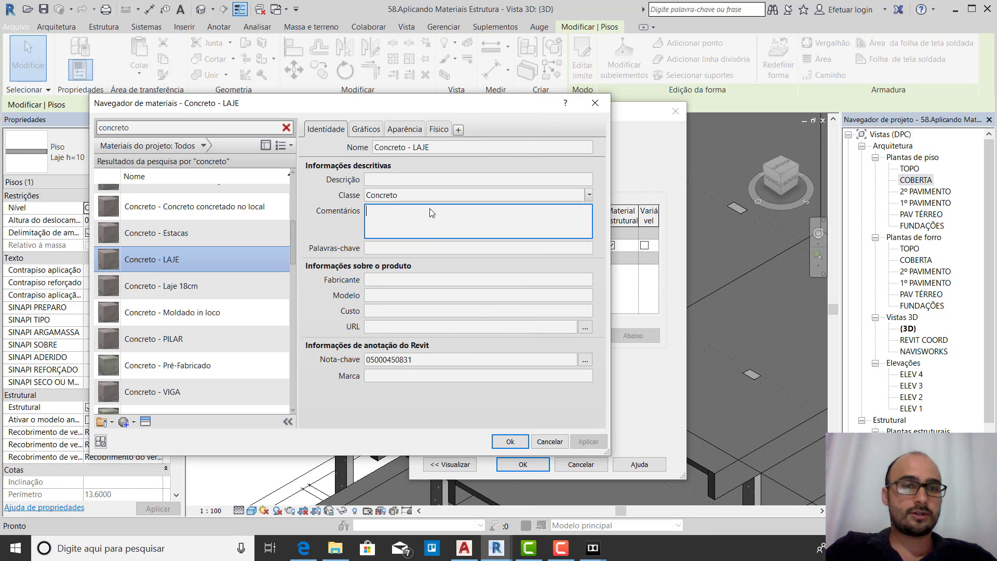
{"action": "left_click", "coordinate": [419, 245]}
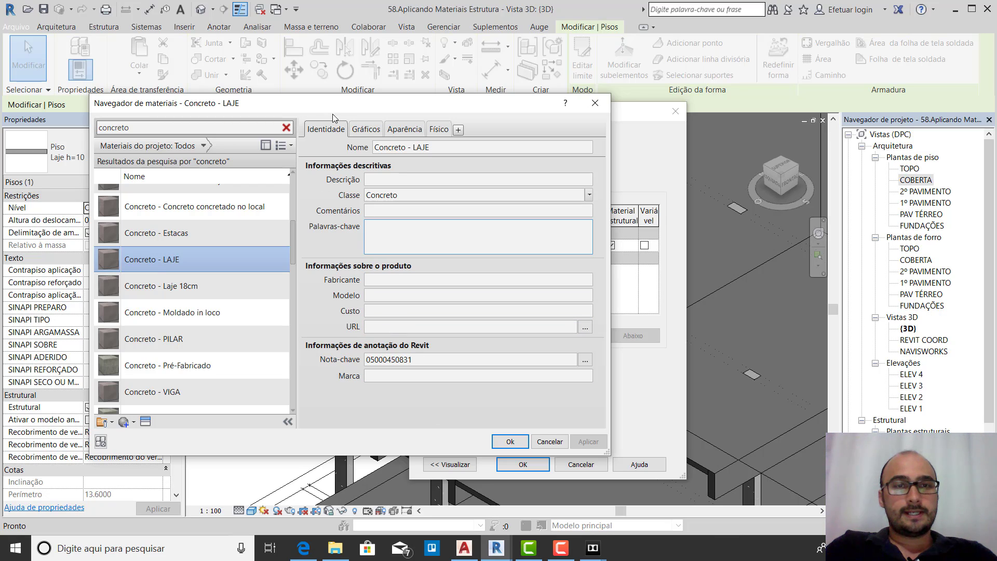
{"action": "left_click", "coordinate": [368, 131]}
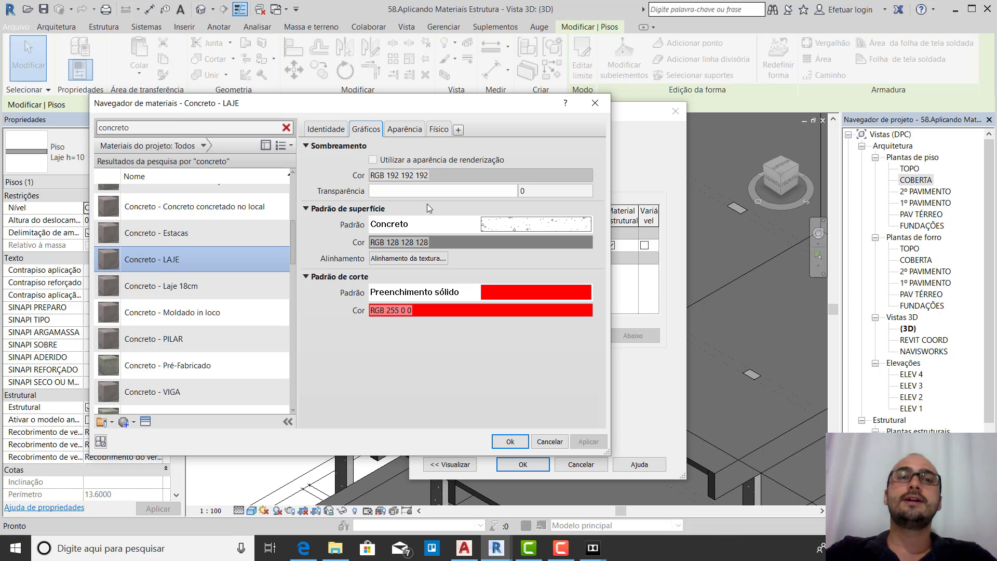
{"action": "left_click", "coordinate": [405, 129]}
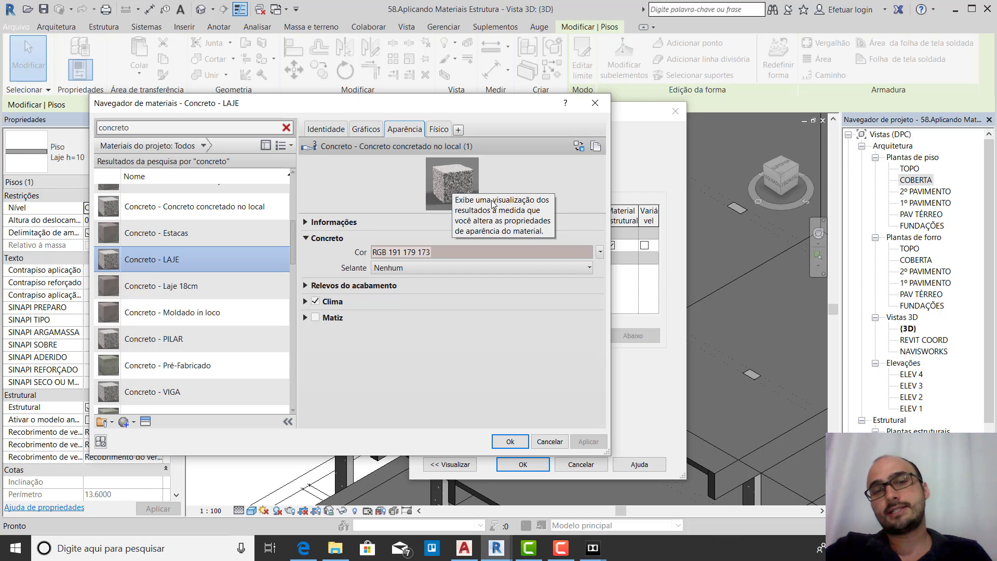
{"action": "left_click", "coordinate": [372, 129]}
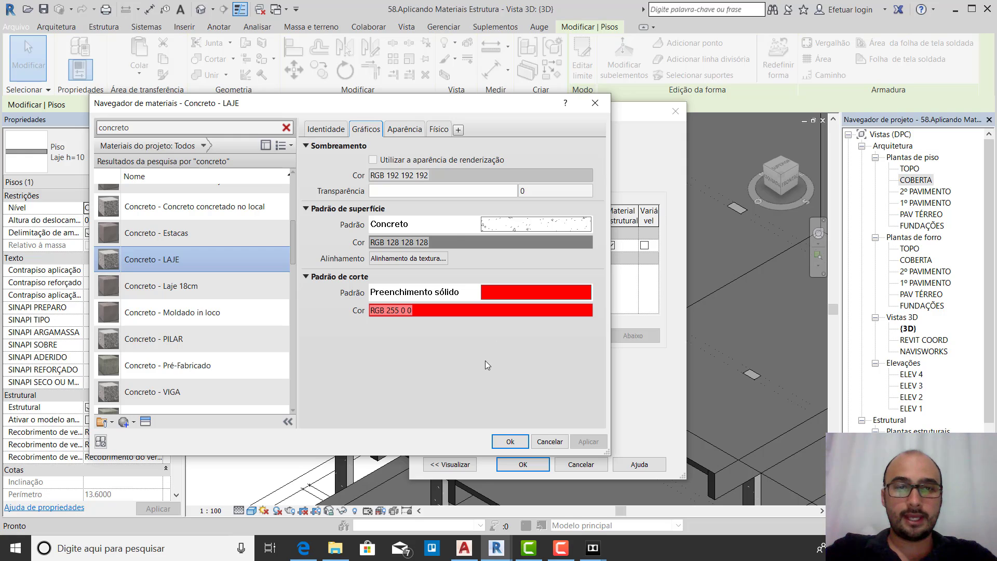
Set the Concreto - LAJE shading colour to blue (RGB 0 0 255), and apply the material to the Laje h=10 floor type
{"action": "left_click", "coordinate": [464, 174]}
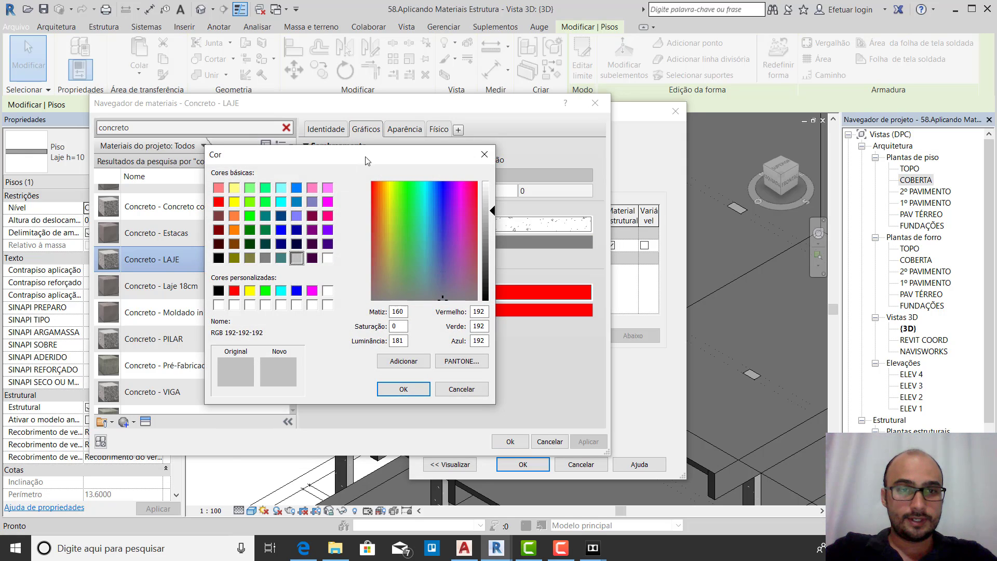
{"action": "left_click_drag", "start_coordinate": [366, 161], "coordinate": [658, 168]}
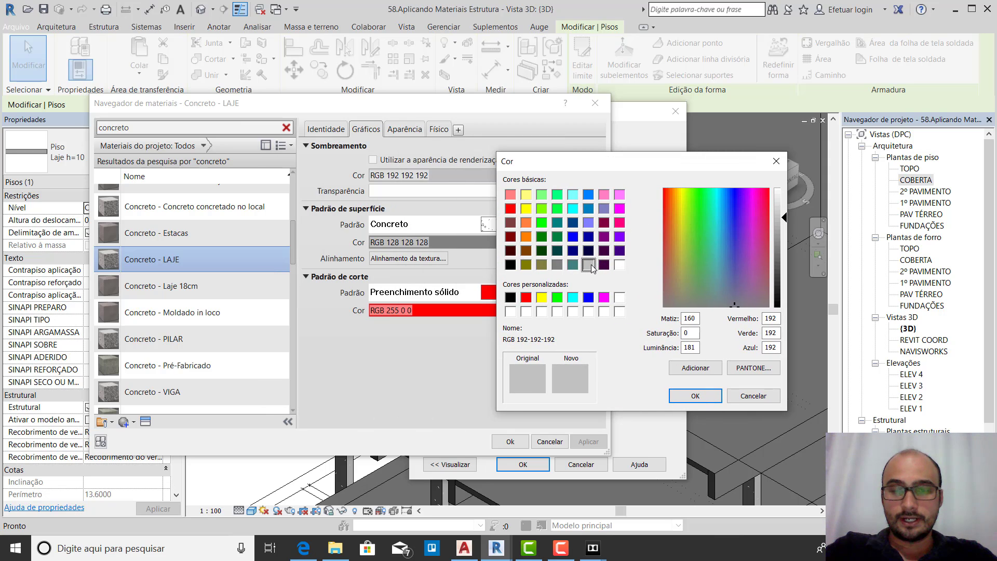
{"action": "left_click", "coordinate": [589, 297]}
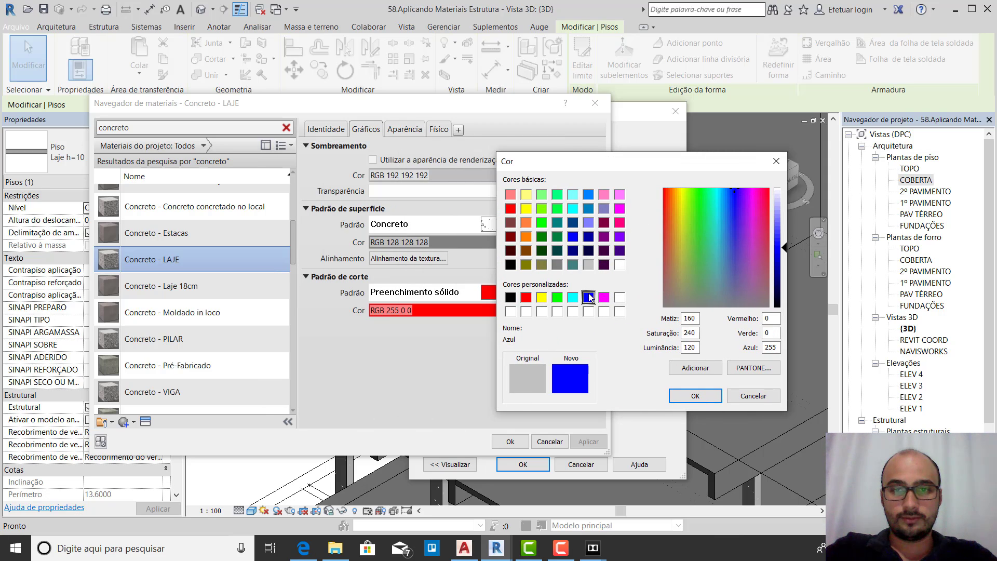
{"action": "left_click", "coordinate": [695, 396]}
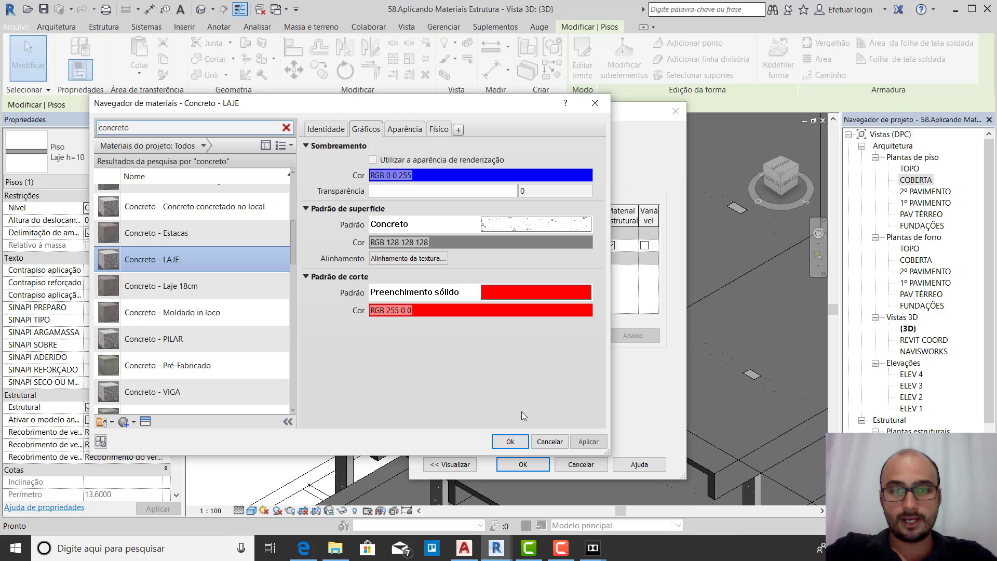
{"action": "left_click", "coordinate": [509, 442]}
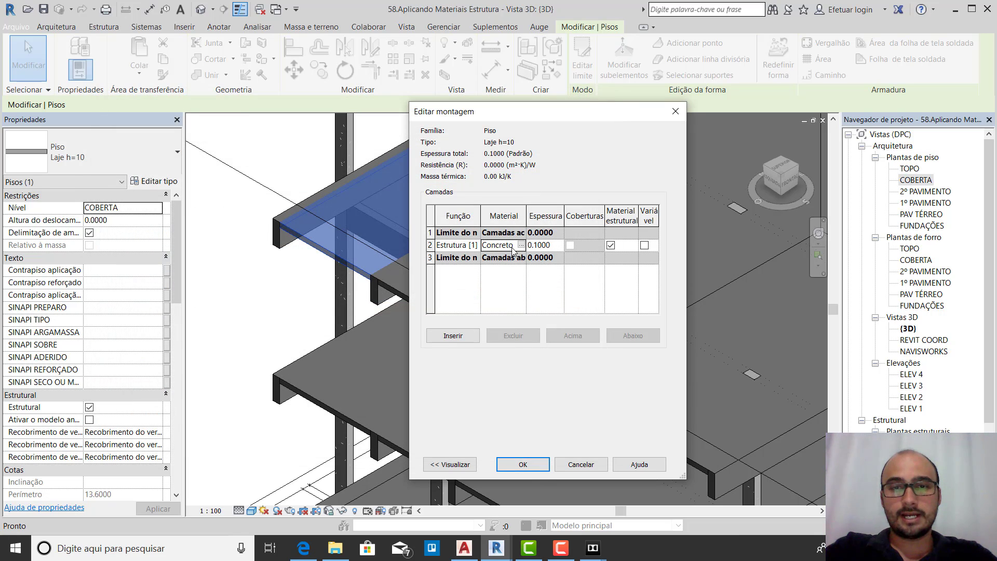
{"action": "left_click", "coordinate": [521, 464]}
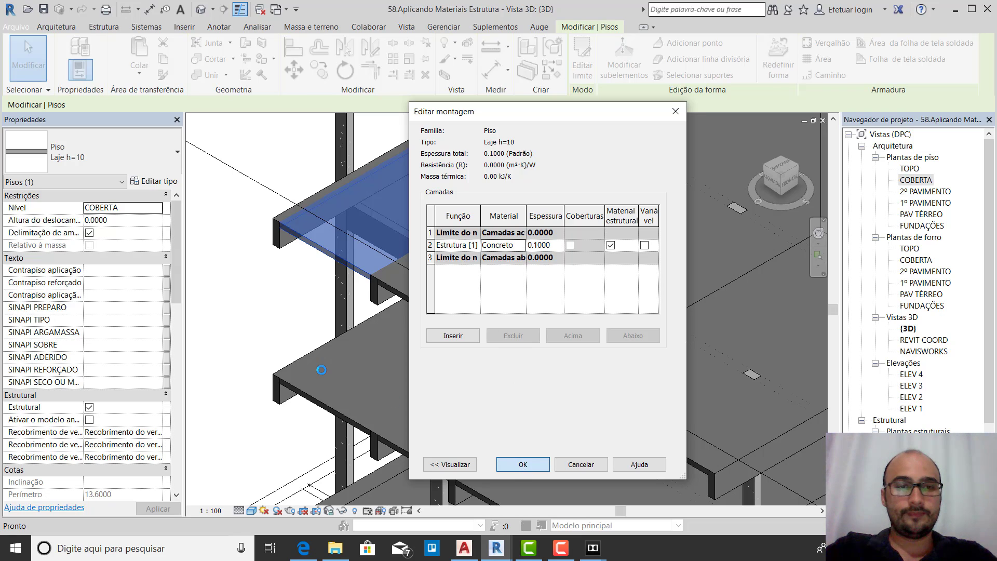
{"action": "left_click", "coordinate": [529, 464]}
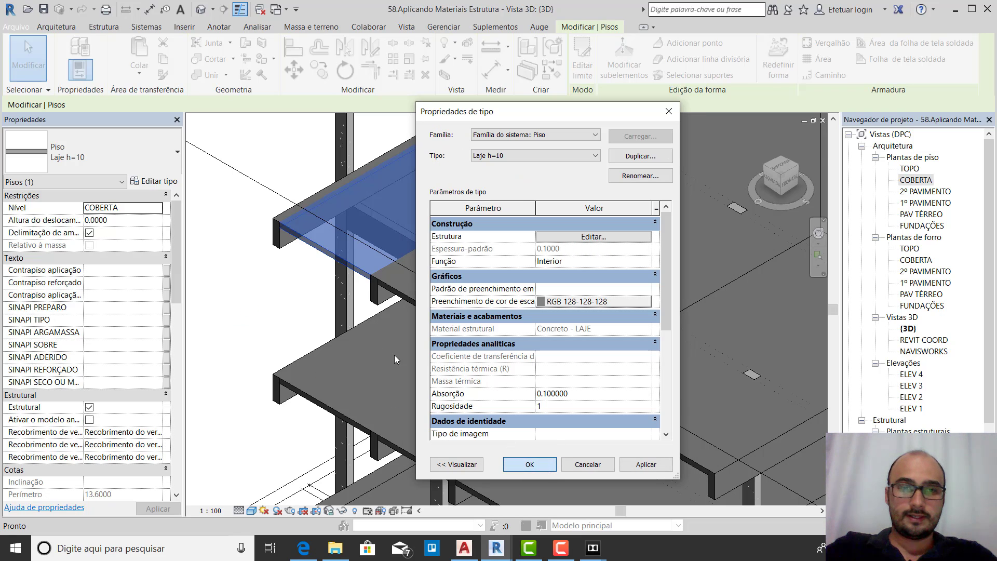
{"action": "left_click", "coordinate": [261, 289]}
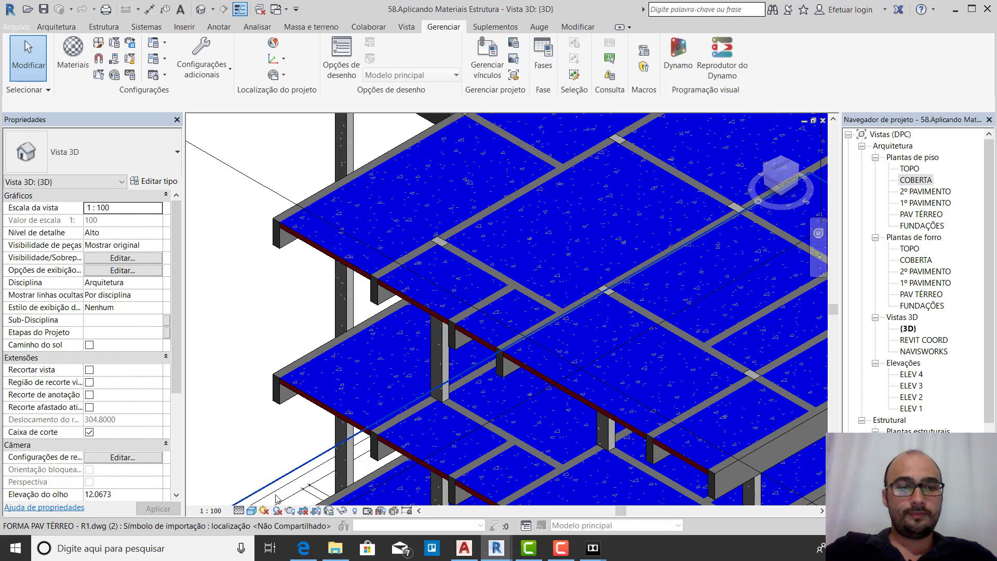
Try the Shaded visual style in the 3D view, set it to Realistic, and inspect the roof slab's corner up close
{"action": "left_click", "coordinate": [251, 510]}
{"action": "left_click", "coordinate": [279, 458]}
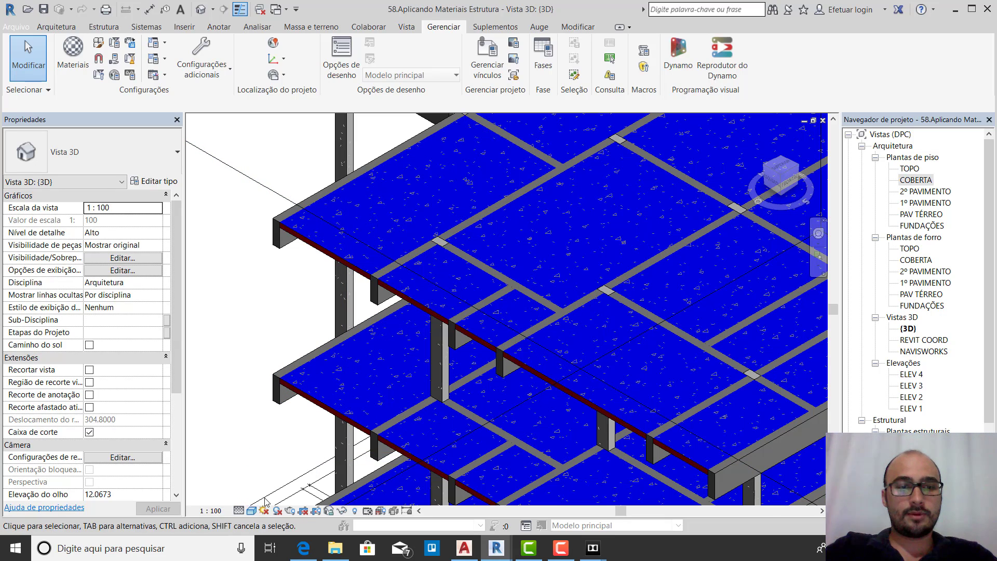
{"action": "left_click", "coordinate": [251, 510]}
{"action": "left_click", "coordinate": [274, 484]}
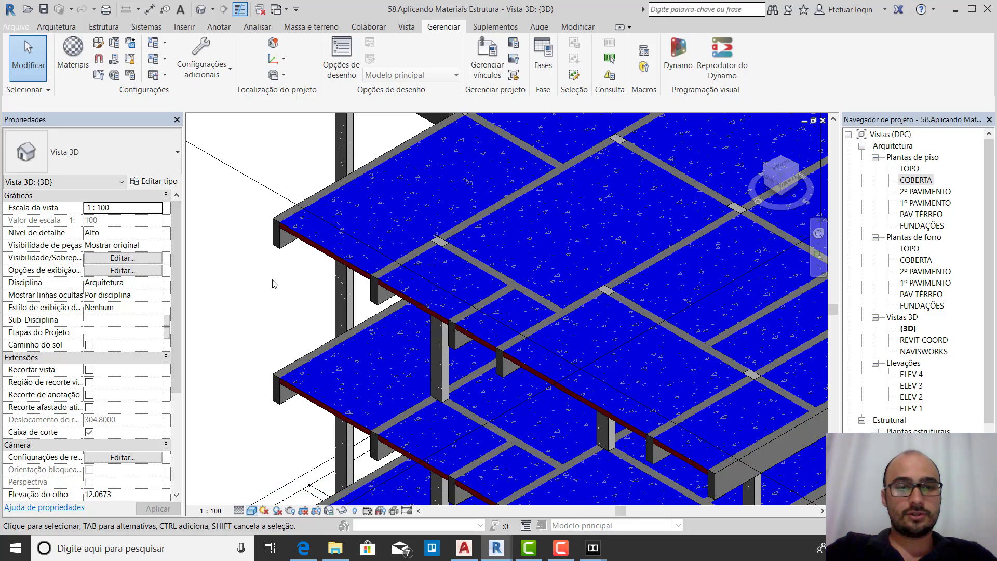
{"action": "scroll", "coordinate": [288, 259], "scroll_direction": "up", "scroll_amount": 5}
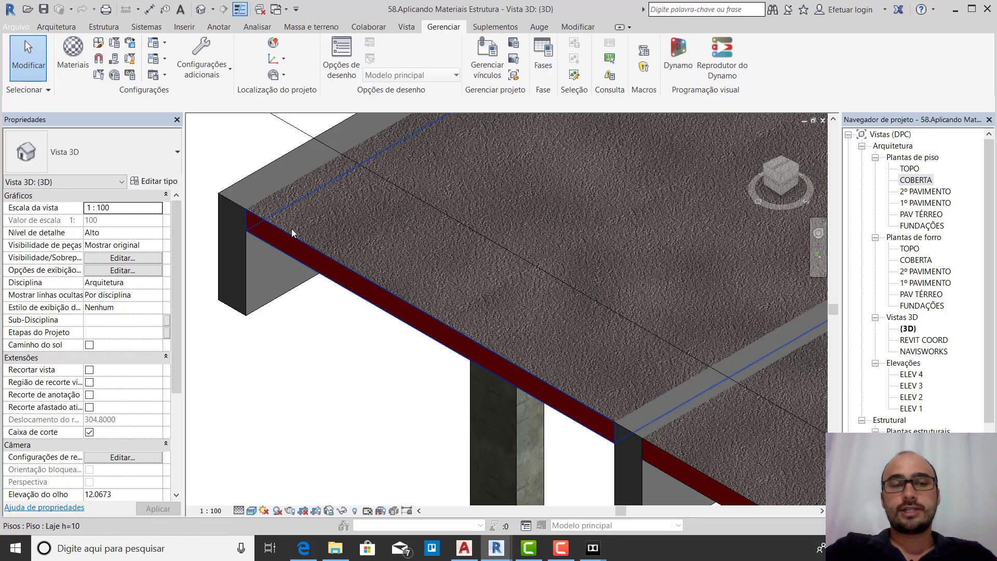
{"action": "scroll", "coordinate": [292, 234], "scroll_direction": "down", "scroll_amount": 5}
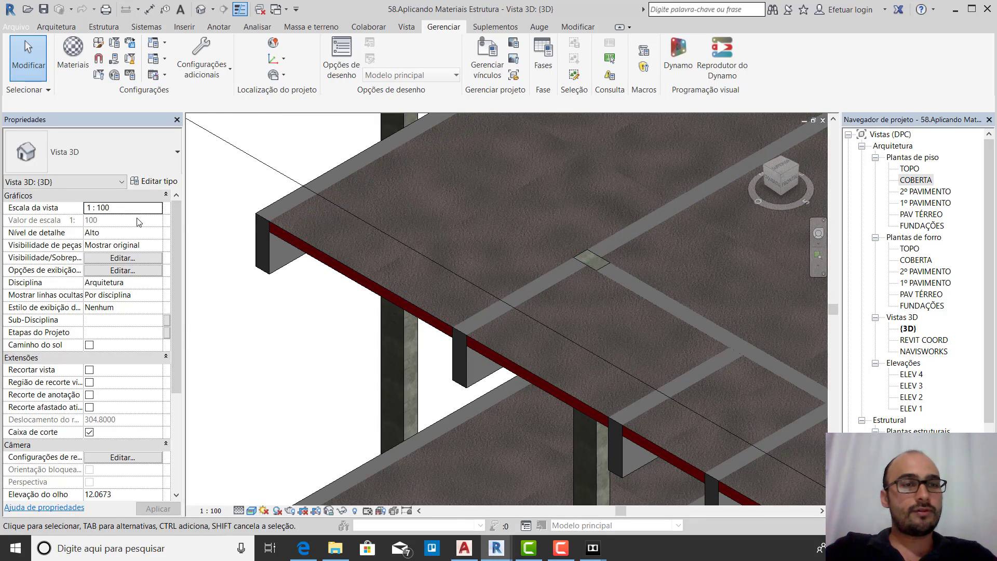
Set the shading colour of the Concreto - LAJE material in the Laje h=10 floor type to grey, RGB 192-192-192
{"action": "left_click", "coordinate": [298, 239]}
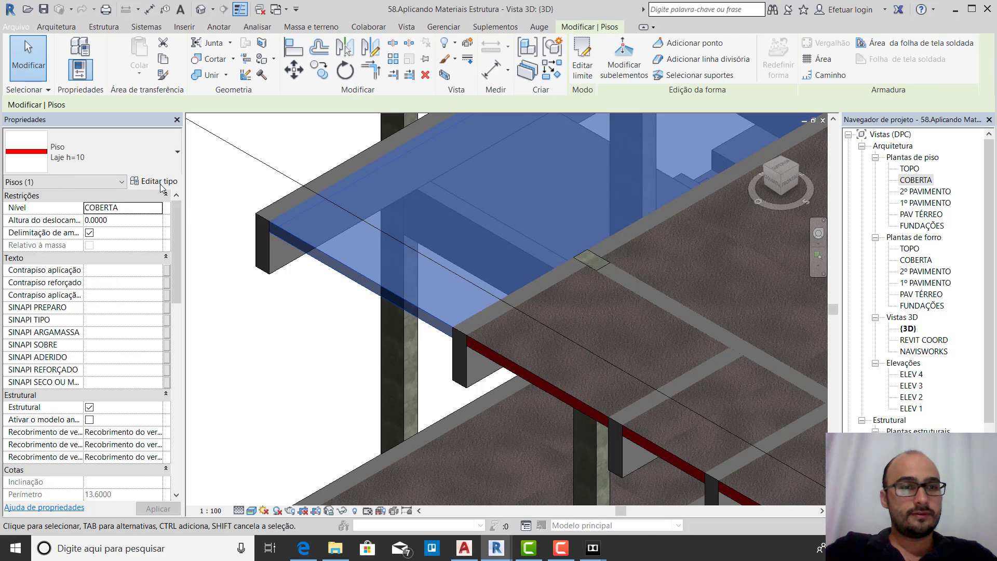
{"action": "left_click", "coordinate": [161, 182]}
{"action": "left_click", "coordinate": [597, 236]}
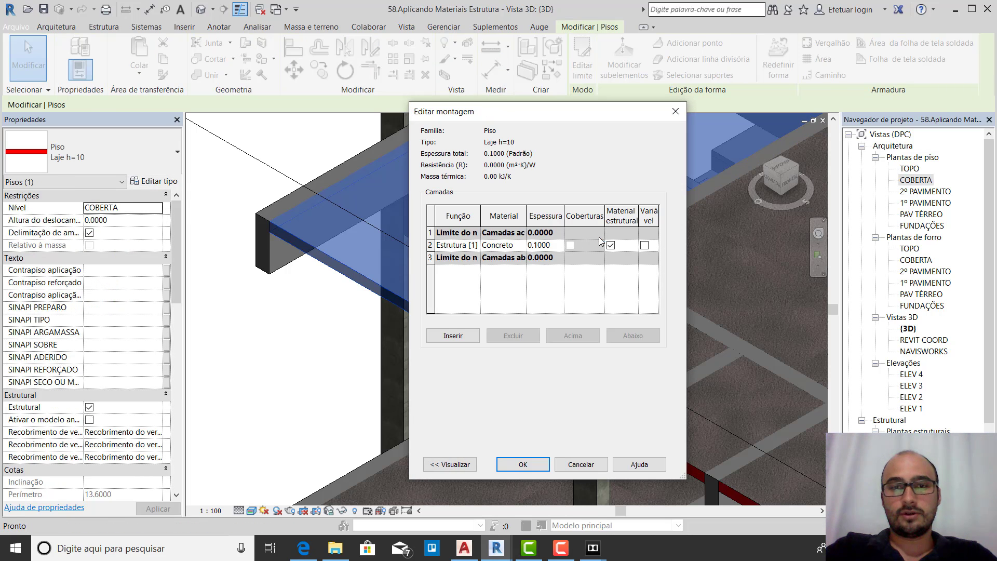
{"action": "left_click", "coordinate": [521, 247]}
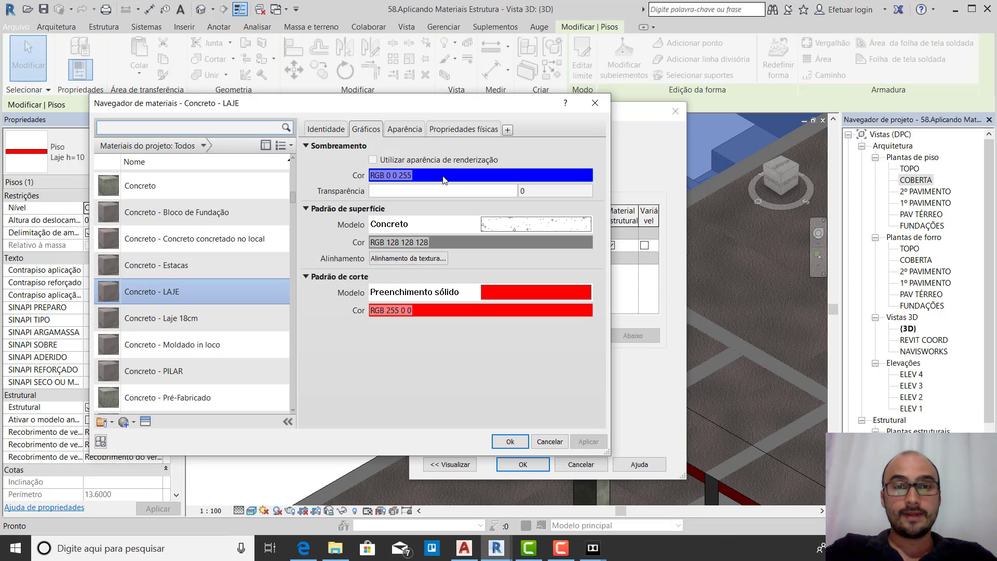
{"action": "left_click", "coordinate": [443, 176]}
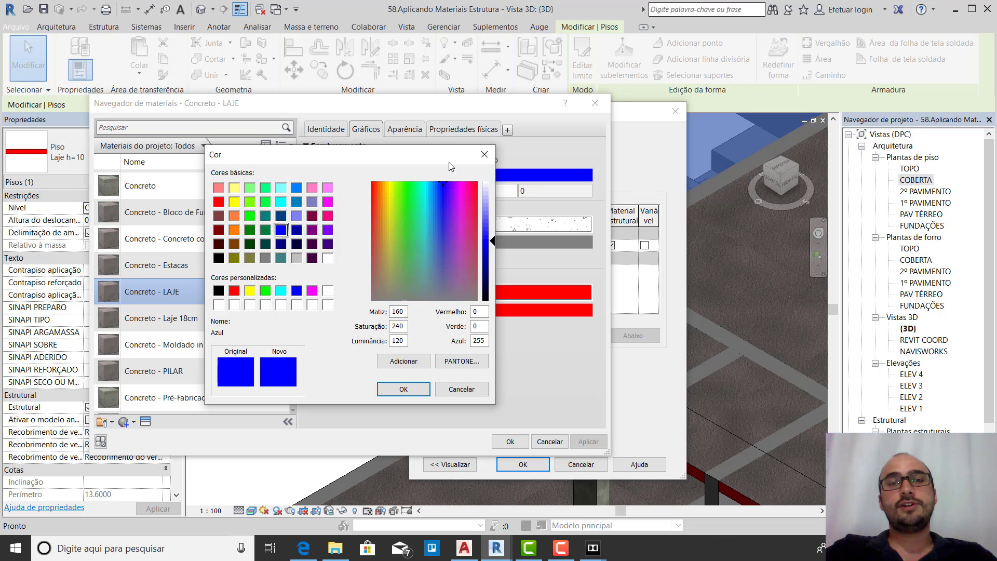
{"action": "left_click", "coordinate": [296, 258]}
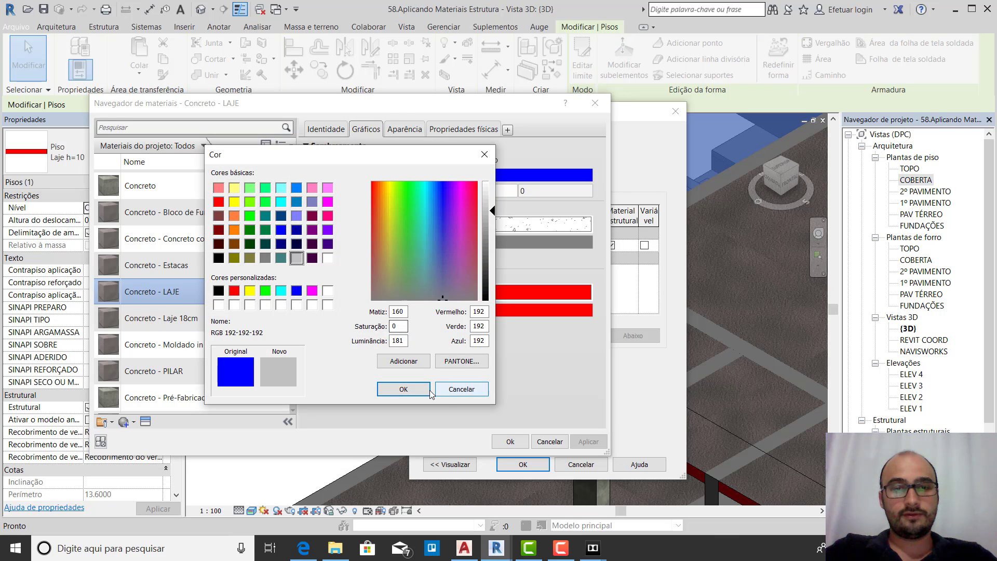
{"action": "key", "text": "Return"}
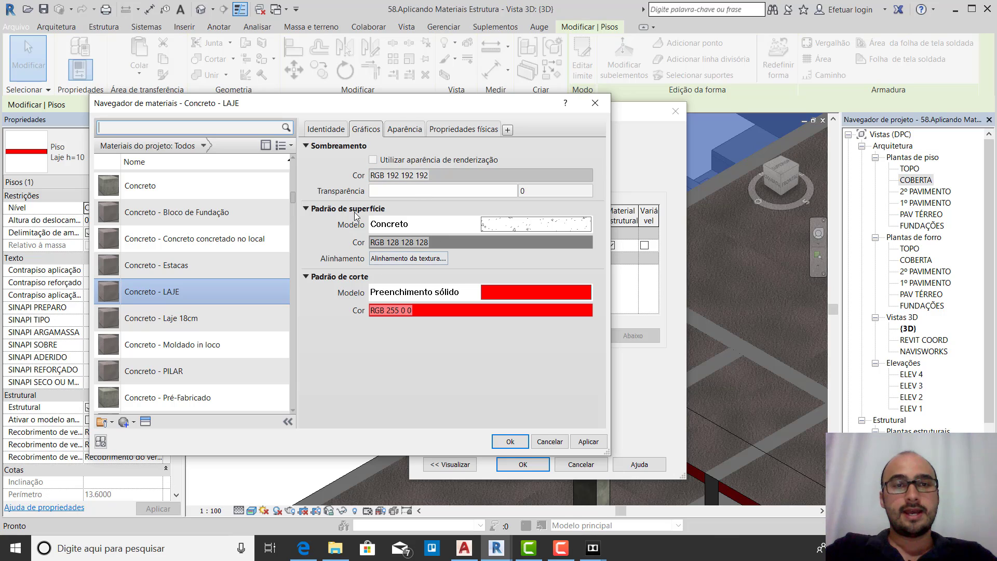
Browse the fill patterns available for the surface pattern of the Concreto - LAJE material, keeping the current one
{"action": "left_click_drag", "start_coordinate": [410, 104], "coordinate": [280, 74]}
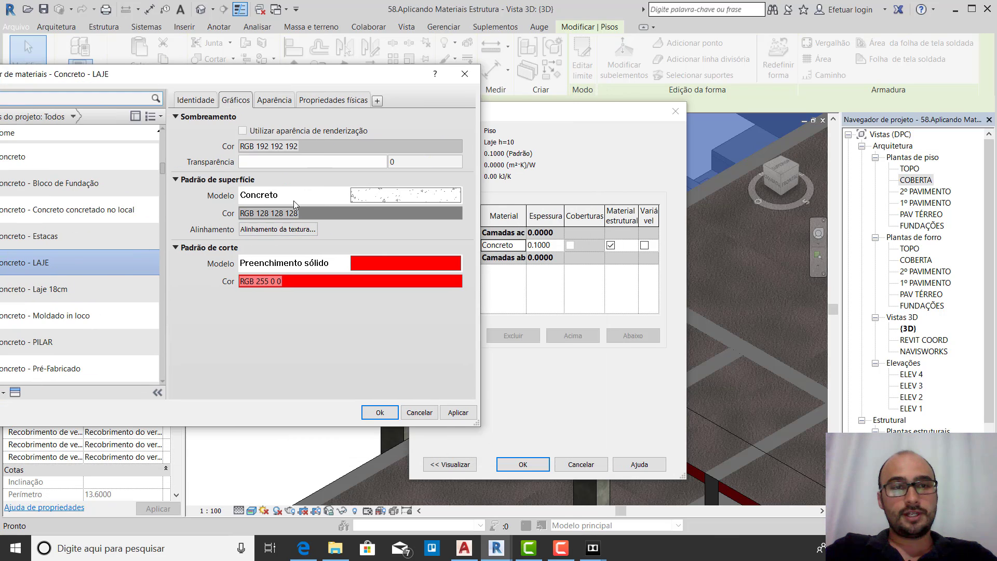
{"action": "left_click", "coordinate": [373, 196]}
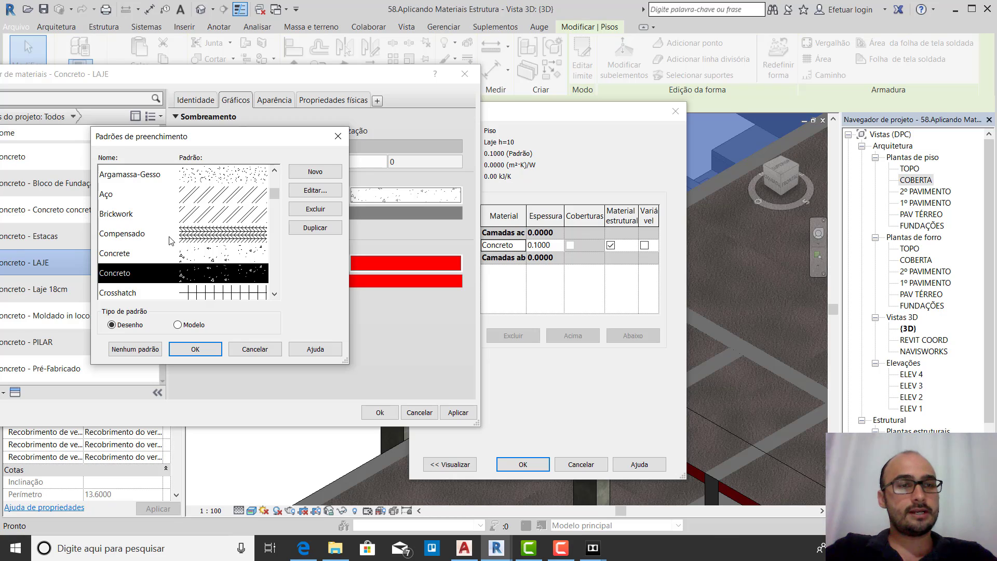
{"action": "scroll", "coordinate": [193, 238], "scroll_direction": "down", "scroll_amount": 3}
{"action": "scroll", "coordinate": [200, 275], "scroll_direction": "down", "scroll_amount": 5}
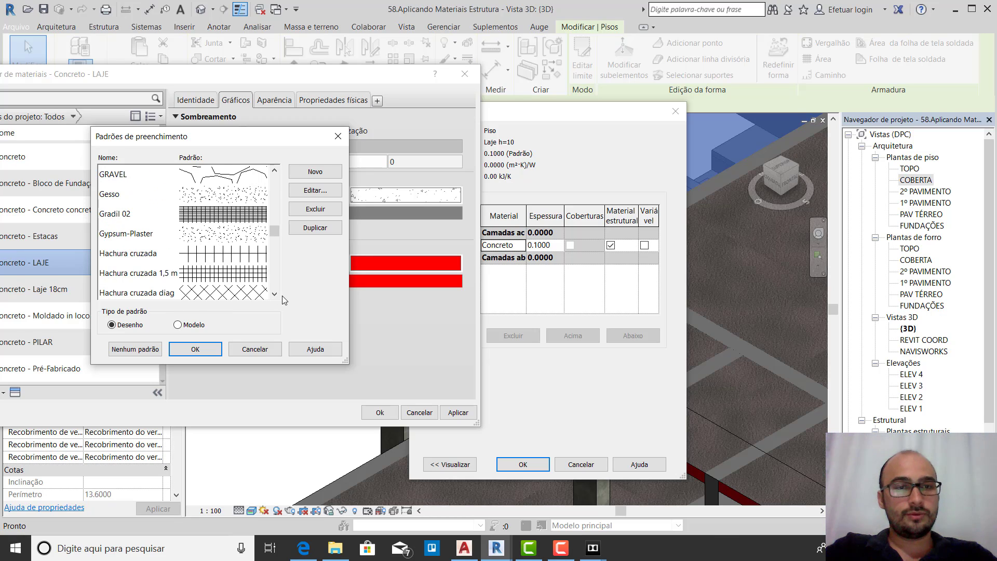
{"action": "left_click", "coordinate": [248, 352]}
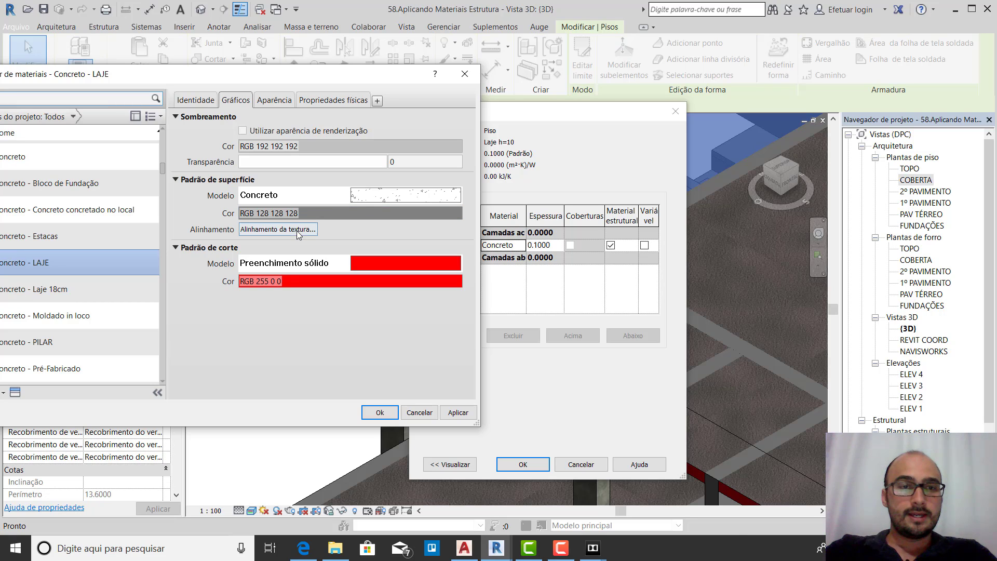
Set the surface pattern colour of the Concreto - LAJE material to red, RGB 255 0 0
{"action": "left_click", "coordinate": [332, 216]}
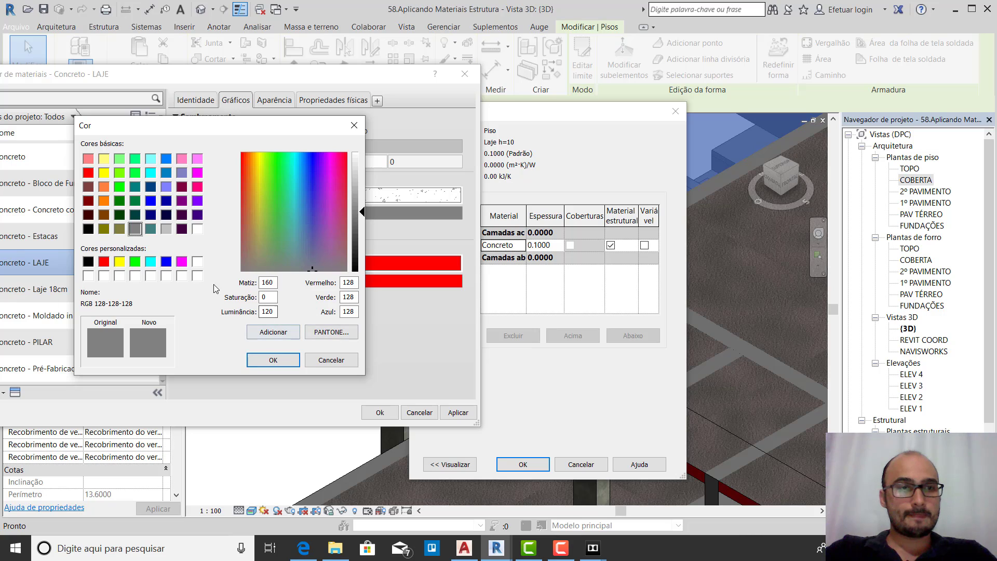
{"action": "left_click_drag", "start_coordinate": [254, 133], "coordinate": [447, 95]}
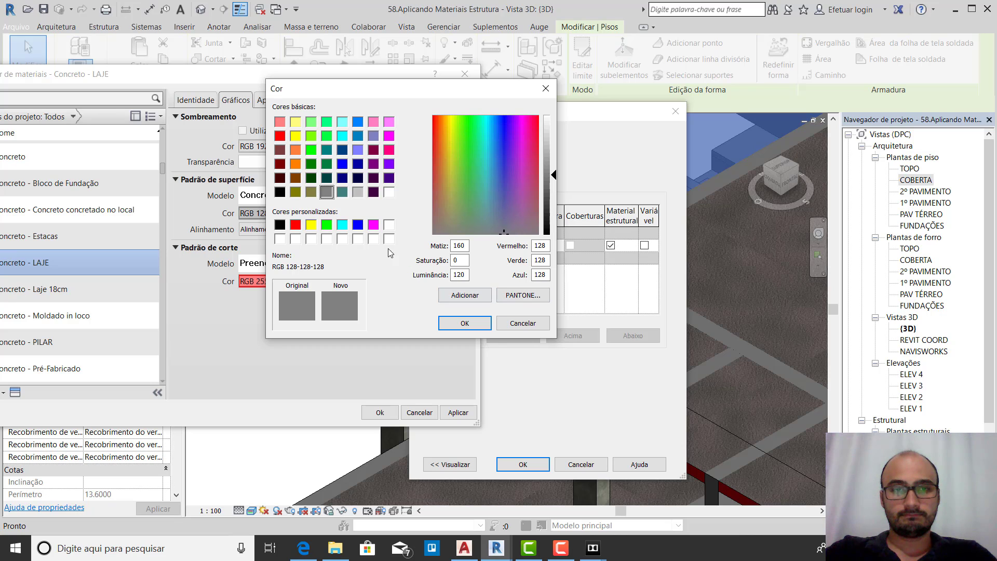
{"action": "left_click", "coordinate": [296, 225]}
{"action": "left_click", "coordinate": [465, 323]}
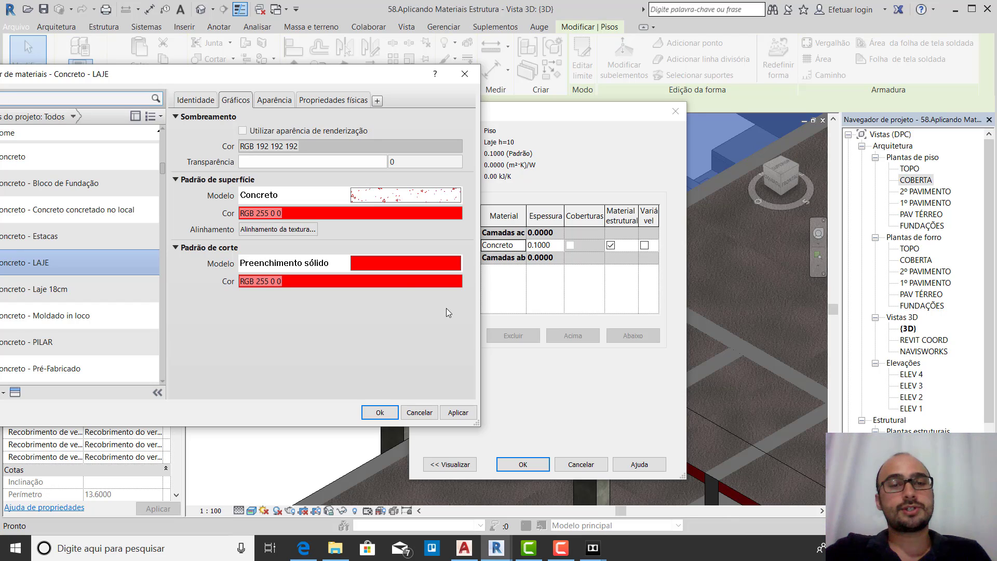
Confirm Preenchimento sólido as the material's cut pattern and apply the material edits to the Laje h=10 floor type
{"action": "left_click", "coordinate": [364, 263]}
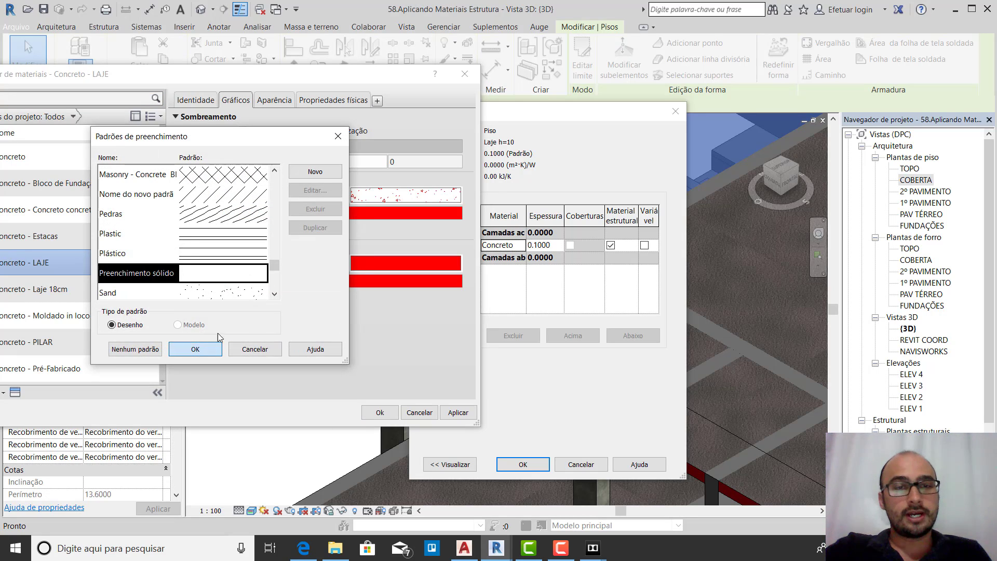
{"action": "left_click", "coordinate": [188, 348]}
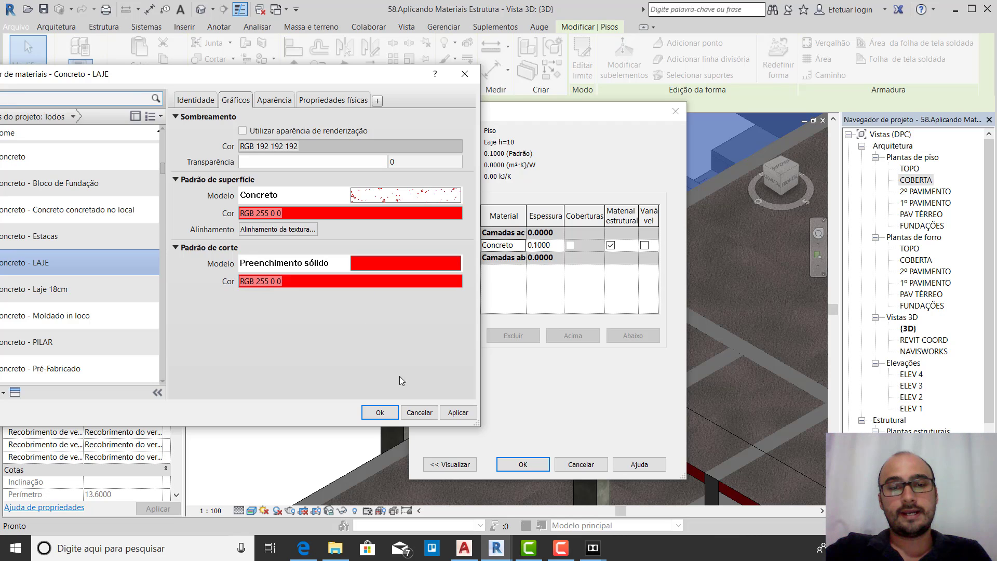
{"action": "left_click", "coordinate": [378, 412]}
{"action": "left_click", "coordinate": [533, 463]}
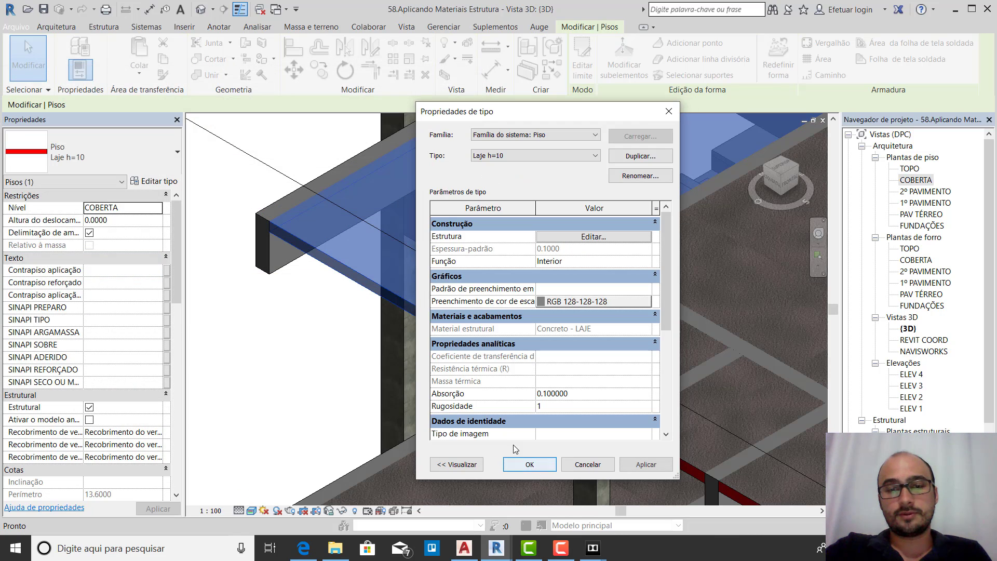
{"action": "left_click", "coordinate": [518, 459]}
{"action": "left_click", "coordinate": [310, 344]}
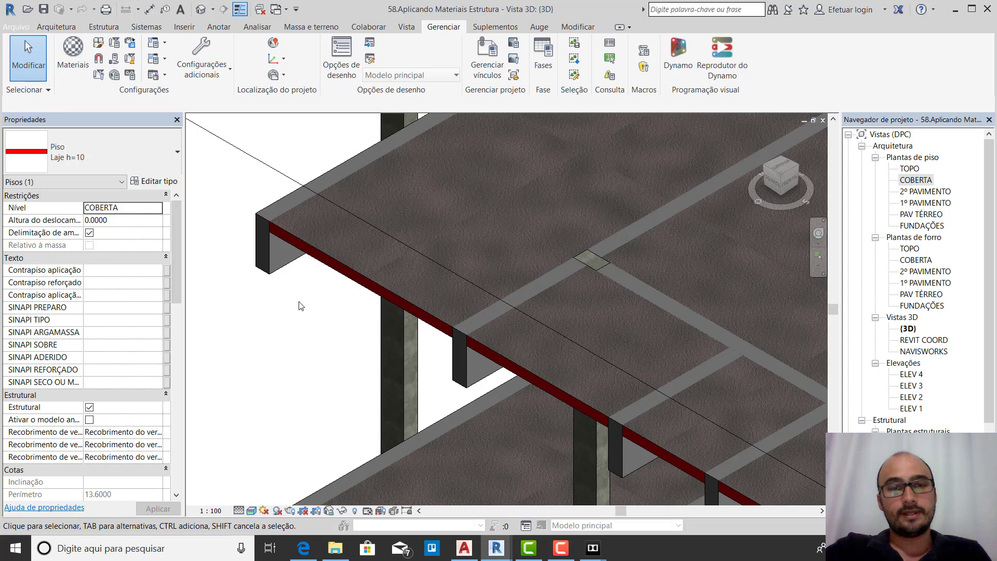
Set the 3D view's visual style to Sombreado and inspect the surface pattern at the roof slab's corner
{"action": "left_click", "coordinate": [252, 511]}
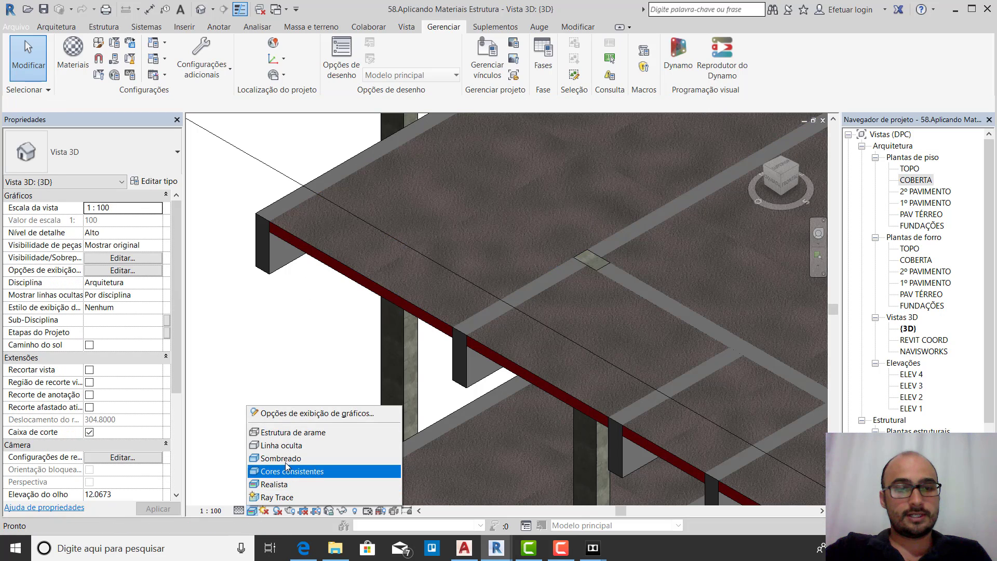
{"action": "left_click", "coordinate": [280, 458]}
{"action": "scroll", "coordinate": [403, 225], "scroll_direction": "up", "scroll_amount": 2}
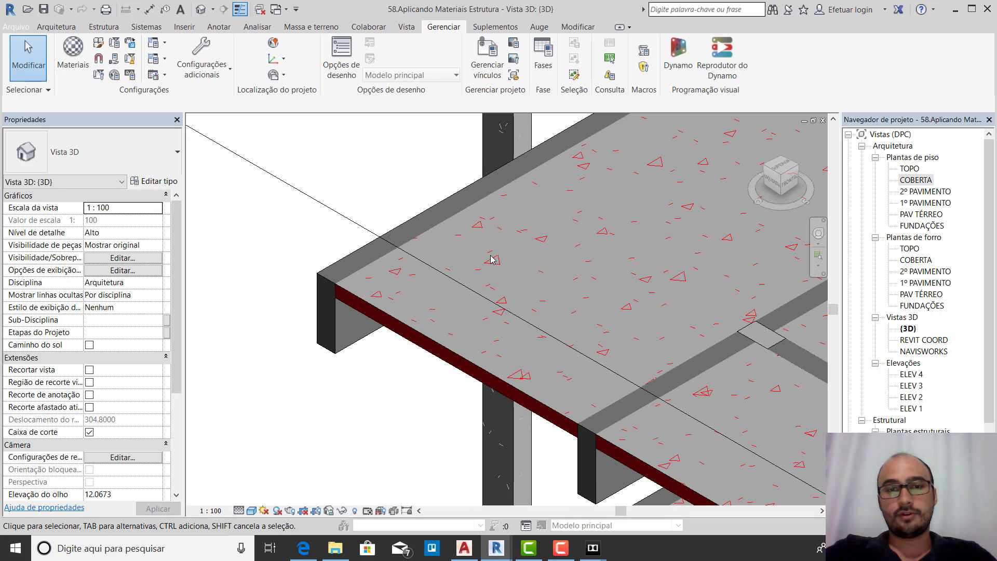
{"action": "scroll", "coordinate": [399, 309], "scroll_direction": "up", "scroll_amount": 2}
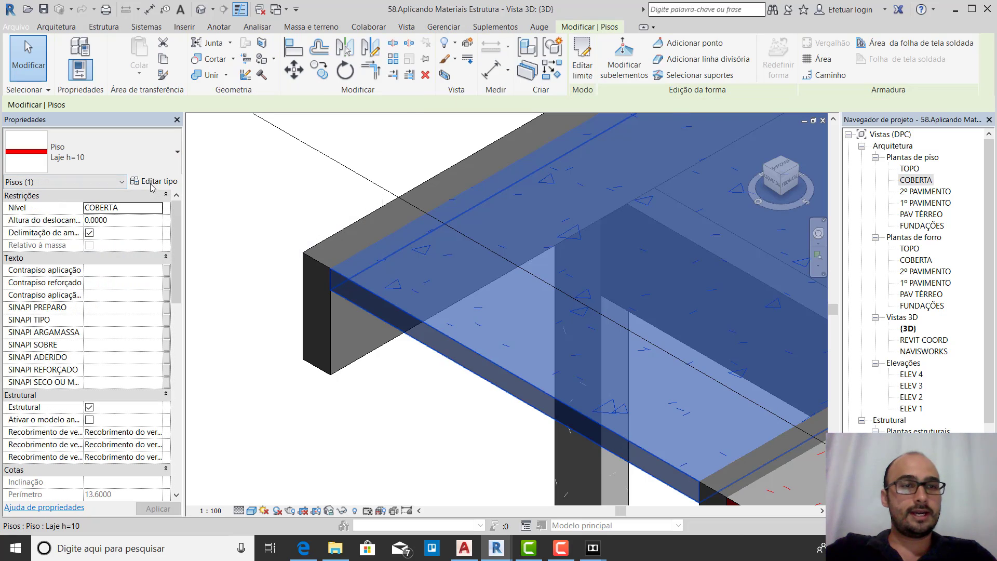
Set the surface pattern colour of the Concreto - LAJE material in the Laje h=10 floor type to grey, RGB 192-192-192
{"action": "left_click", "coordinate": [150, 184]}
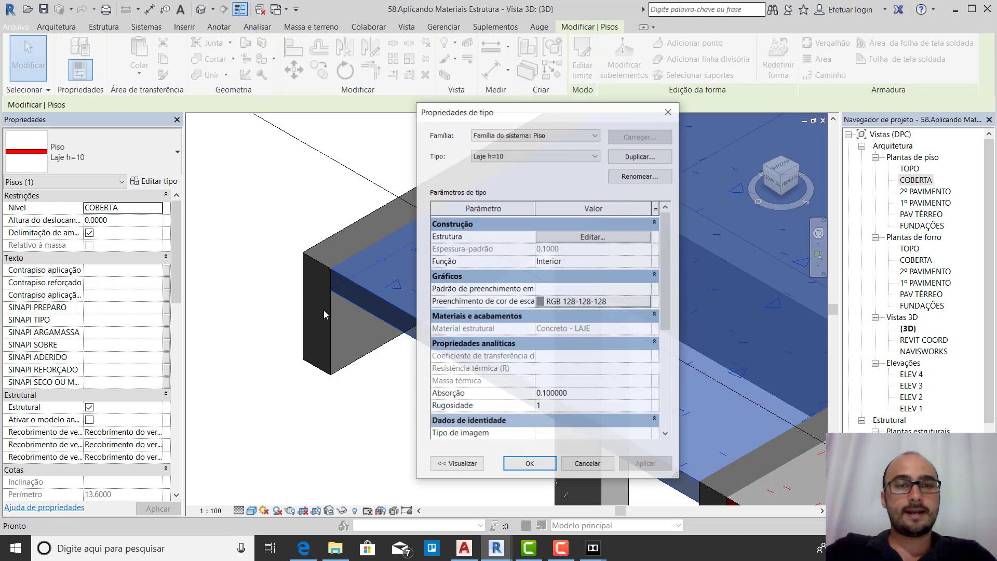
{"action": "left_click", "coordinate": [625, 238]}
{"action": "left_click", "coordinate": [510, 245]}
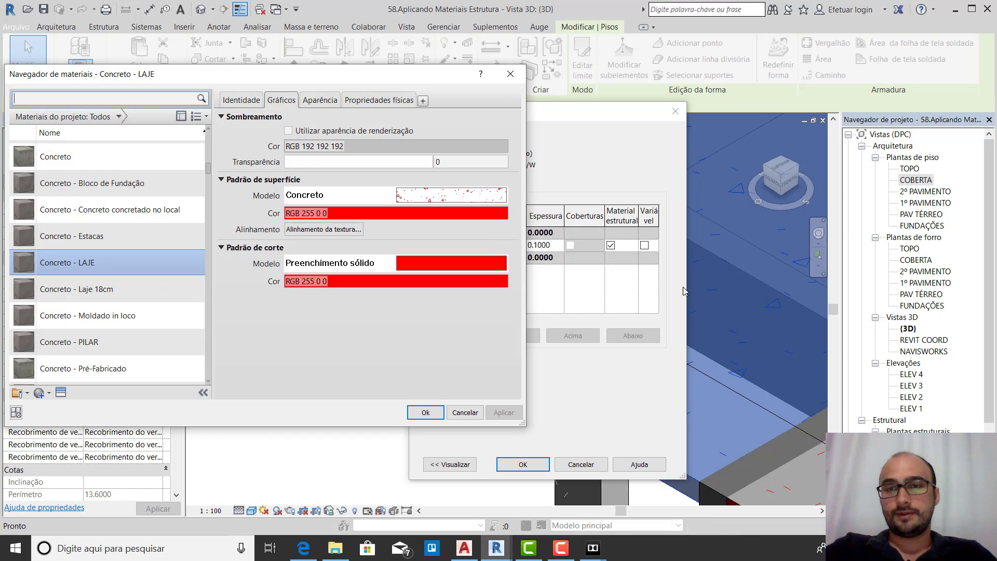
{"action": "left_click", "coordinate": [439, 215]}
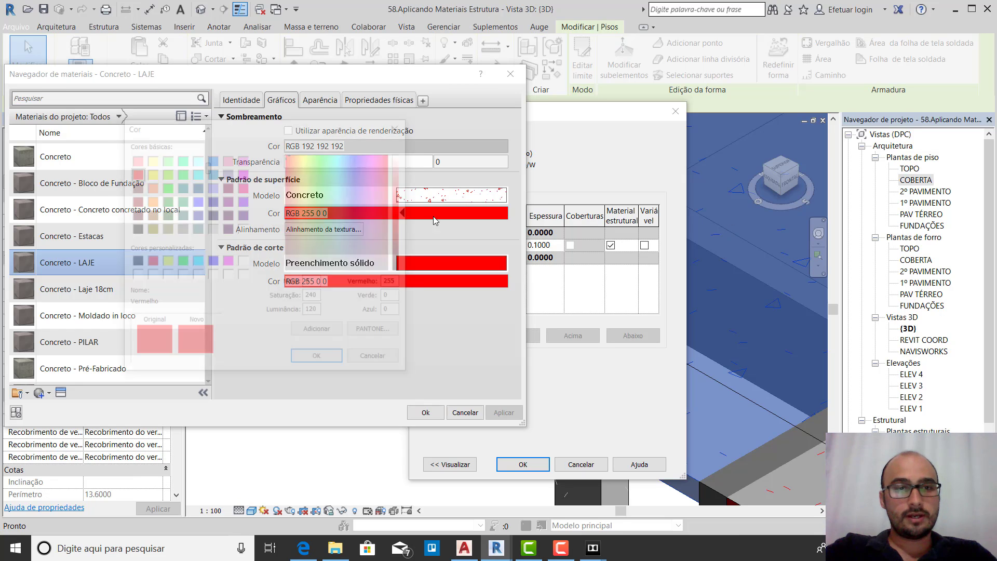
{"action": "left_click", "coordinate": [211, 229]}
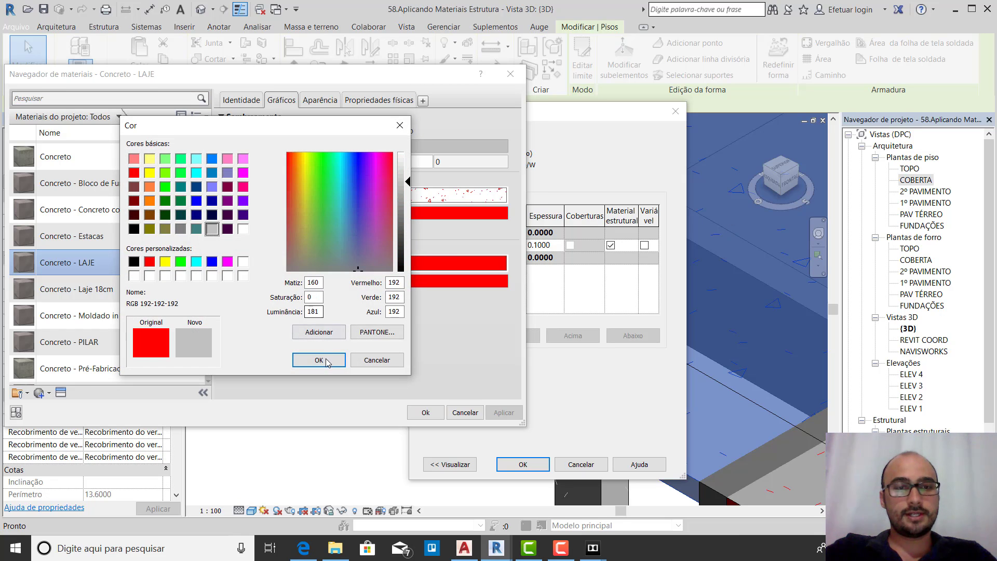
{"action": "left_click", "coordinate": [318, 360]}
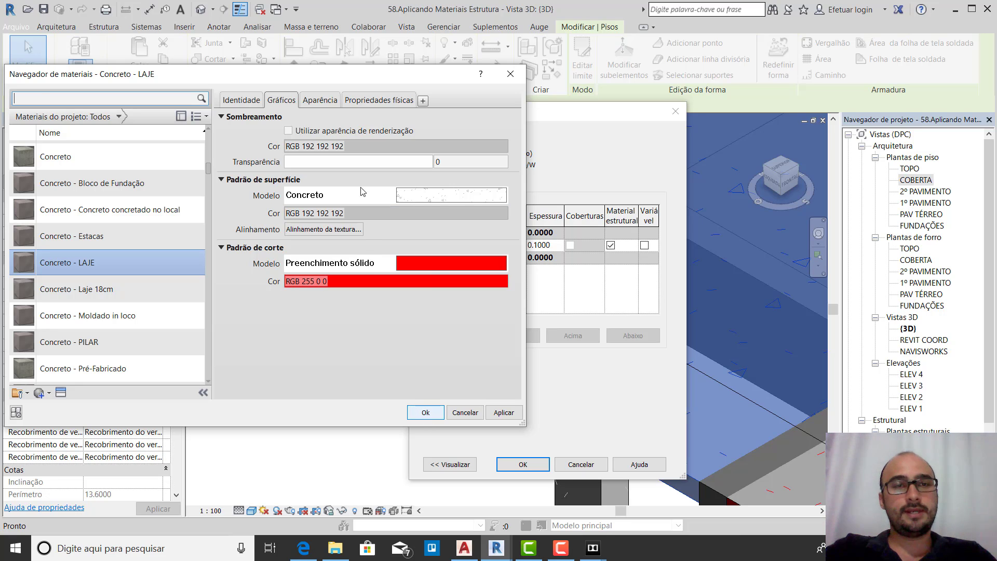
Examine the appearance of the Concreto - LAJE material and its concrete colour without changing it
{"action": "left_click", "coordinate": [324, 100]}
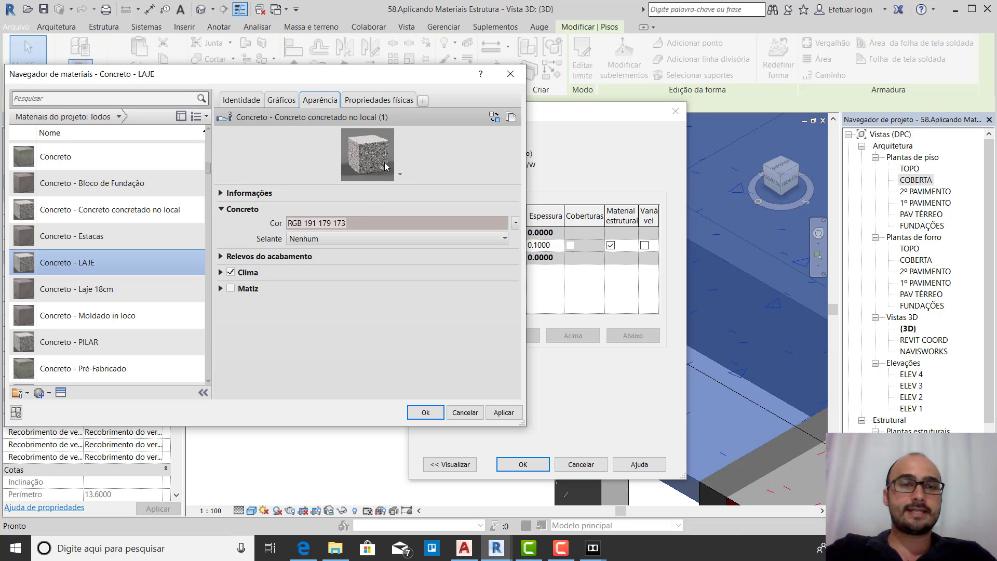
{"action": "left_click", "coordinate": [361, 227]}
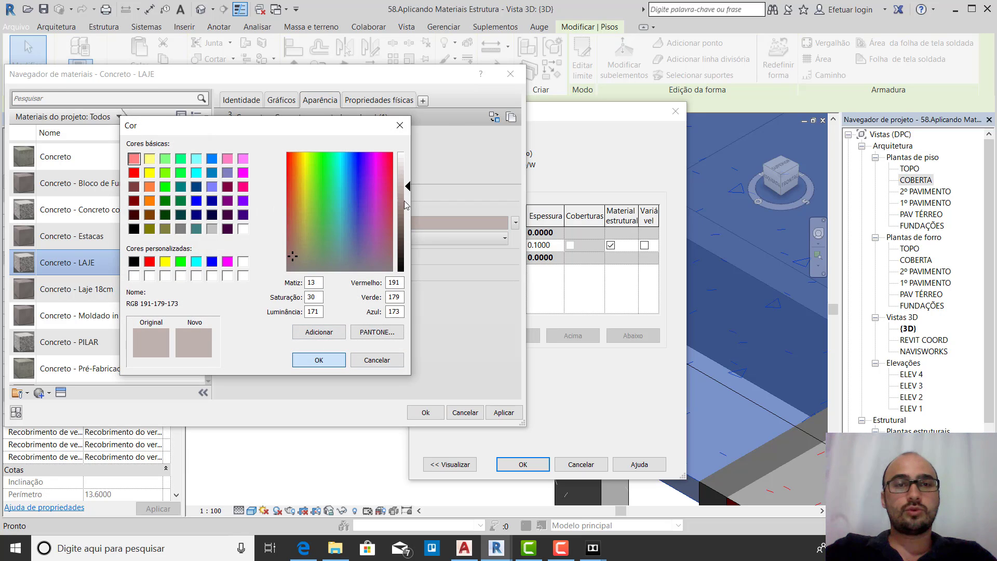
{"action": "left_click", "coordinate": [341, 362]}
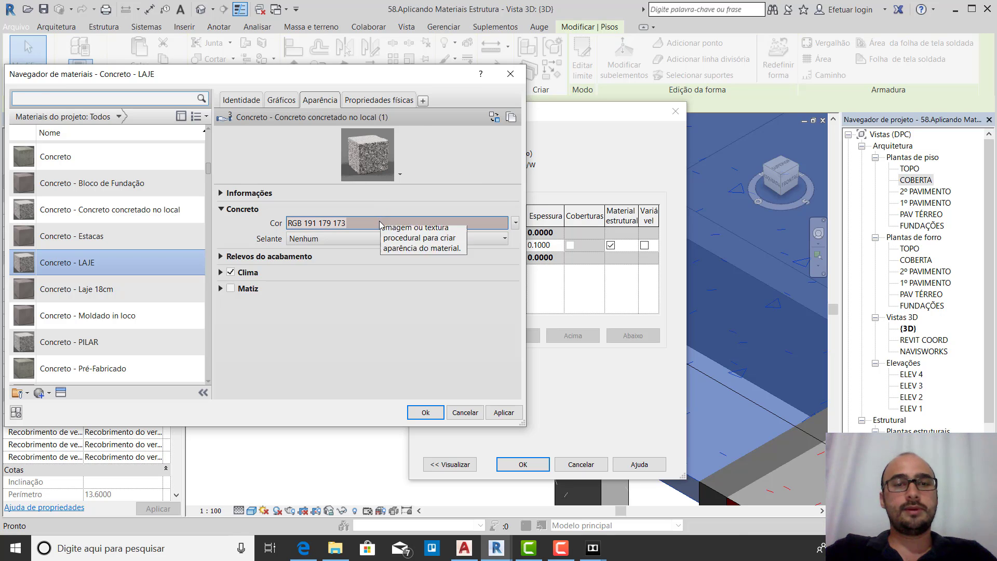
{"action": "left_click", "coordinate": [332, 223]}
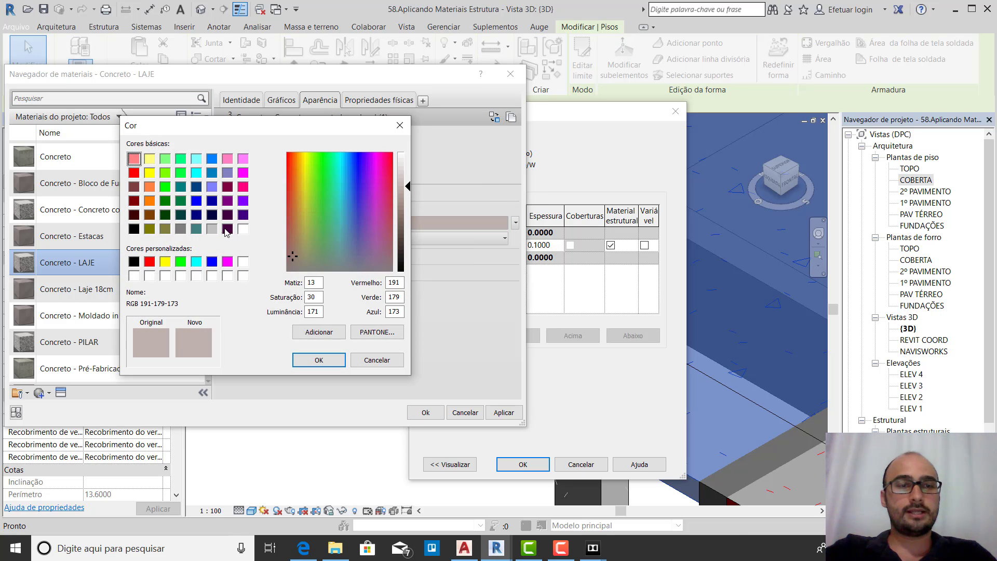
{"action": "key", "text": "Return"}
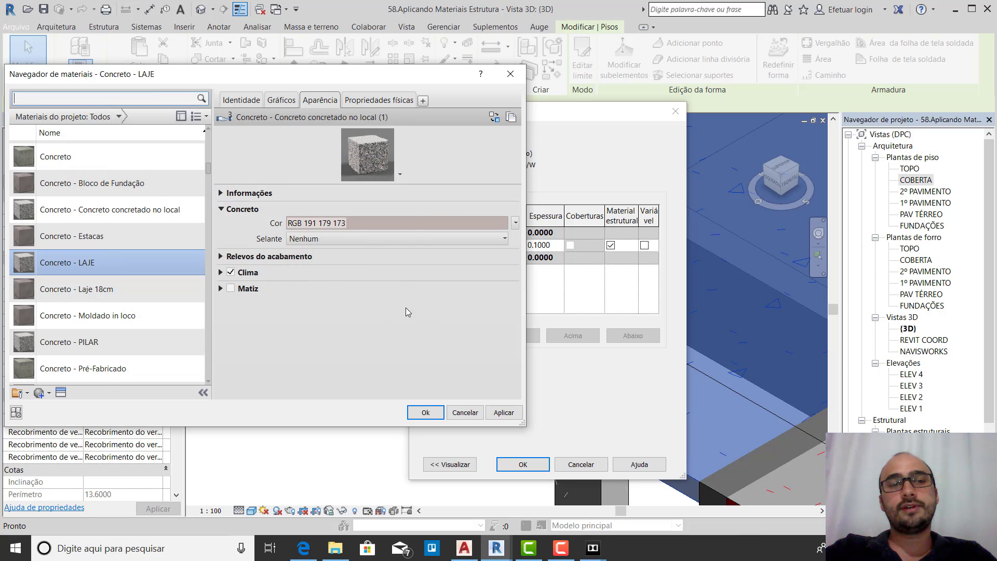
Apply the edited Concreto - LAJE material to the Laje h=10 floor type and review the slabs across the whole building
{"action": "left_click", "coordinate": [424, 412]}
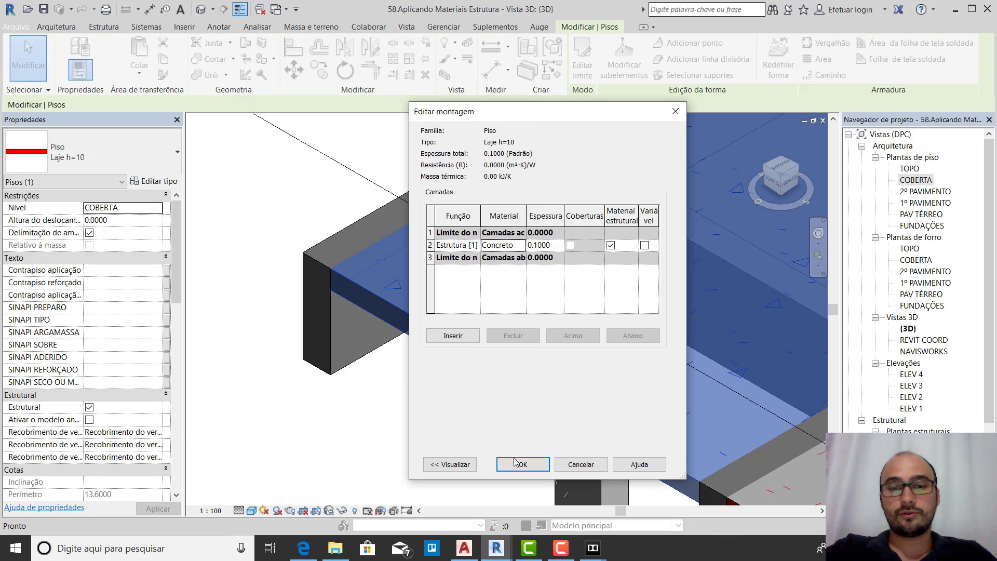
{"action": "left_click", "coordinate": [519, 463]}
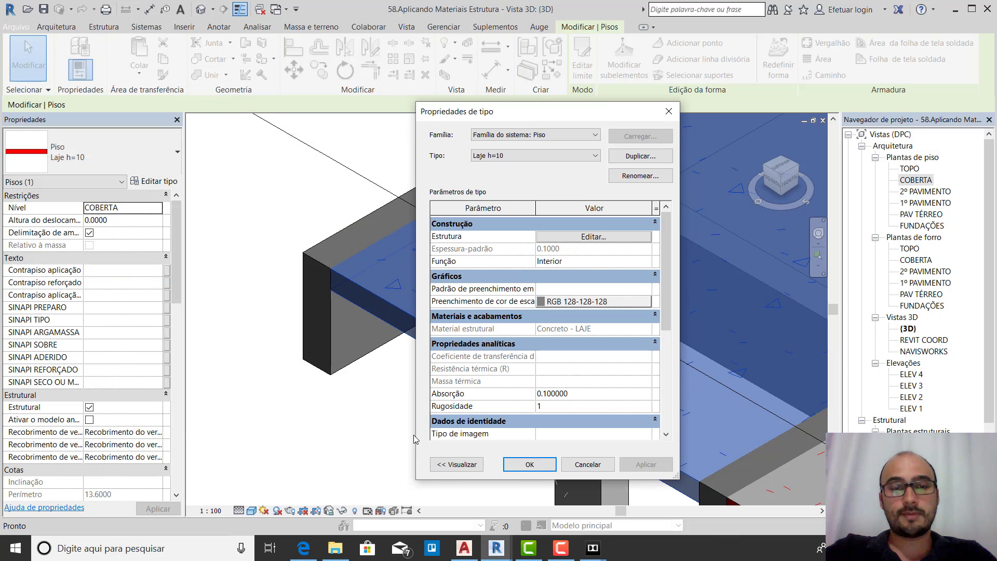
{"action": "left_click", "coordinate": [529, 464]}
{"action": "left_click", "coordinate": [248, 264]}
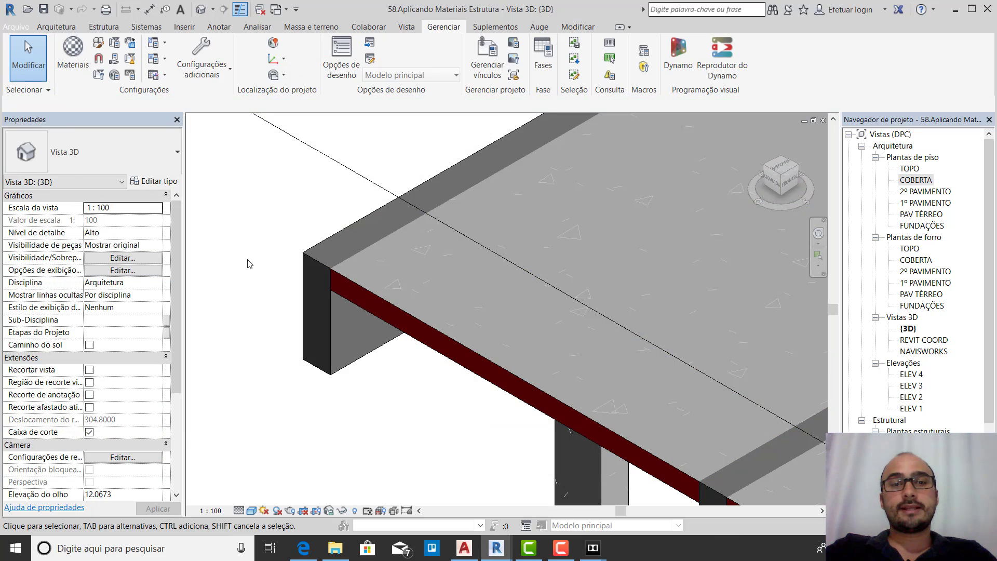
{"action": "scroll", "coordinate": [248, 264], "scroll_direction": "down", "scroll_amount": 4}
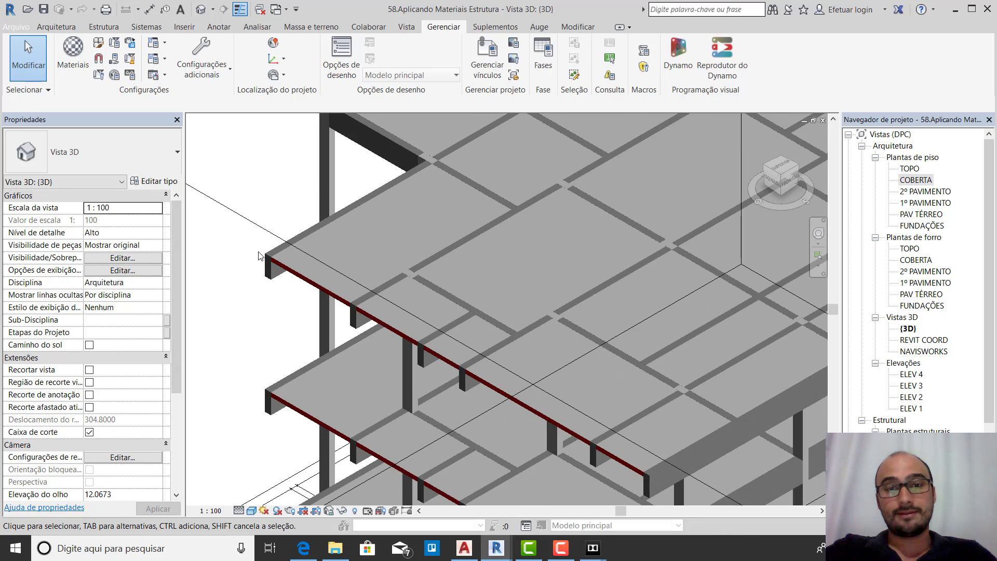
{"action": "scroll", "coordinate": [259, 256], "scroll_direction": "down", "scroll_amount": 5}
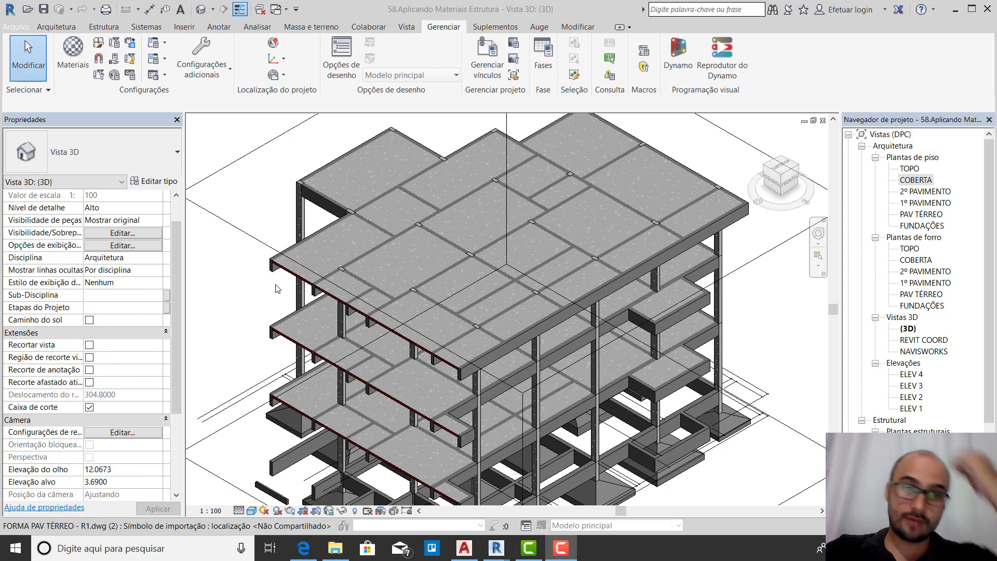
Check the type properties of the Viga 15x50 edge beam at the roof slab's corner for a material parameter
{"action": "scroll", "coordinate": [276, 289], "scroll_direction": "up", "scroll_amount": 5}
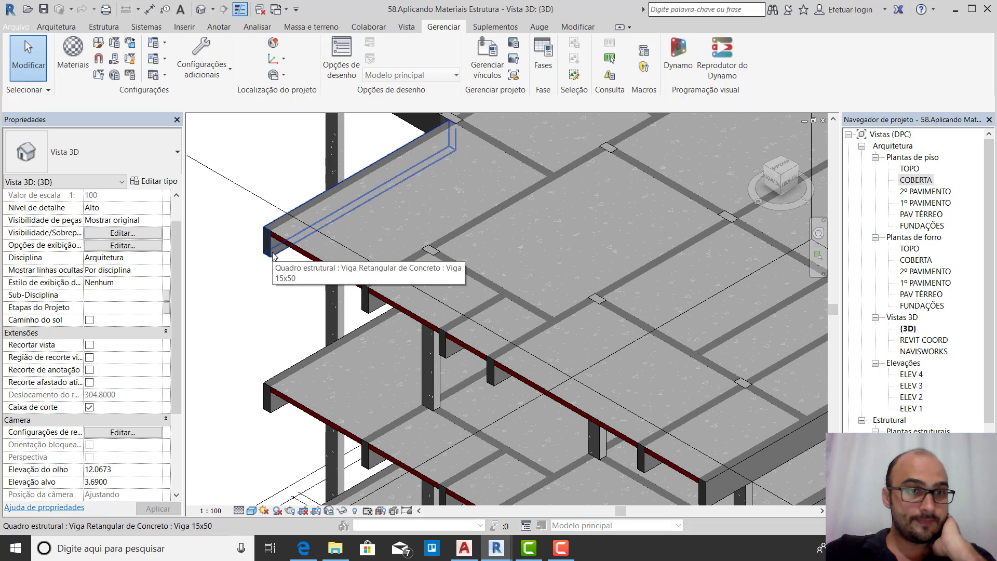
{"action": "left_click", "coordinate": [272, 249]}
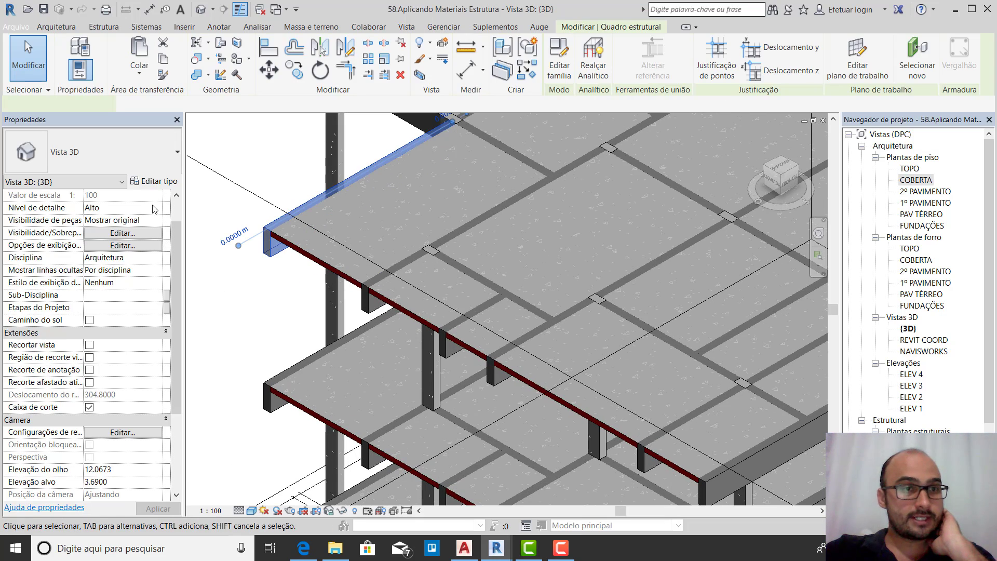
{"action": "left_click", "coordinate": [155, 181]}
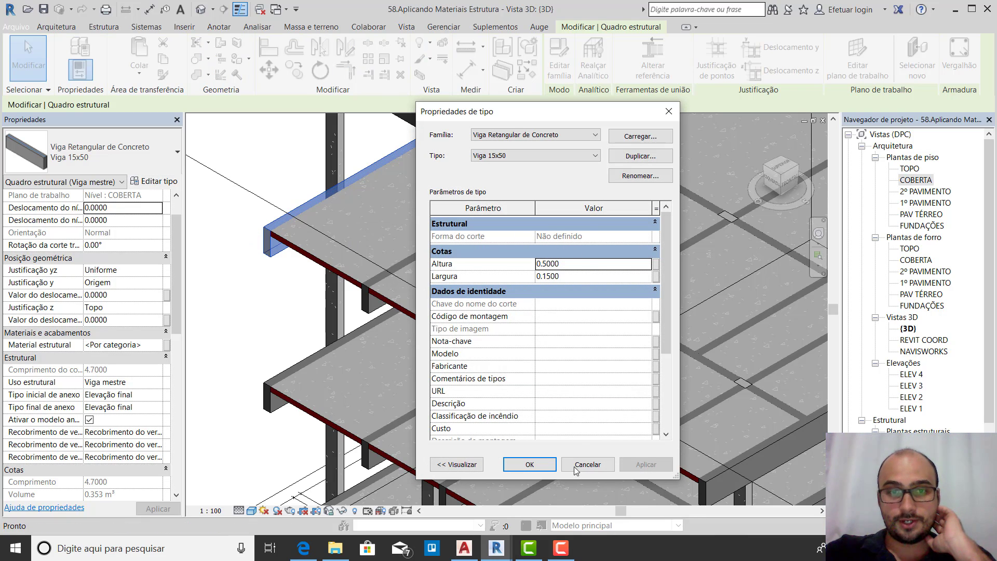
{"action": "left_click", "coordinate": [587, 464]}
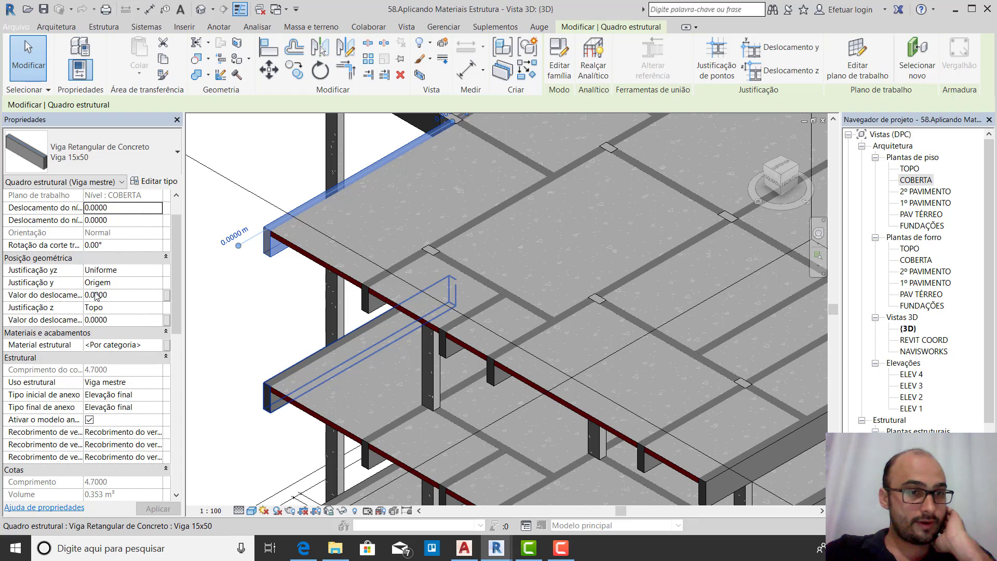
From the roof edge beam's structural material, examine the appearance, graphics and cut pattern colour of Concreto - LAJE without changing them
{"action": "left_click", "coordinate": [159, 345]}
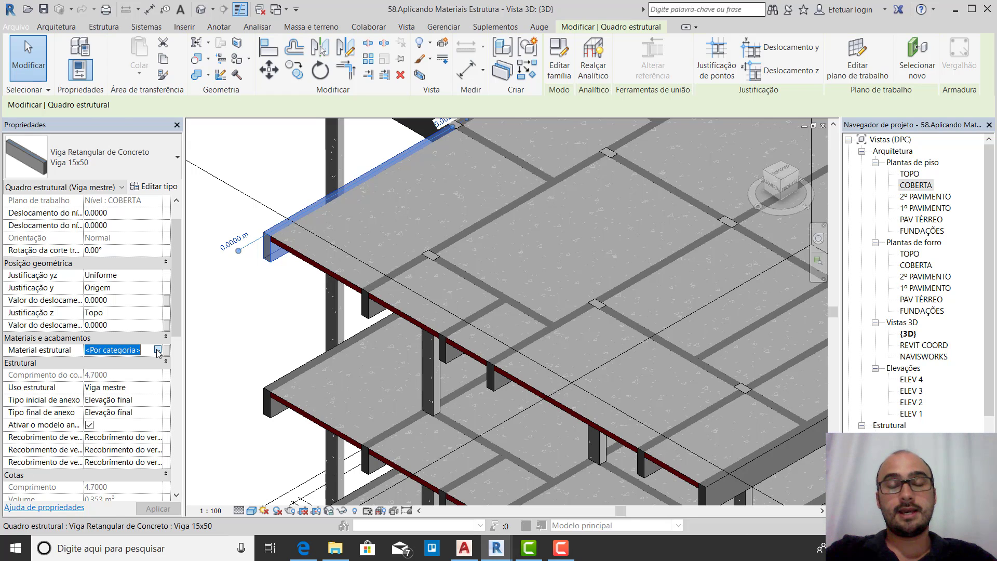
{"action": "left_click", "coordinate": [158, 350]}
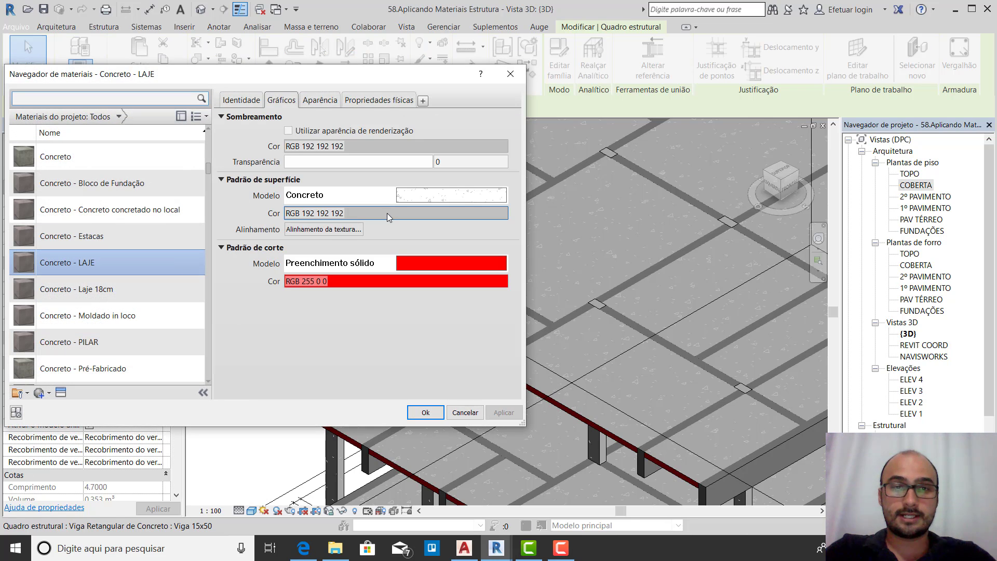
{"action": "left_click", "coordinate": [314, 105]}
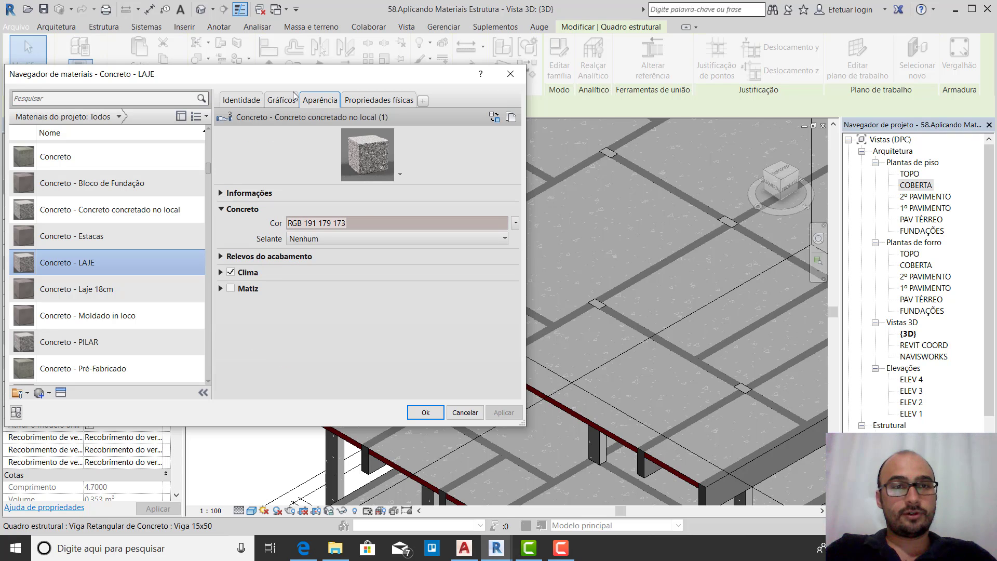
{"action": "left_click", "coordinate": [287, 101]}
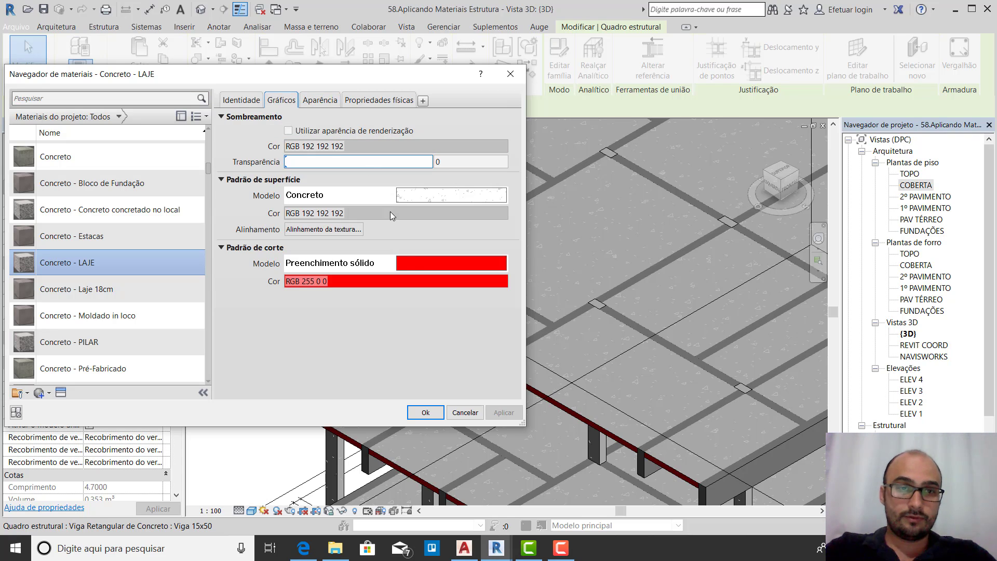
{"action": "left_click", "coordinate": [358, 279]}
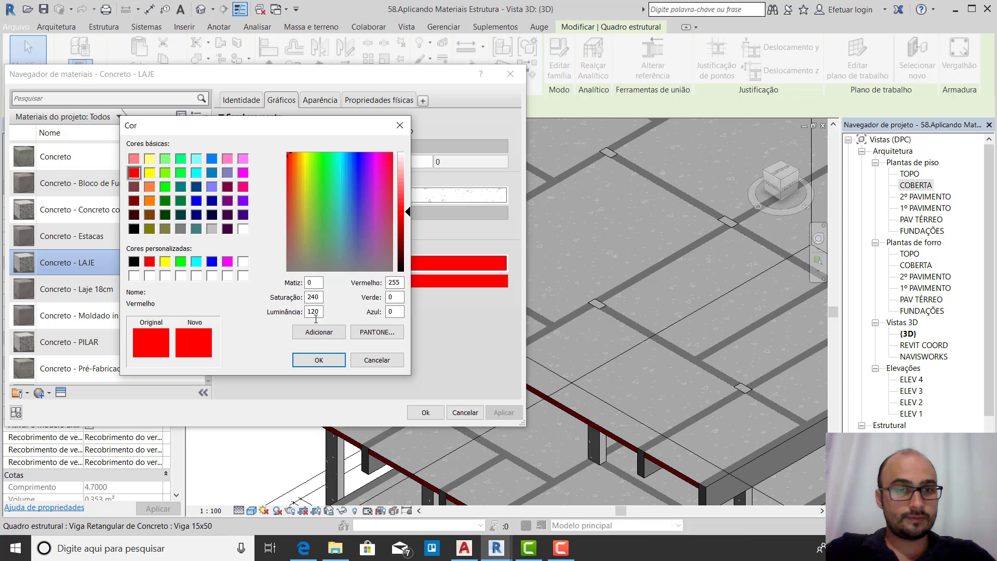
{"action": "left_click", "coordinate": [369, 360]}
Search the project materials for "concreto" and assign Concreto - VIGA as the structural material of the Viga 15x50 roof edge beam
{"action": "scroll", "coordinate": [119, 167], "scroll_direction": "up", "scroll_amount": 1}
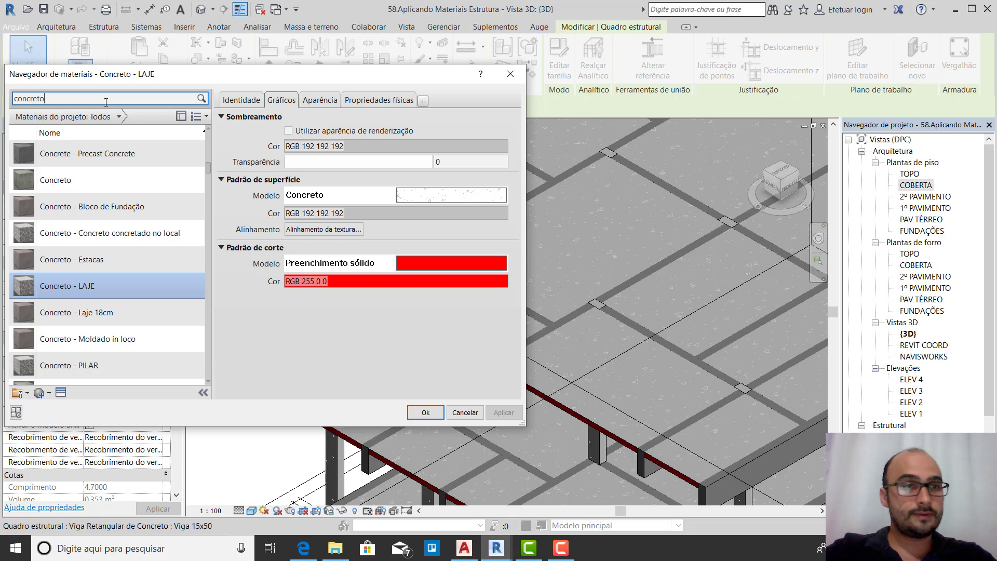
{"action": "key", "text": "Return"}
{"action": "scroll", "coordinate": [101, 236], "scroll_direction": "down", "scroll_amount": 4}
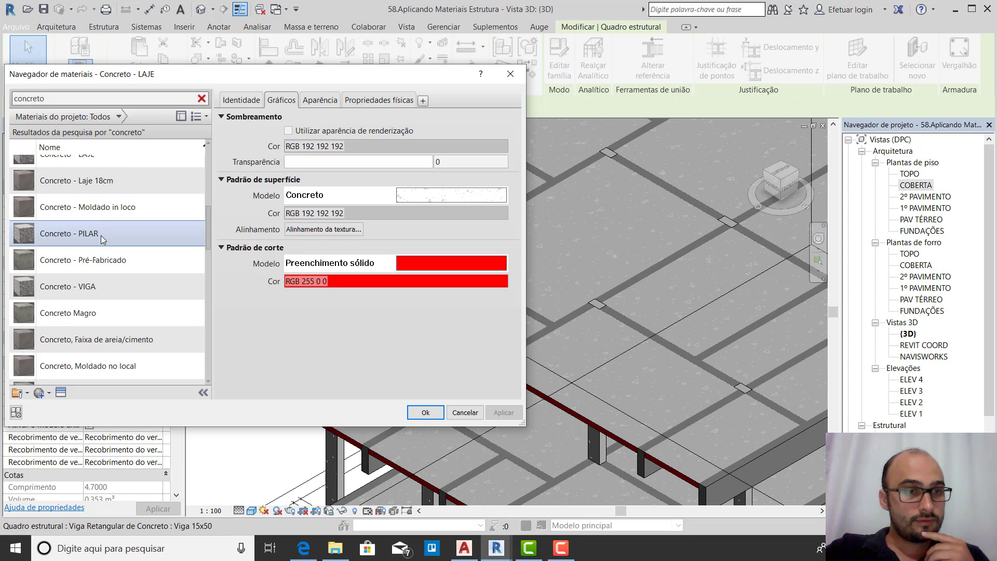
{"action": "left_click", "coordinate": [101, 285]}
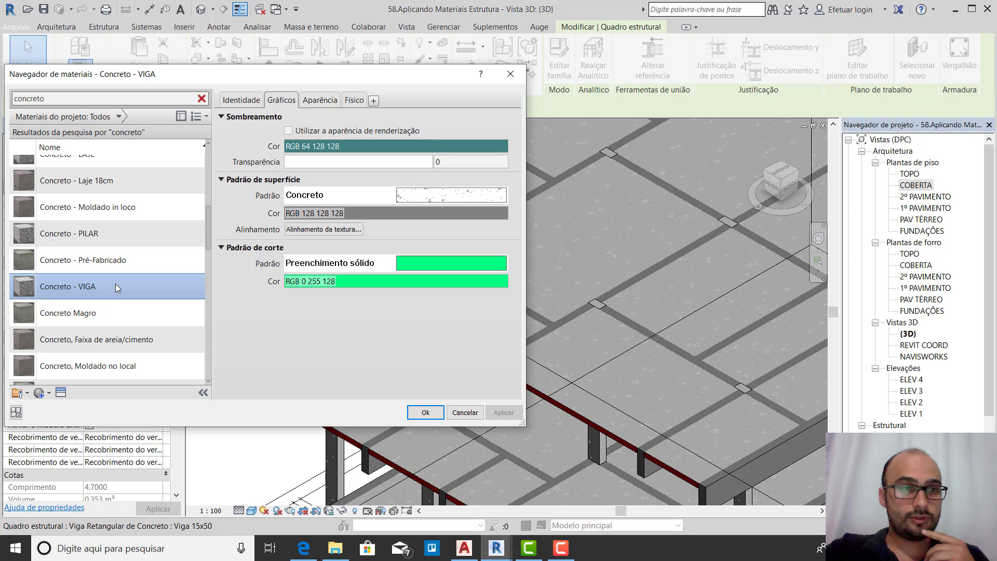
{"action": "double_click", "coordinate": [115, 283]}
{"action": "left_click", "coordinate": [275, 167]}
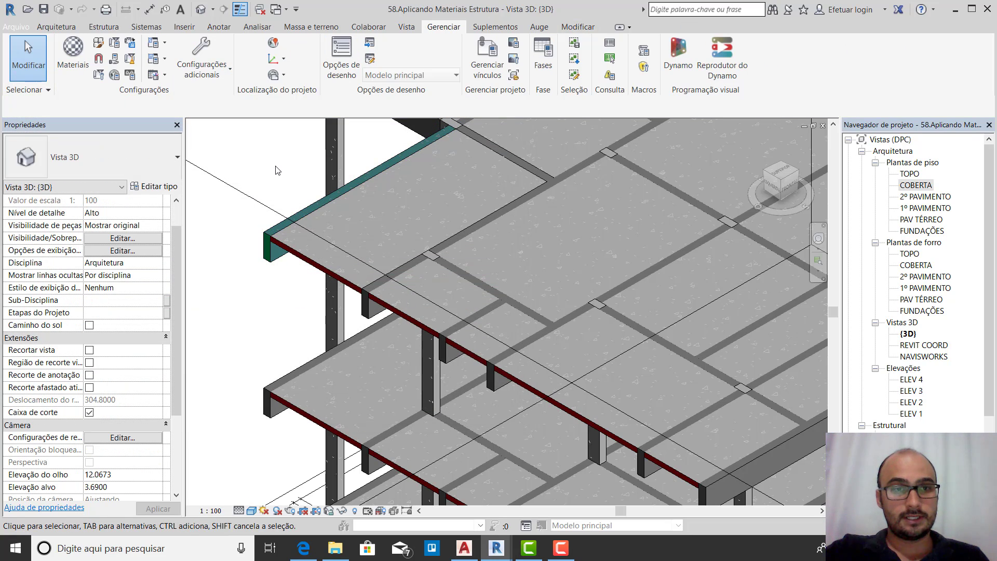
{"action": "scroll", "coordinate": [270, 335], "scroll_direction": "down", "scroll_amount": 2}
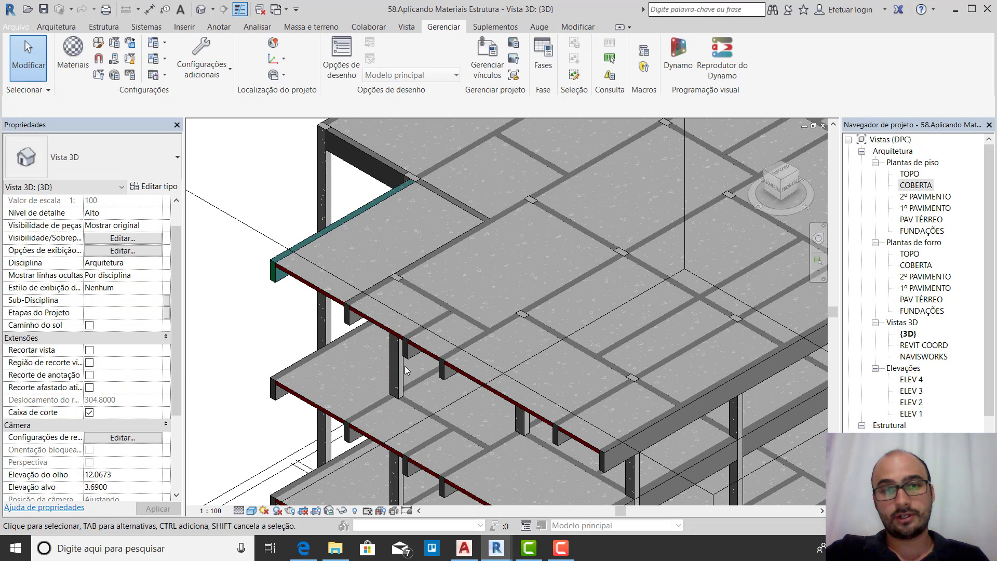
{"action": "scroll", "coordinate": [273, 280], "scroll_direction": "up", "scroll_amount": 3}
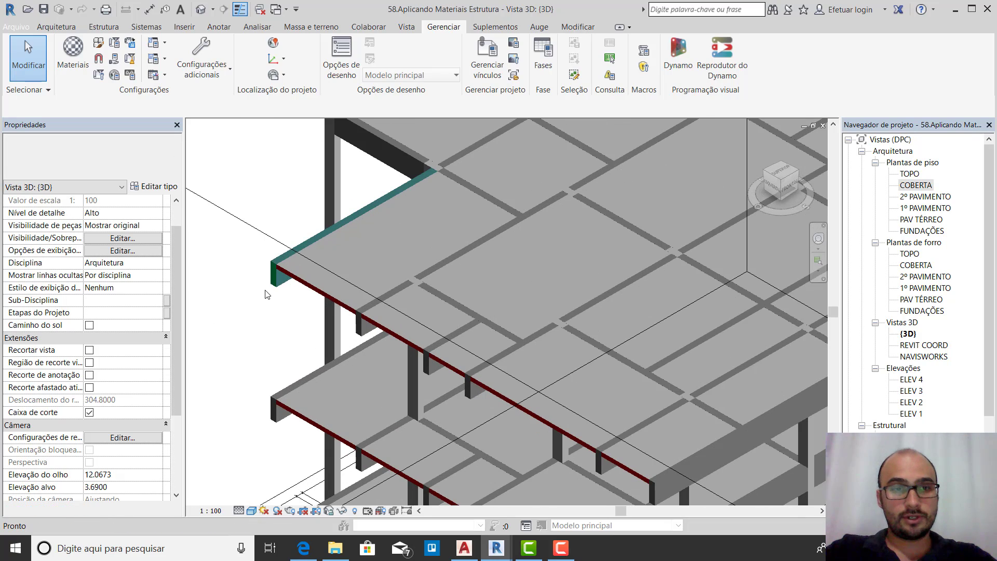
{"action": "left_click", "coordinate": [274, 290]}
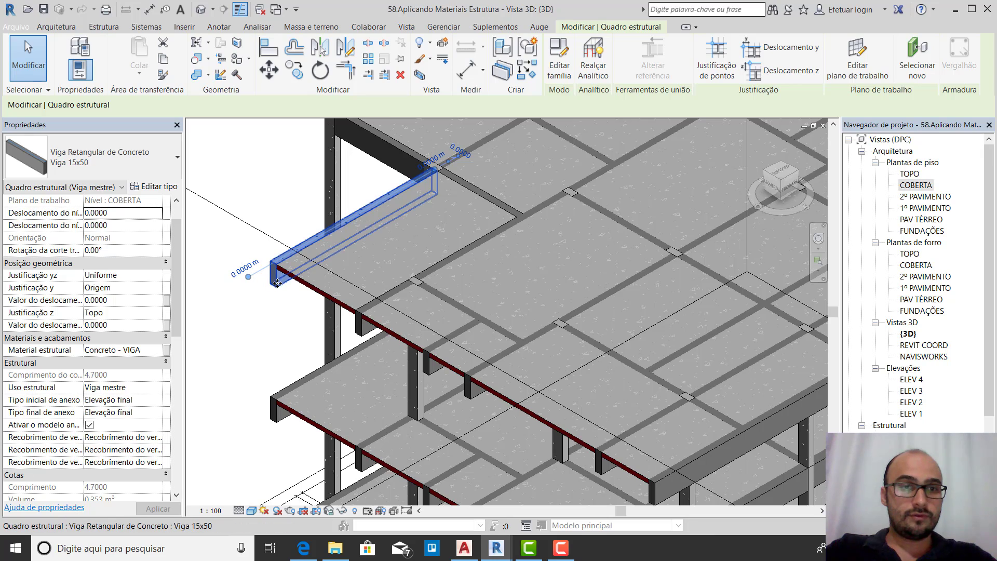
{"action": "right_click", "coordinate": [277, 281]}
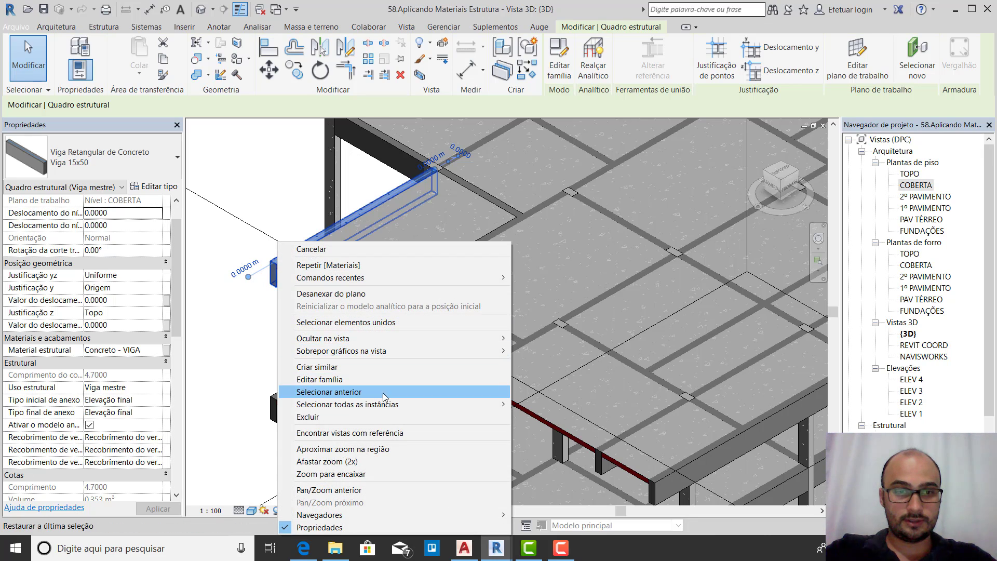
{"action": "left_click", "coordinate": [281, 237]}
{"action": "scroll", "coordinate": [280, 234], "scroll_direction": "down", "scroll_amount": 5}
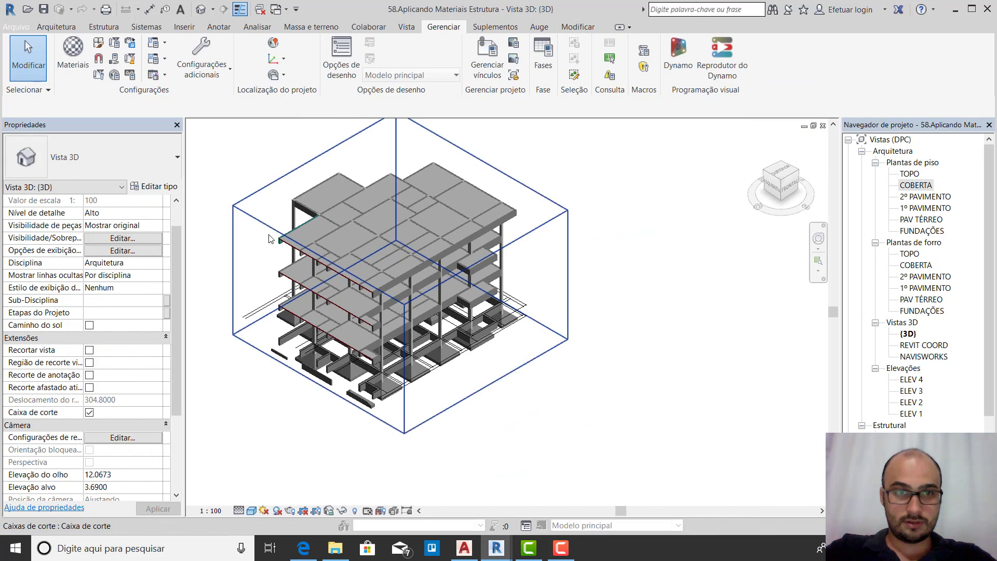
{"action": "left_click", "coordinate": [266, 225]}
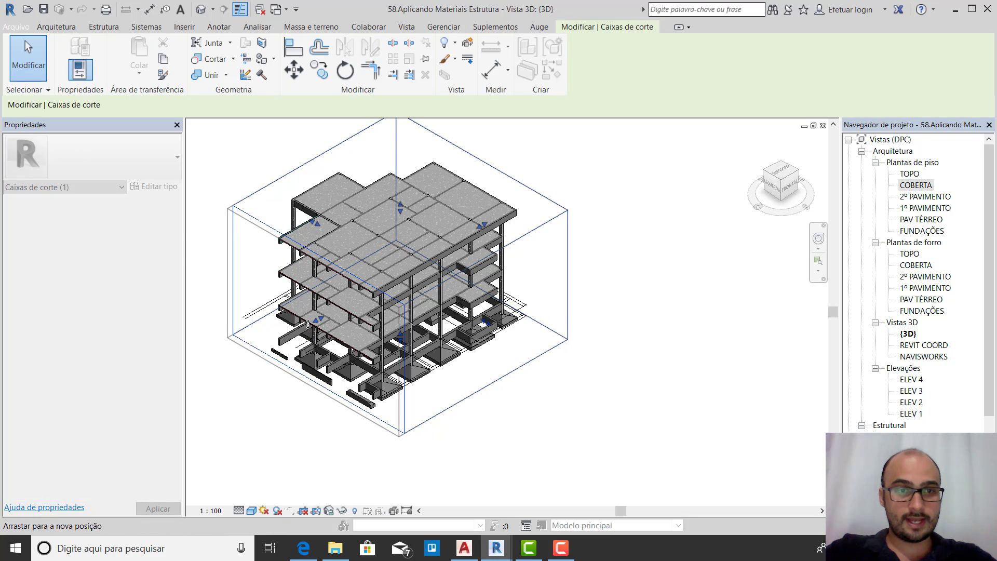
Select all instances of the Viga 15x50 beam type visible in the view, examine which beams are included, and clear the selection
{"action": "scroll", "coordinate": [267, 242], "scroll_direction": "up", "scroll_amount": 3}
{"action": "scroll", "coordinate": [273, 244], "scroll_direction": "up", "scroll_amount": 5}
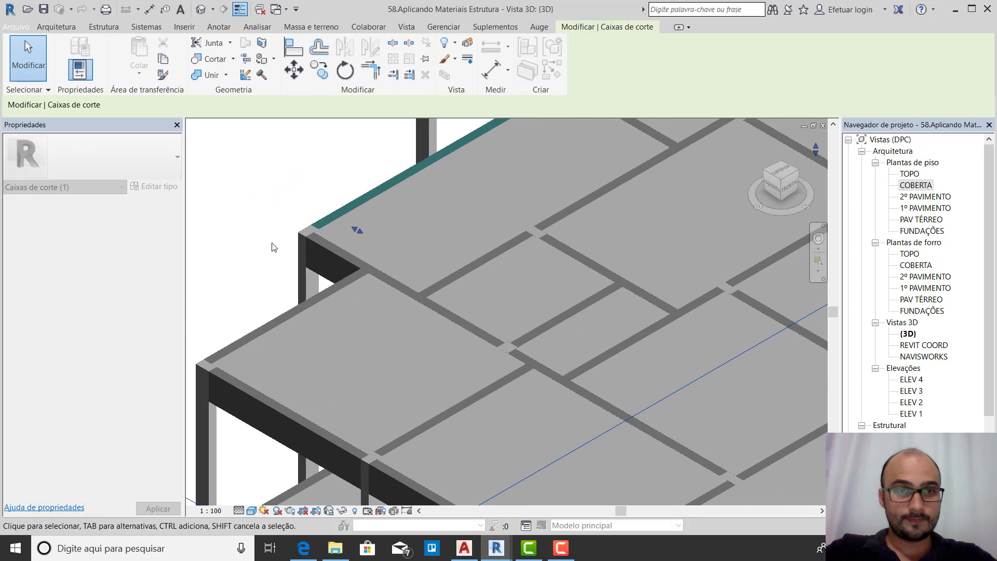
{"action": "left_click", "coordinate": [327, 224]}
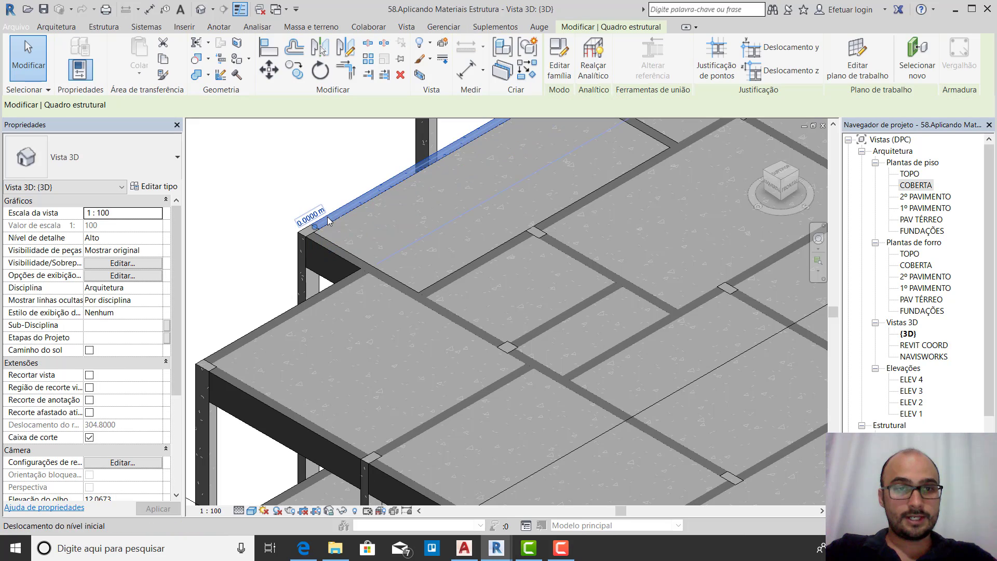
{"action": "right_click", "coordinate": [329, 221]}
{"action": "mouse_move", "coordinate": [435, 337]}
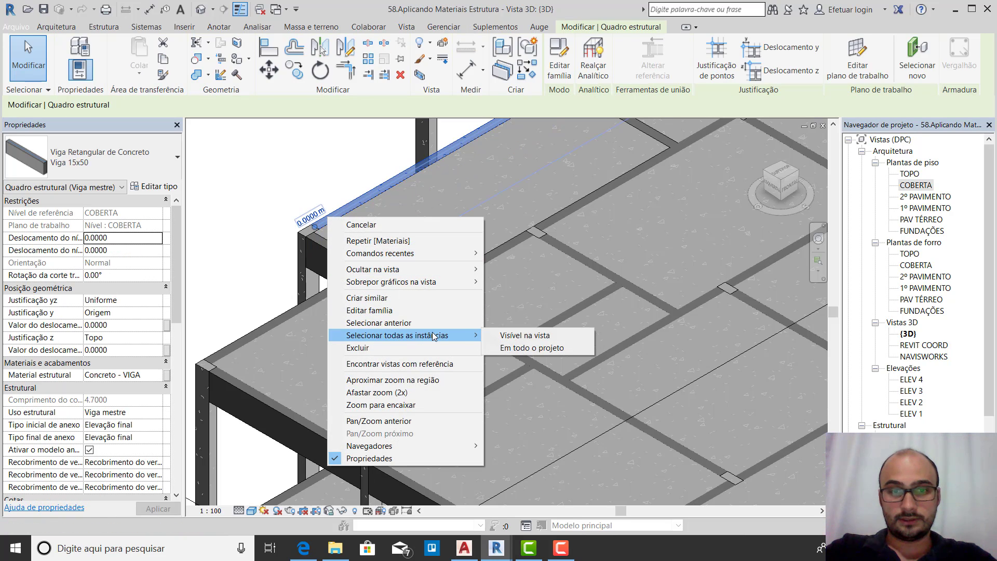
{"action": "left_click", "coordinate": [519, 335]}
{"action": "scroll", "coordinate": [350, 248], "scroll_direction": "down", "scroll_amount": 6}
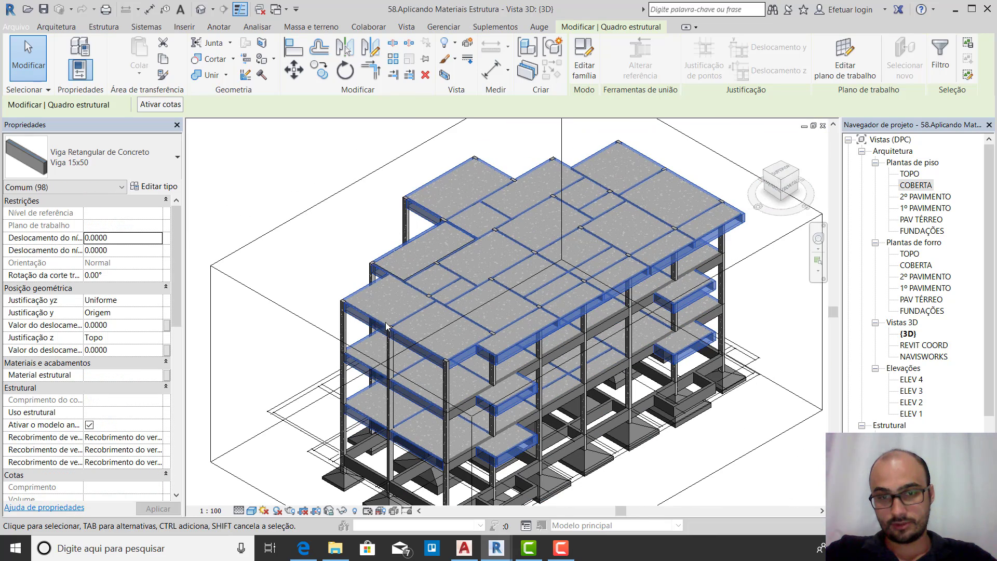
{"action": "scroll", "coordinate": [470, 402], "scroll_direction": "up", "scroll_amount": 5}
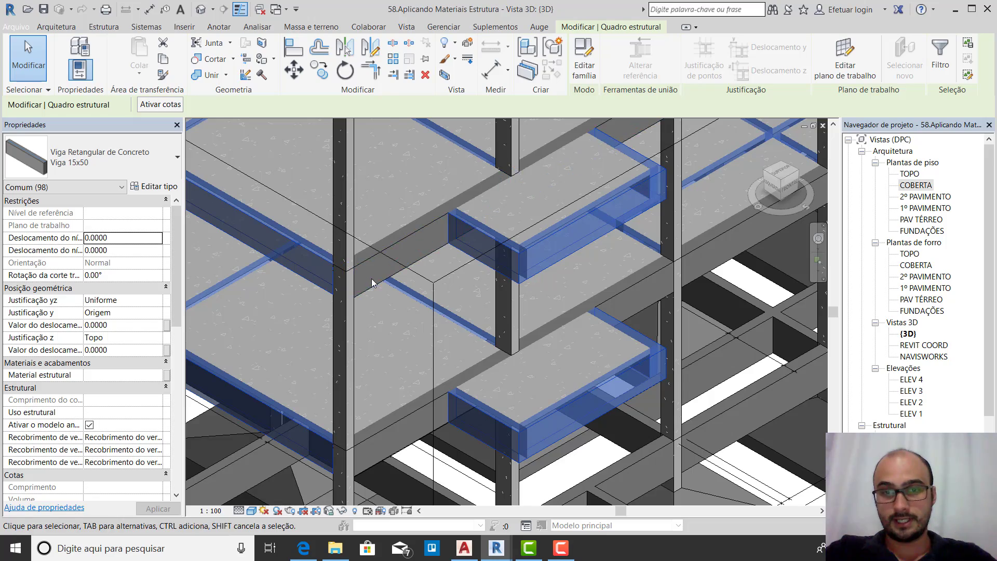
{"action": "scroll", "coordinate": [372, 283], "scroll_direction": "down", "scroll_amount": 5}
{"action": "key", "text": "Escape"}
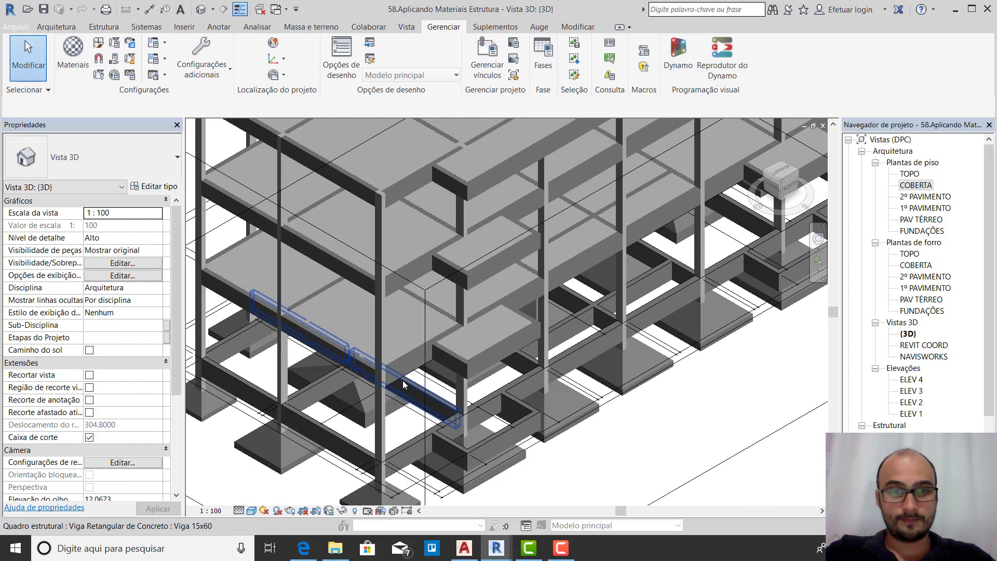
Select all visible instances of the Viga 20x50 beam type from the 1º PAVIMENTO facade beam and clear the selection
{"action": "left_click", "coordinate": [406, 371]}
{"action": "right_click", "coordinate": [408, 369]}
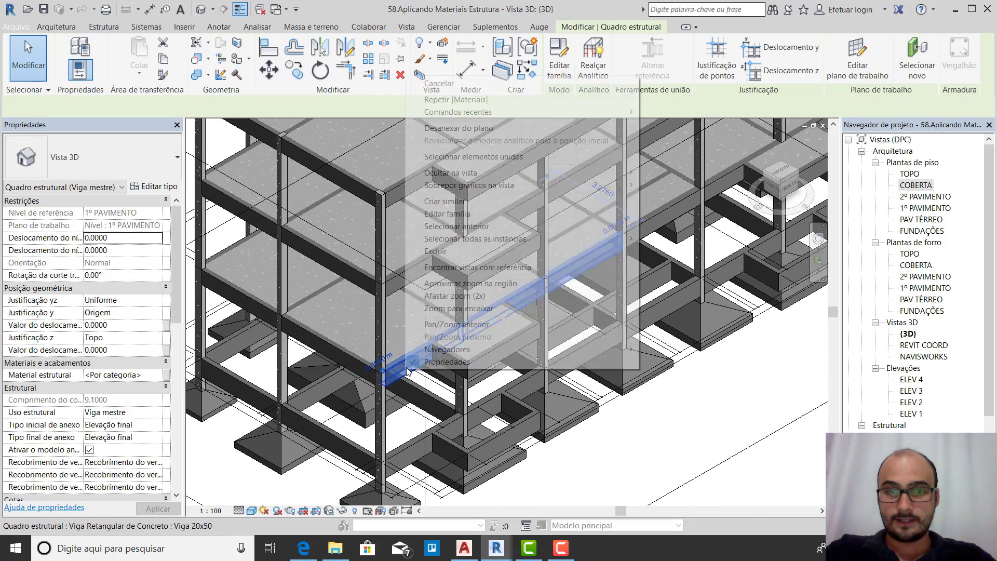
{"action": "mouse_move", "coordinate": [493, 242]}
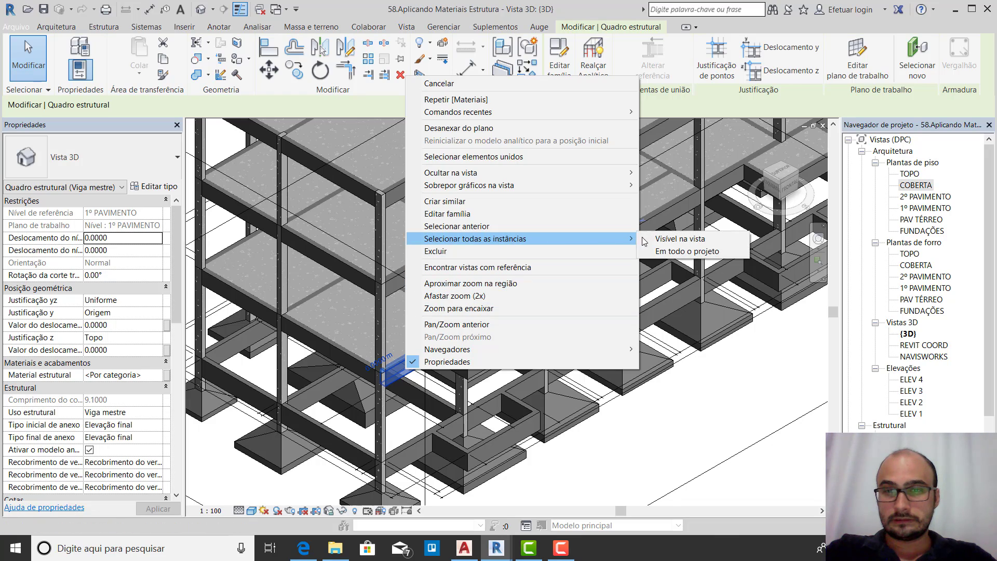
{"action": "left_click", "coordinate": [669, 239]}
{"action": "key", "text": "Escape"}
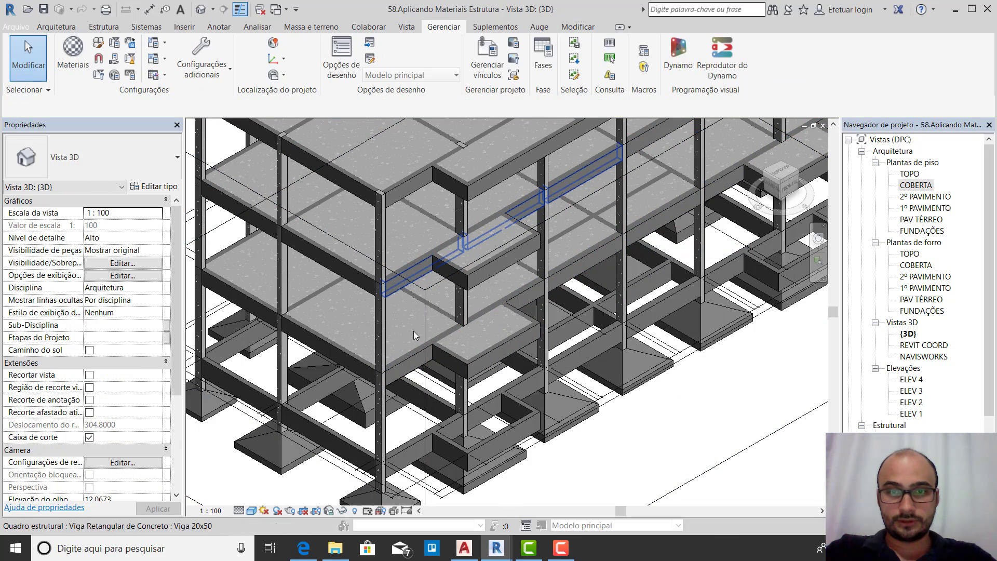
Check the structural material of the Viga 15x50 beam on the short end of the roof slab
{"action": "scroll", "coordinate": [414, 335], "scroll_direction": "down", "scroll_amount": 5}
{"action": "scroll", "coordinate": [341, 267], "scroll_direction": "up", "scroll_amount": 5}
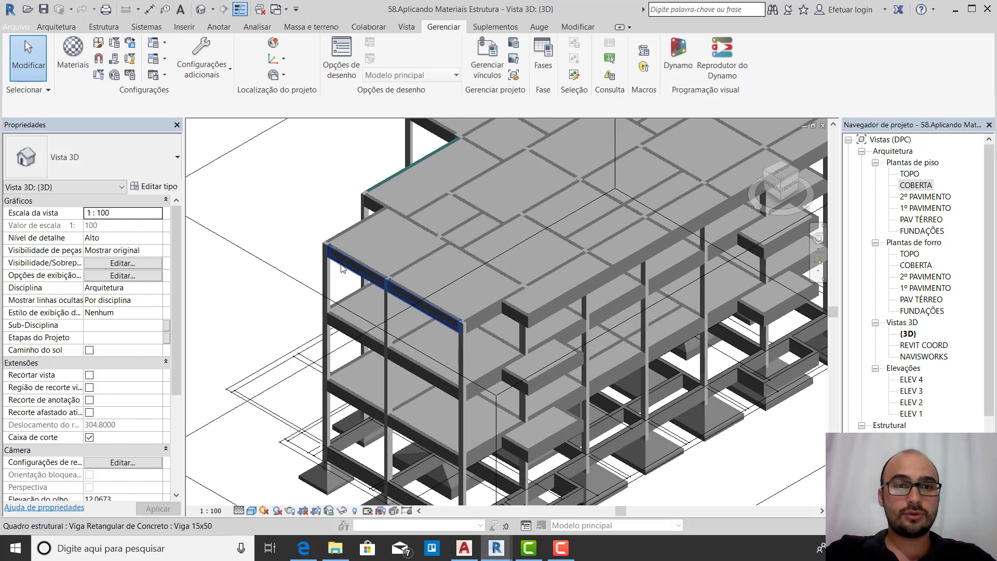
{"action": "left_click", "coordinate": [341, 268]}
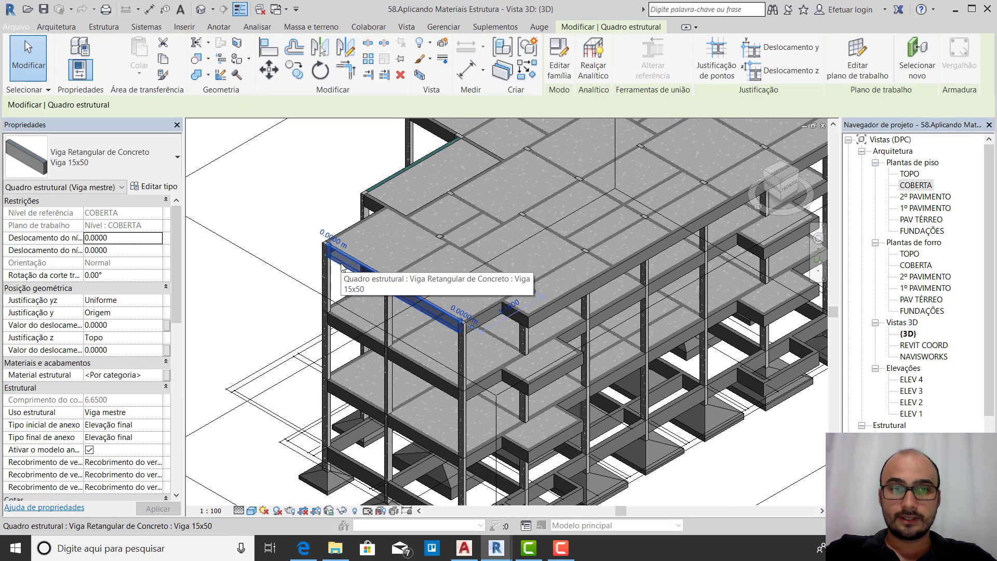
{"action": "key", "text": "Escape"}
Select the whole building, filter the selection to Quadro estrutural (Viga mestre) only, review the chosen beams and clear the selection
{"action": "scroll", "coordinate": [342, 268], "scroll_direction": "down", "scroll_amount": 5}
{"action": "left_click_drag", "start_coordinate": [263, 160], "coordinate": [585, 450]}
{"action": "left_click", "coordinate": [582, 57]}
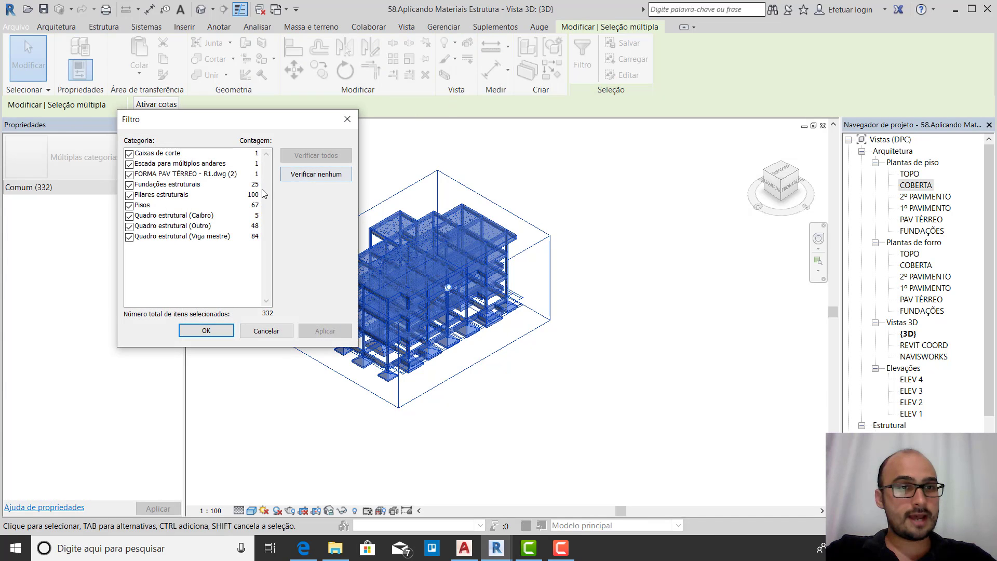
{"action": "left_click", "coordinate": [302, 176]}
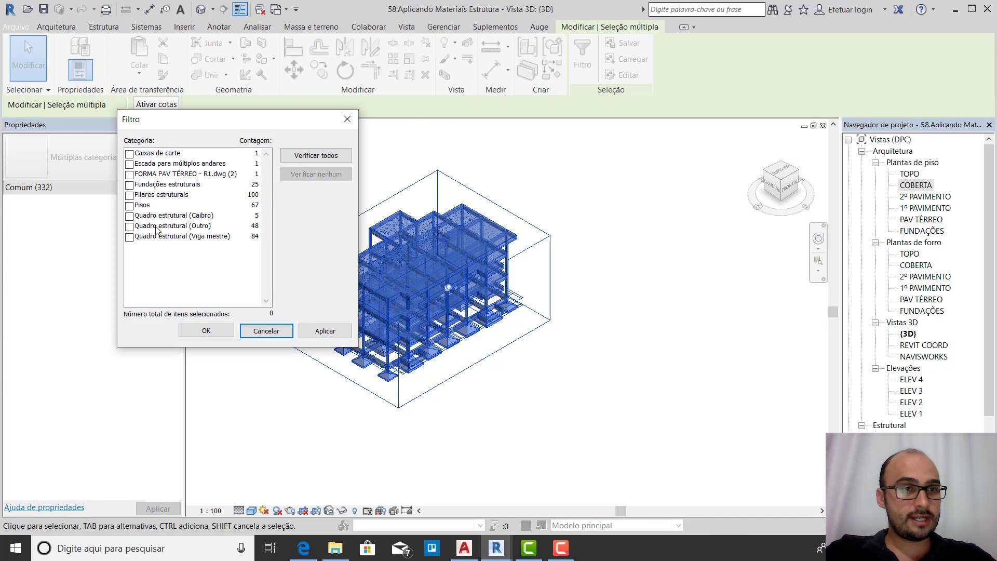
{"action": "left_click", "coordinate": [130, 237]}
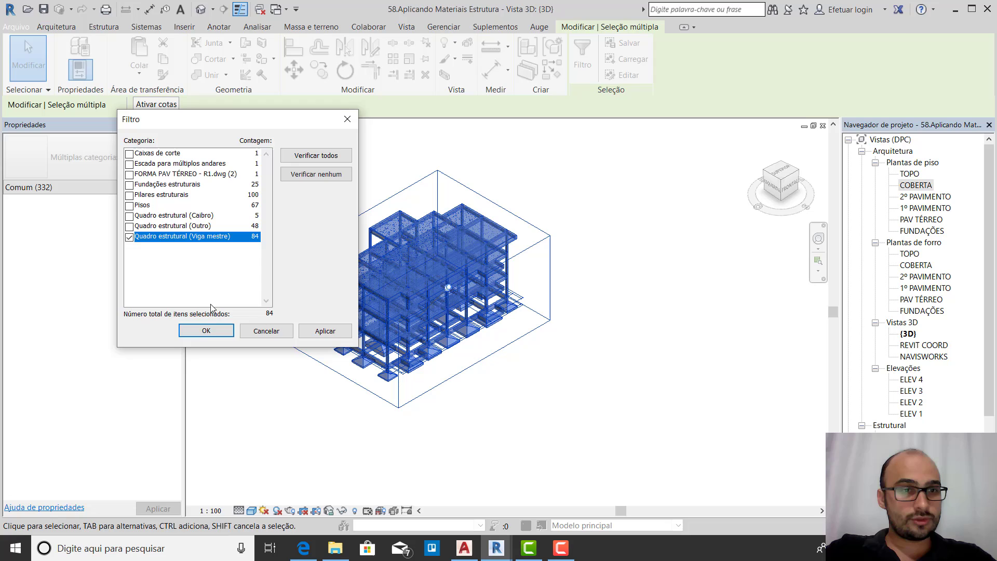
{"action": "left_click", "coordinate": [202, 331]}
{"action": "scroll", "coordinate": [341, 351], "scroll_direction": "up", "scroll_amount": 5}
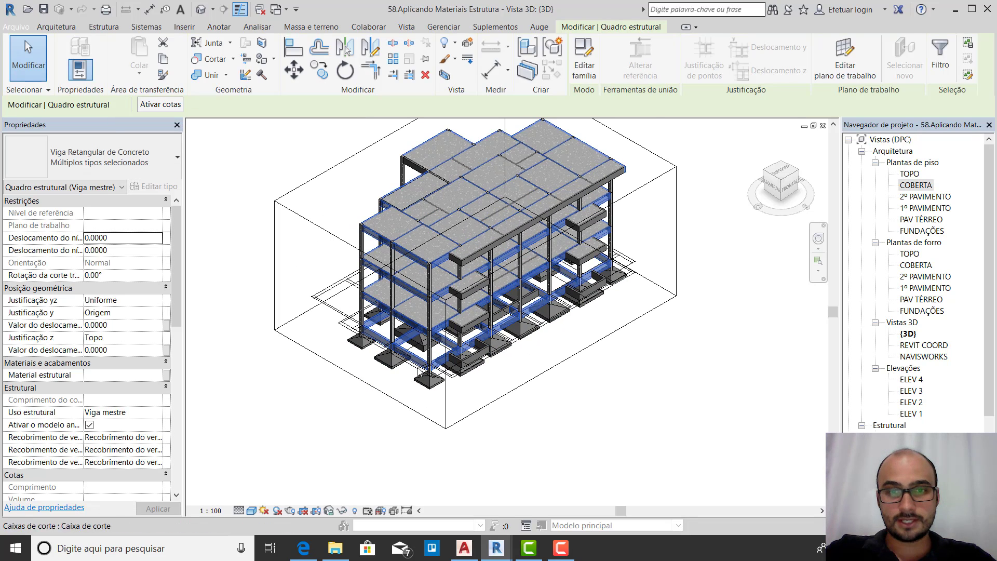
{"action": "key", "text": "Escape"}
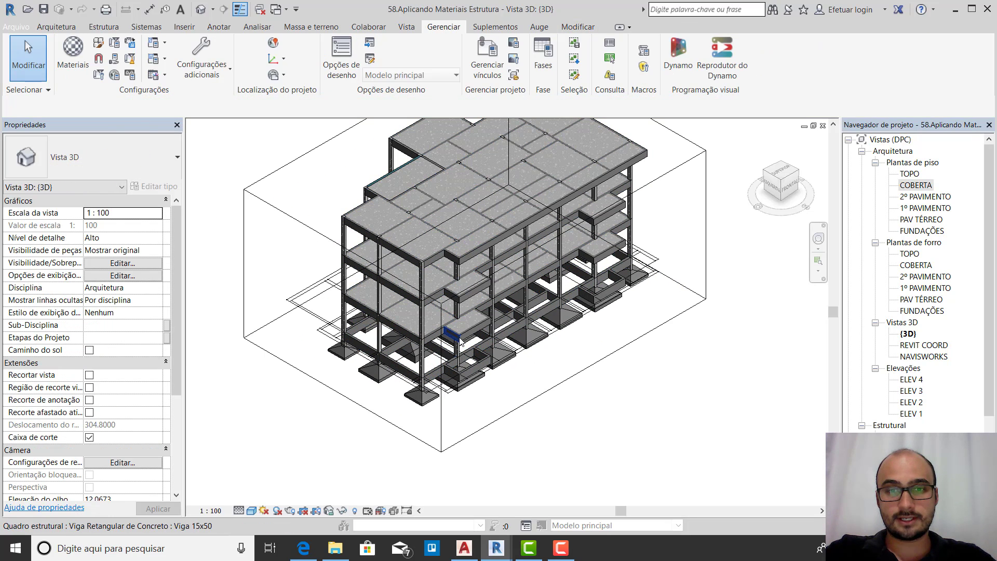
{"action": "scroll", "coordinate": [342, 405], "scroll_direction": "down", "scroll_amount": 3}
{"action": "left_click_drag", "start_coordinate": [576, 258], "coordinate": [604, 157]}
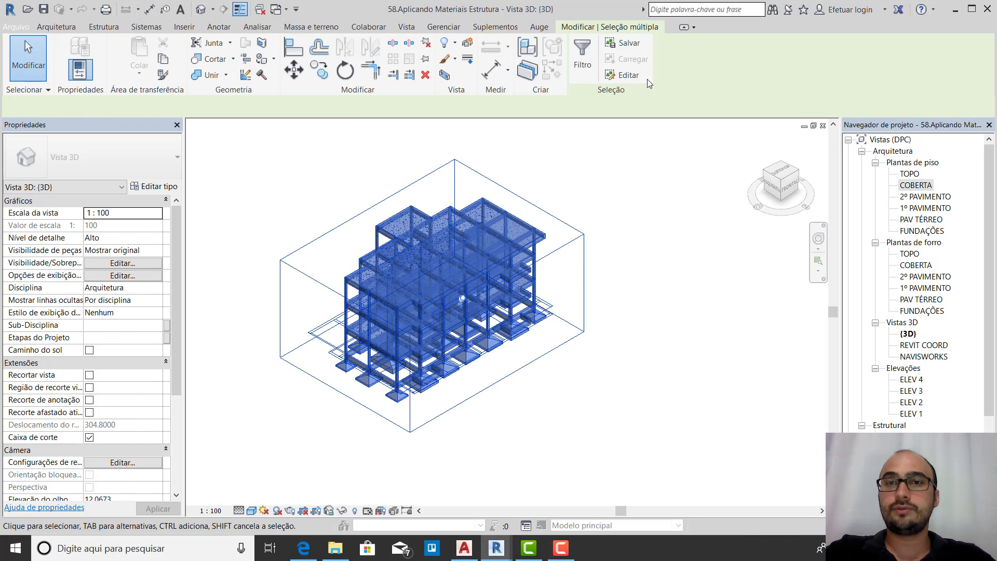
{"action": "left_click", "coordinate": [583, 64]}
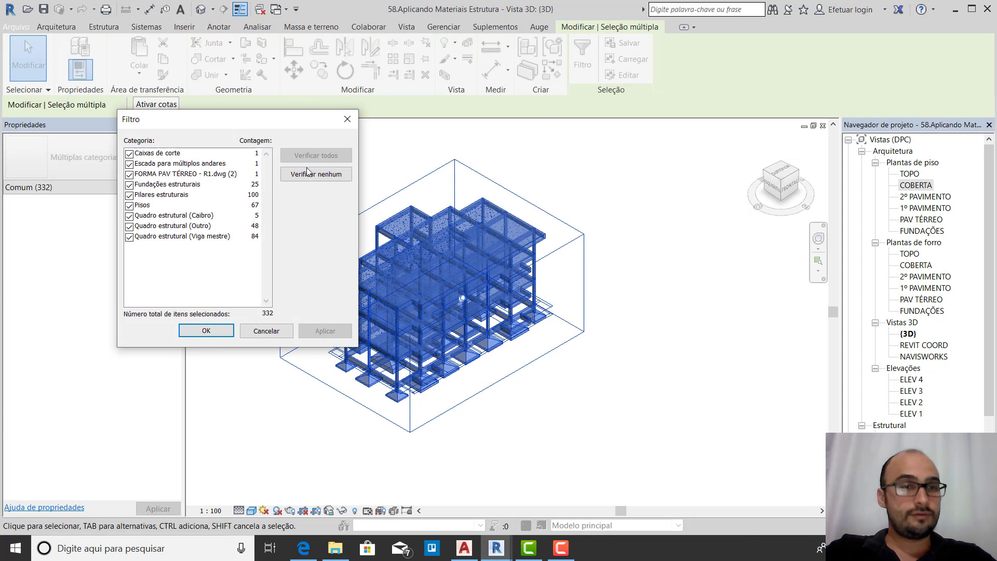
{"action": "left_click", "coordinate": [129, 155]}
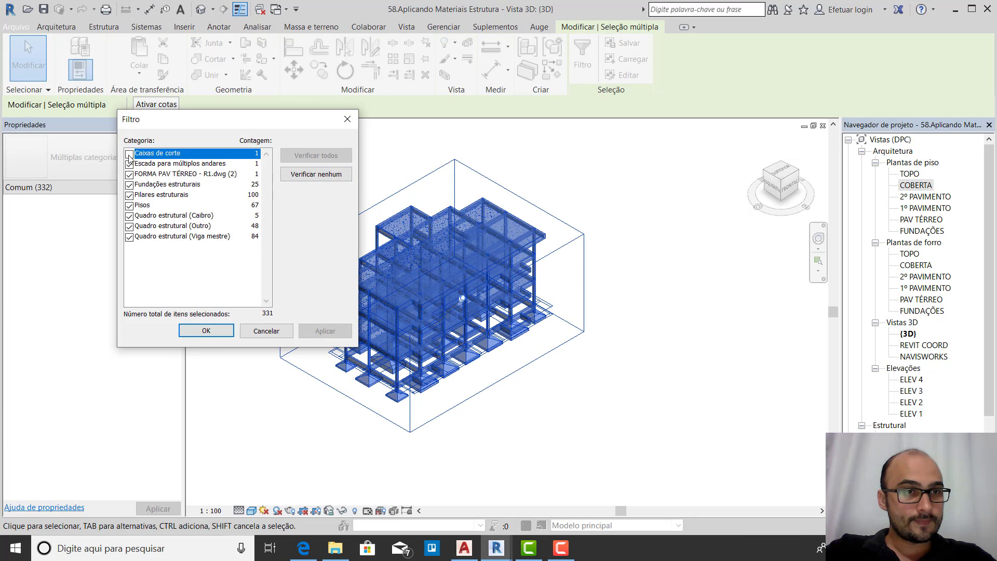
{"action": "left_click", "coordinate": [300, 175]}
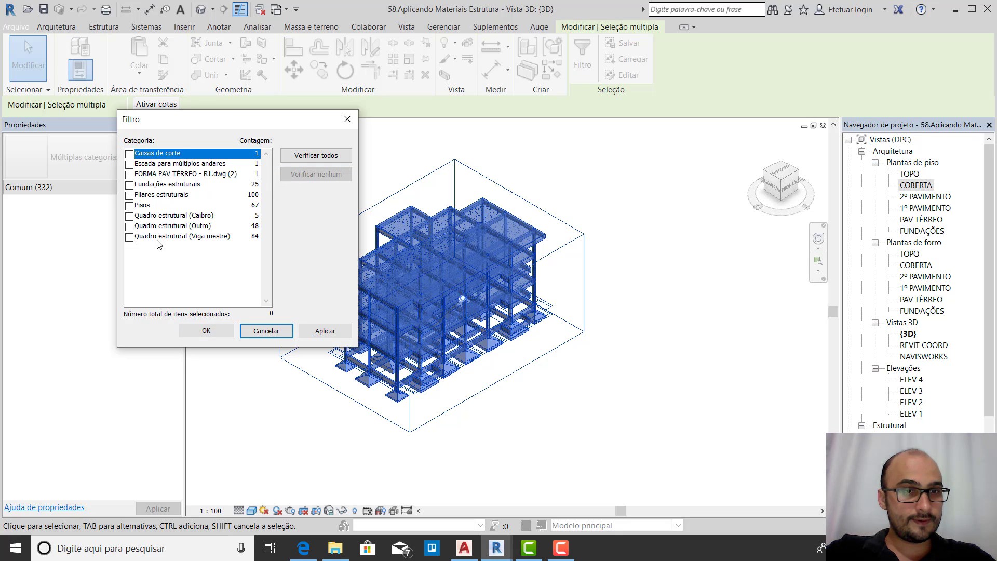
{"action": "left_click", "coordinate": [135, 217]}
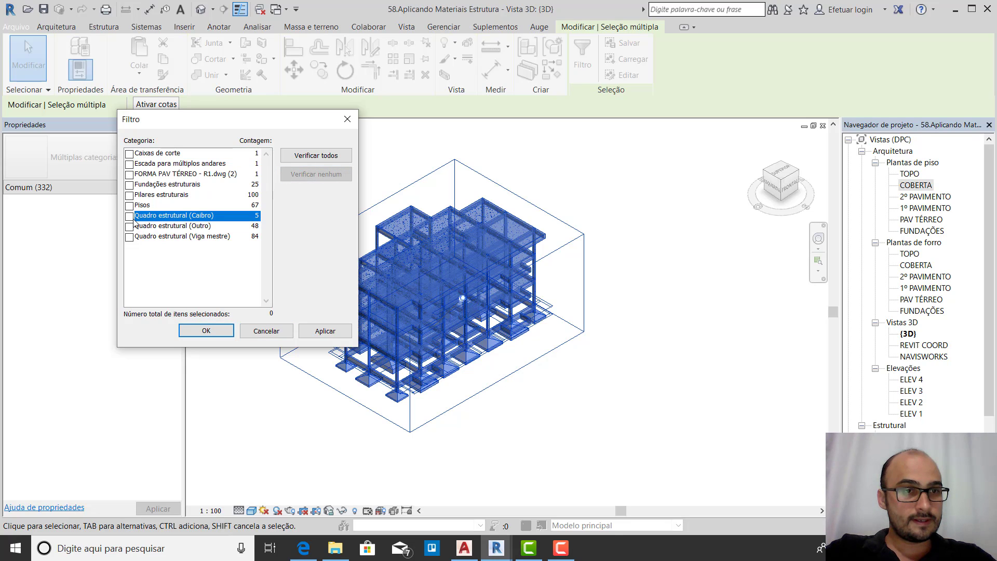
{"action": "left_click", "coordinate": [132, 229]}
{"action": "left_click", "coordinate": [129, 240]}
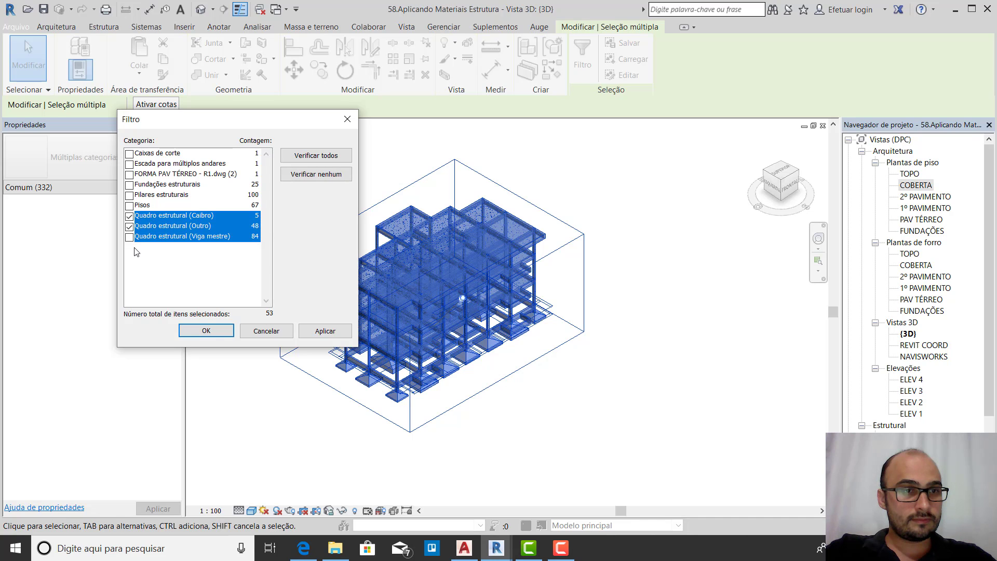
{"action": "left_click", "coordinate": [206, 331]}
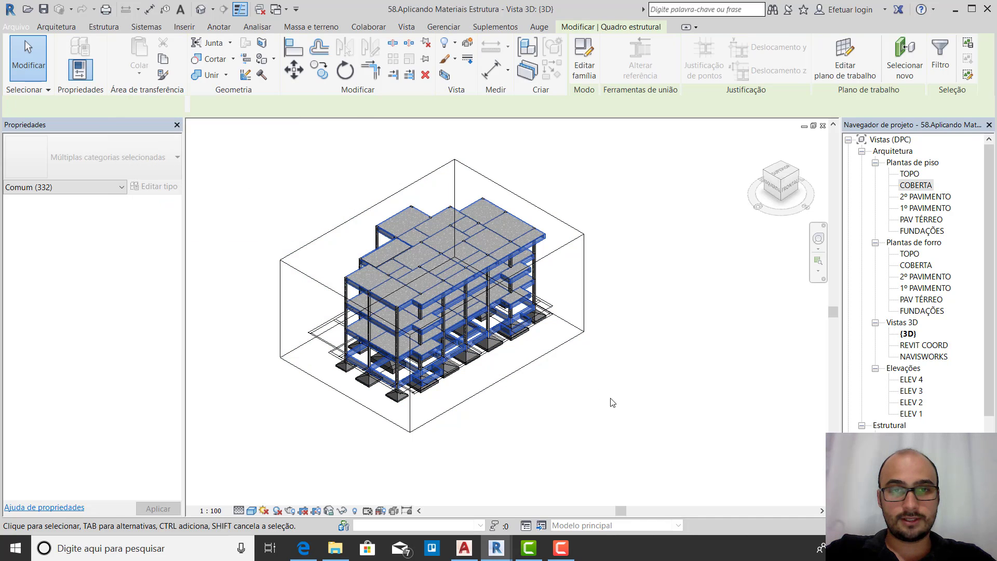
{"action": "left_click", "coordinate": [507, 391]}
Select the whole building and filter the selection to Quadro estrutural (Caibro), (Outro) and (Viga mestre)
{"action": "left_click_drag", "start_coordinate": [215, 184], "coordinate": [629, 450]}
{"action": "left_click", "coordinate": [583, 57]}
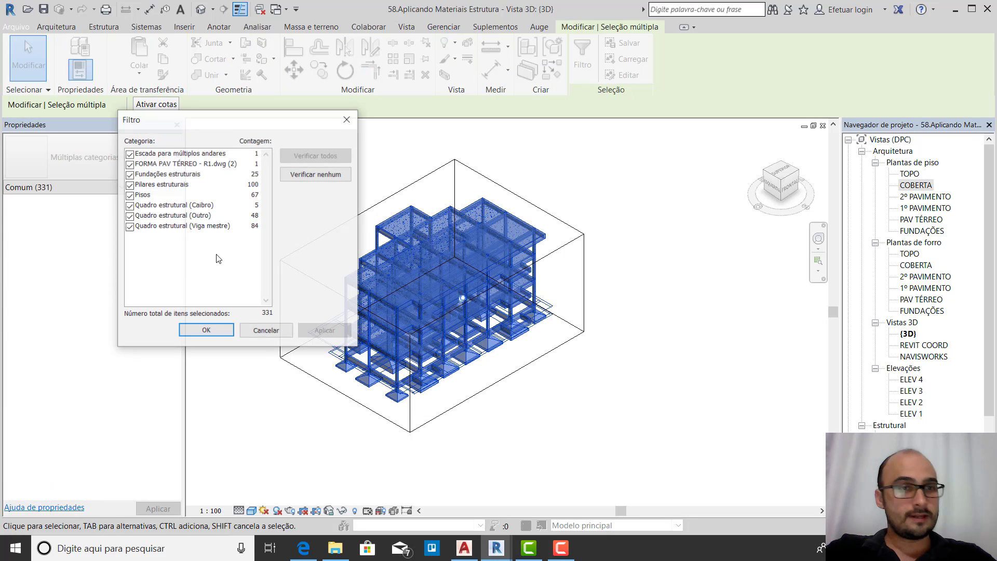
{"action": "left_click", "coordinate": [302, 175]}
{"action": "left_click", "coordinate": [129, 206]}
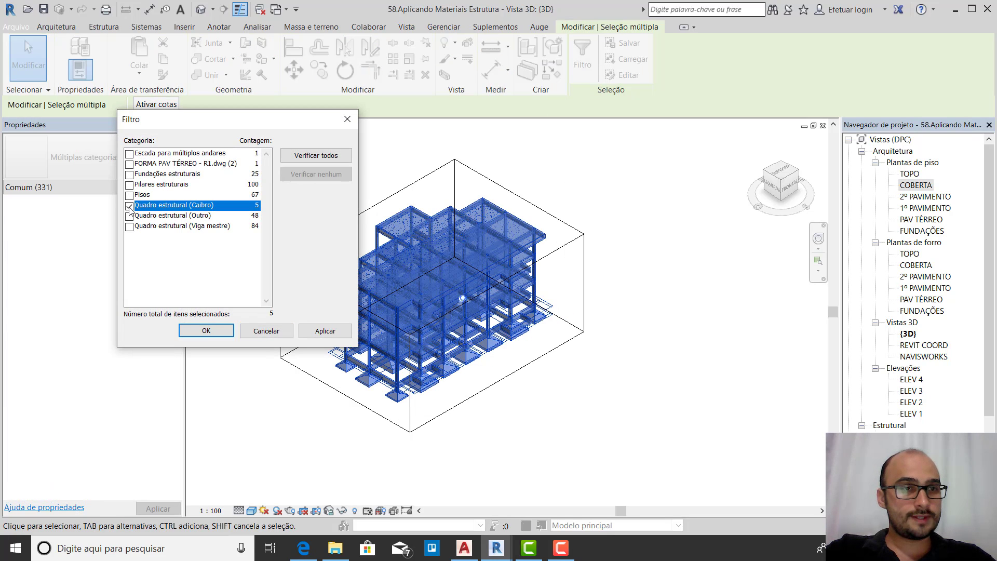
{"action": "left_click", "coordinate": [129, 216]}
{"action": "left_click", "coordinate": [129, 226]}
{"action": "left_click", "coordinate": [190, 334]}
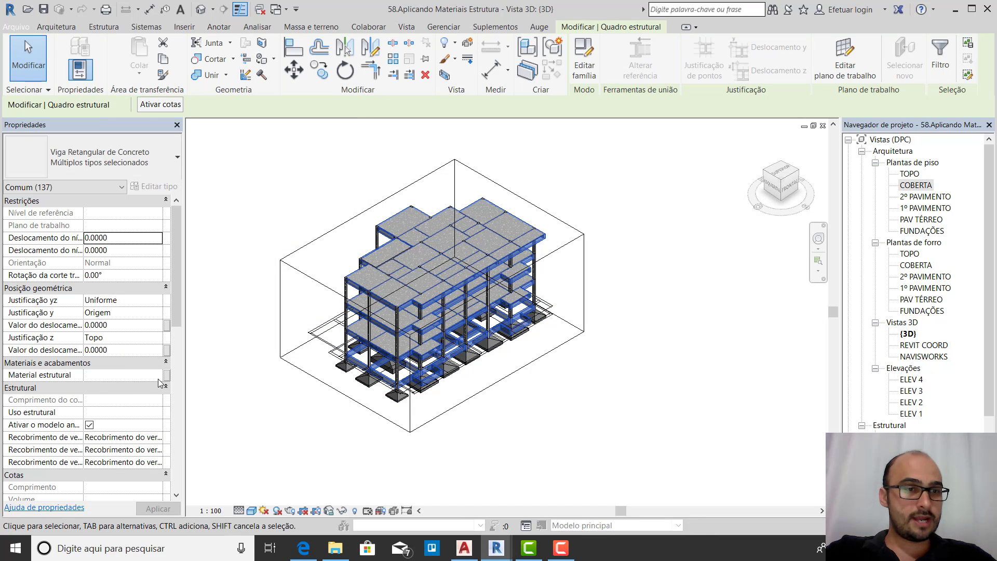
Assign Concreto - VIGA as the structural material of all selected beams and clear the selection
{"action": "left_click", "coordinate": [159, 375]}
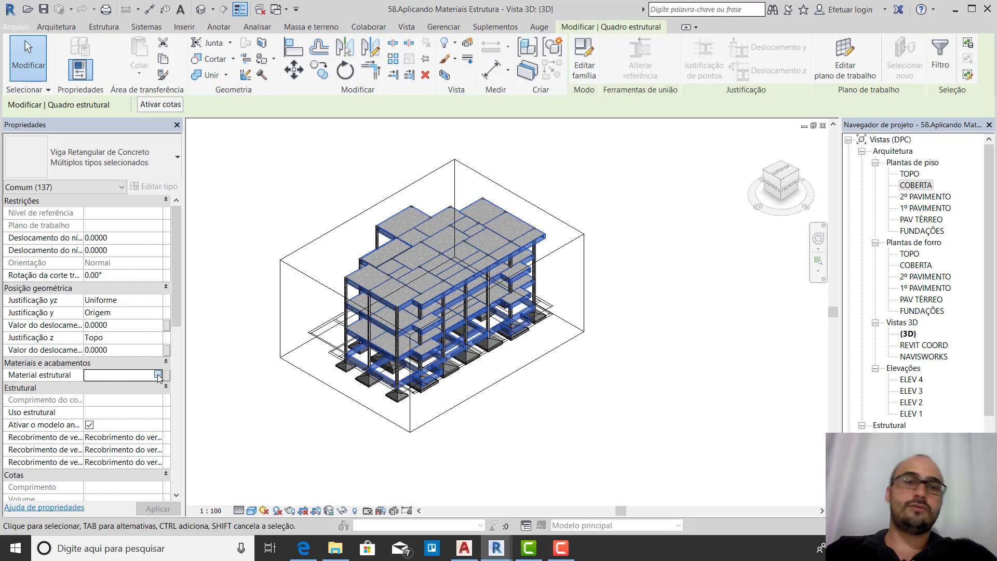
{"action": "left_click", "coordinate": [157, 374]}
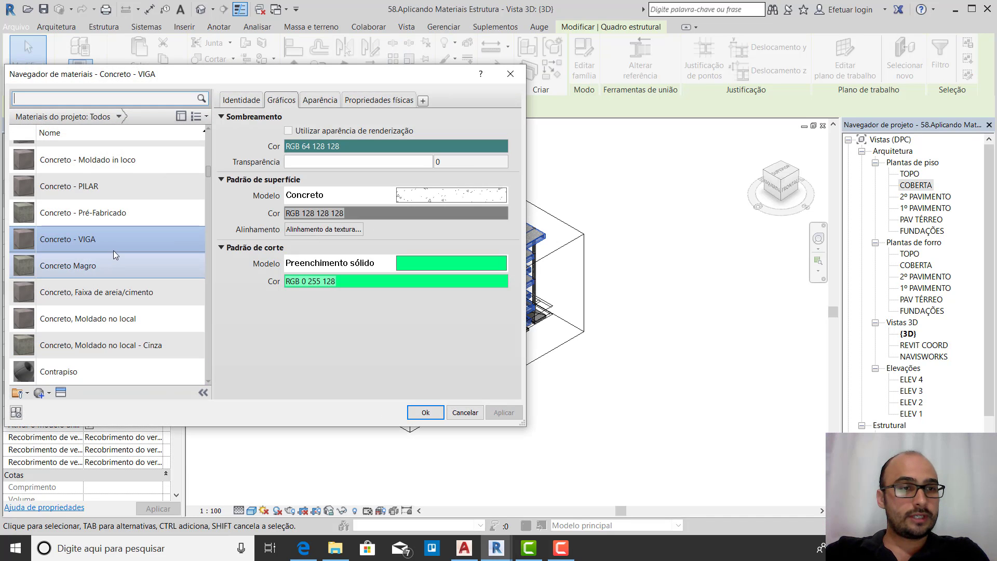
{"action": "double_click", "coordinate": [108, 241]}
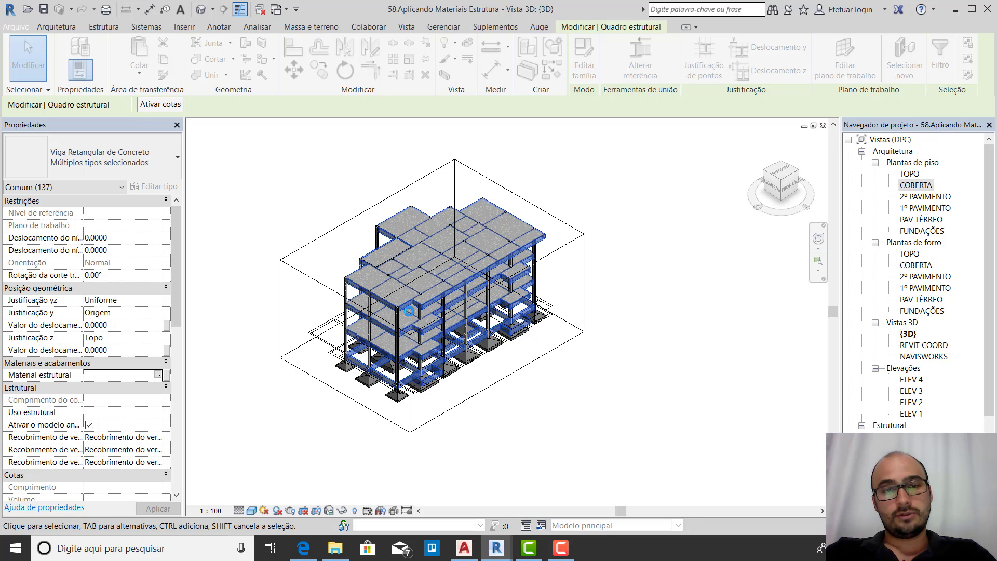
{"action": "left_click", "coordinate": [294, 406]}
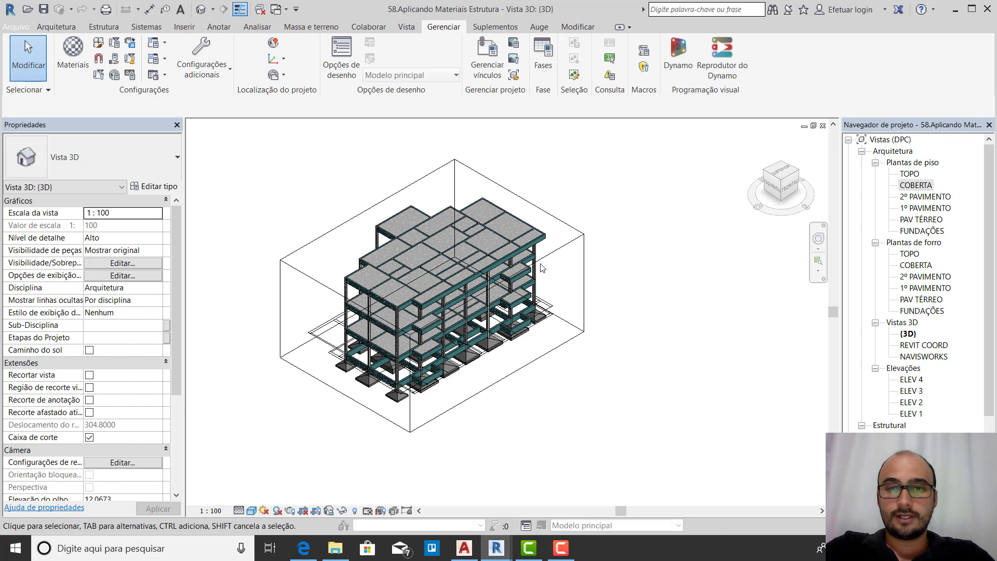
Reselect all the building's beams by filtering a full selection to the Caibro, Outro and Viga mestre structural framing categories
{"action": "left_click_drag", "start_coordinate": [271, 173], "coordinate": [625, 457]}
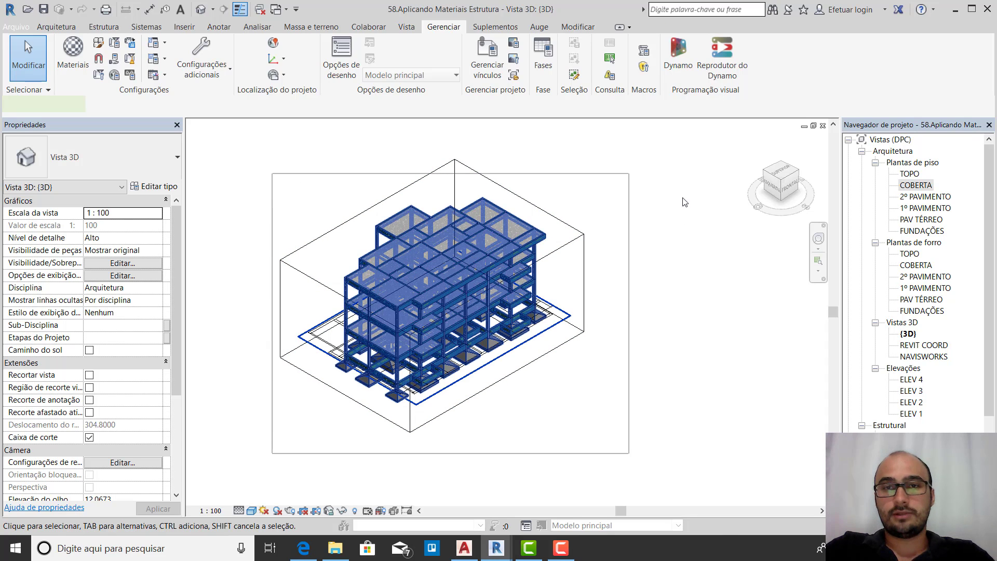
{"action": "left_click", "coordinate": [582, 57]}
{"action": "left_click", "coordinate": [316, 174]}
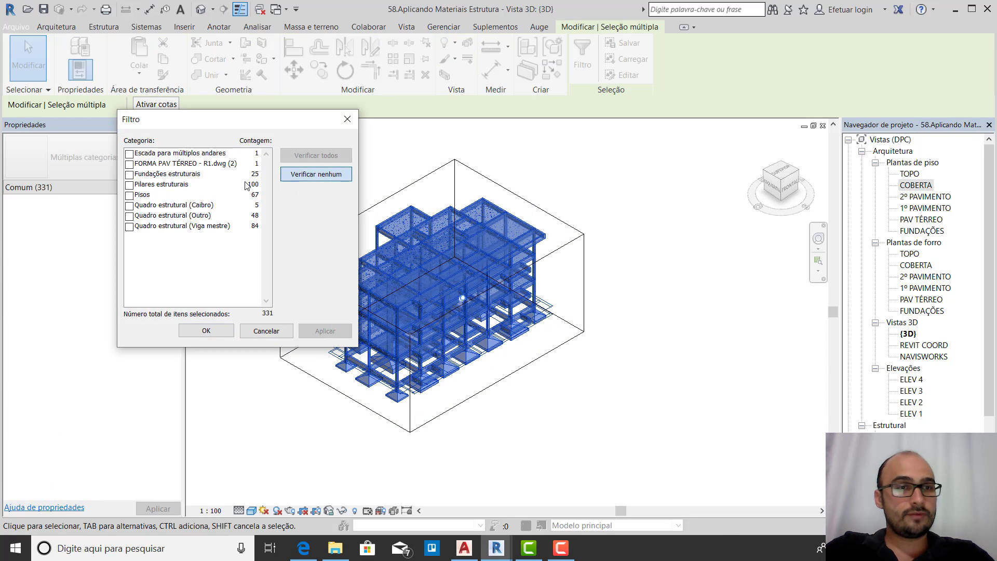
{"action": "left_click", "coordinate": [130, 205]}
{"action": "left_click", "coordinate": [129, 216]}
{"action": "left_click", "coordinate": [129, 226]}
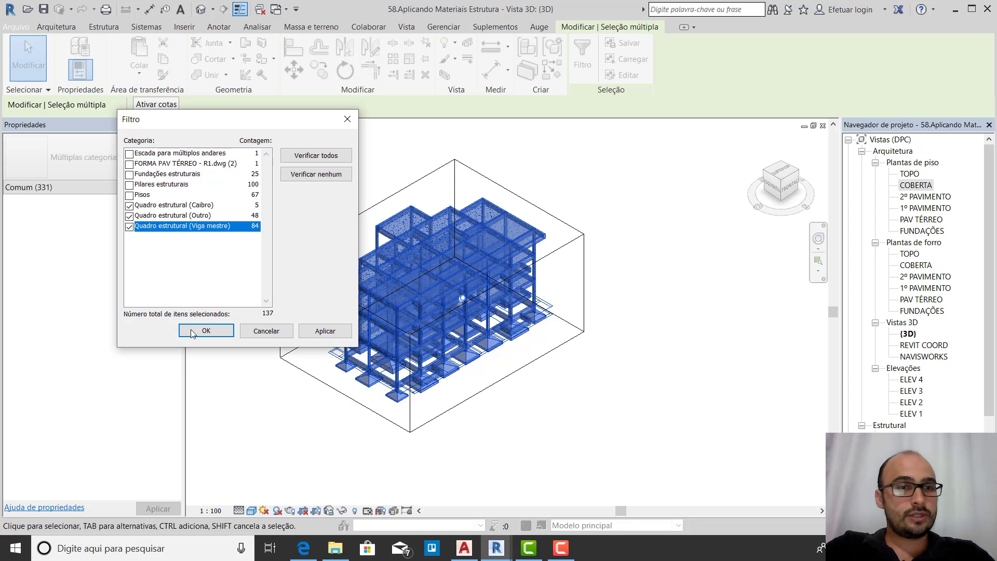
{"action": "left_click", "coordinate": [206, 331]}
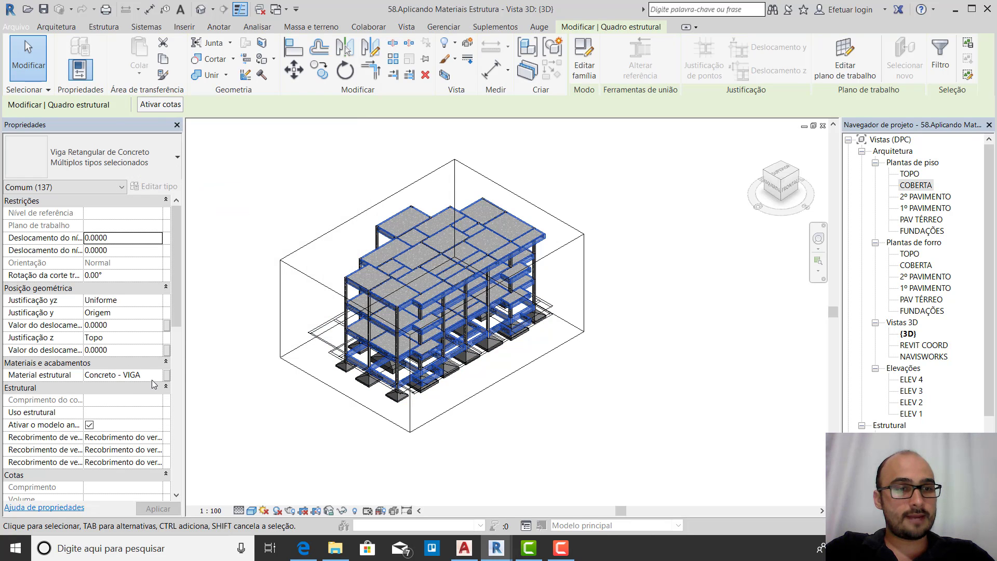
Edit the beams' Concreto - VIGA material, setting its cut pattern colour to RGB 0 128 128 and its shading colour to RGB 128 128 128
{"action": "left_click", "coordinate": [157, 375]}
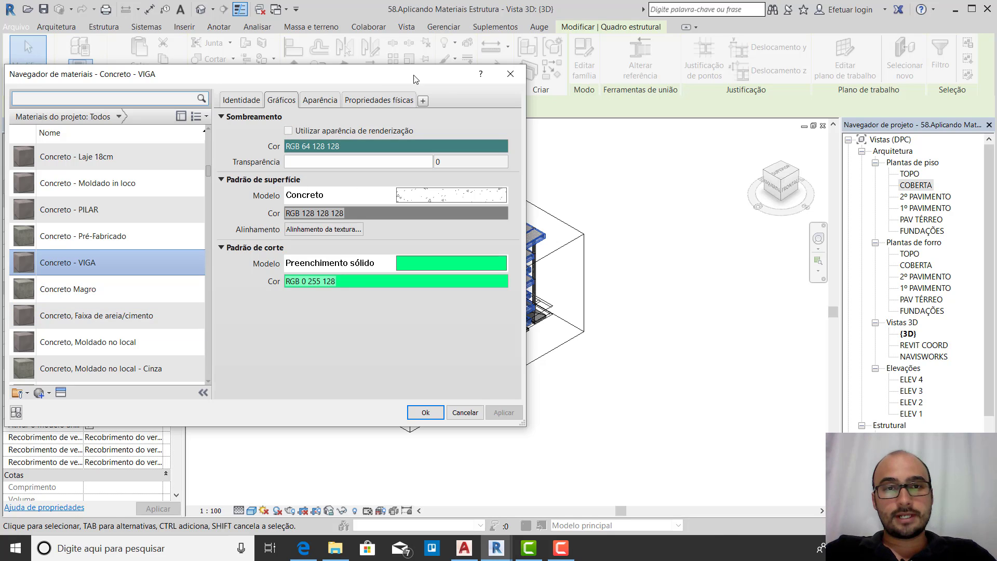
{"action": "left_click_drag", "start_coordinate": [414, 75], "coordinate": [827, 152]}
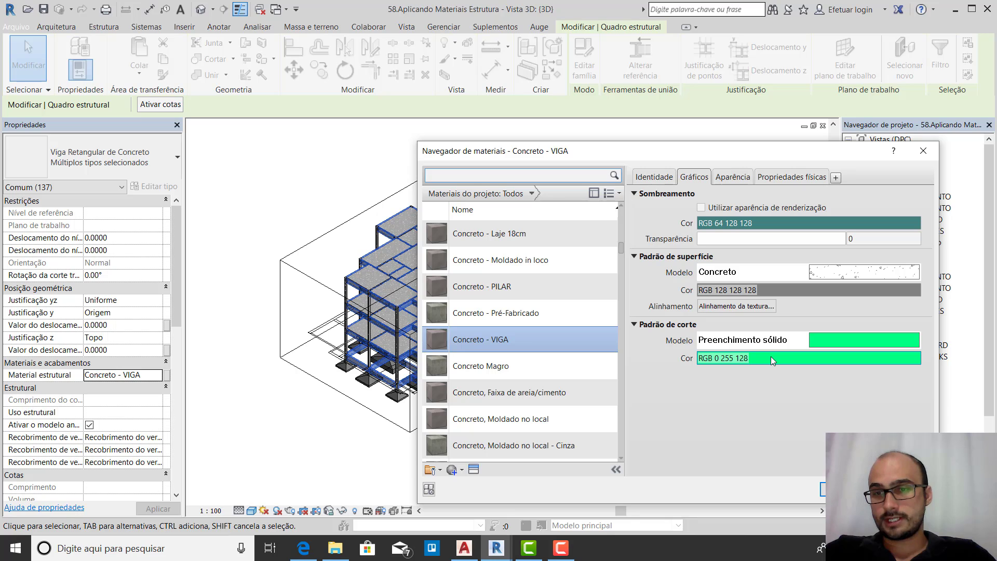
{"action": "left_click", "coordinate": [744, 359]}
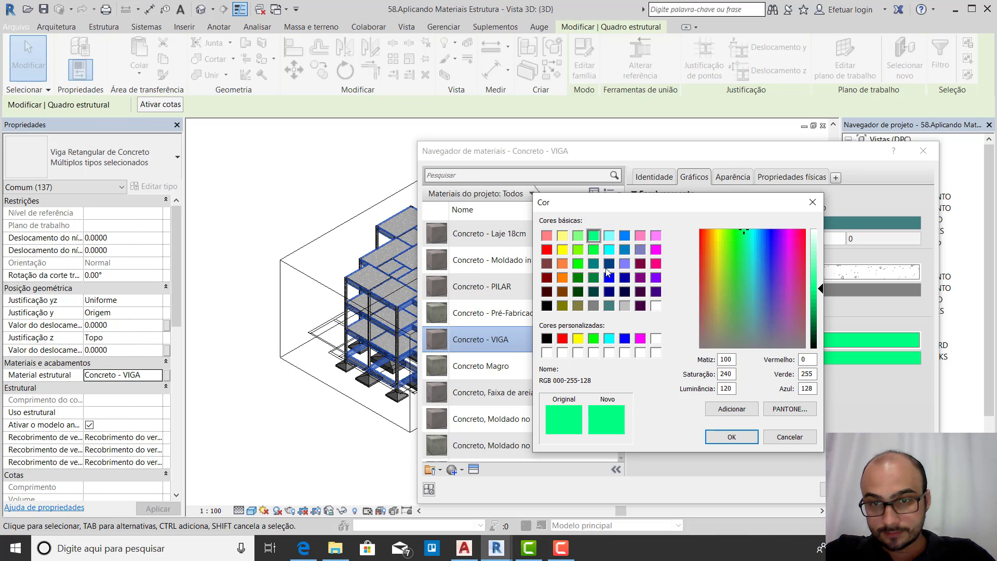
{"action": "left_click", "coordinate": [593, 264]}
{"action": "left_click", "coordinate": [732, 437]}
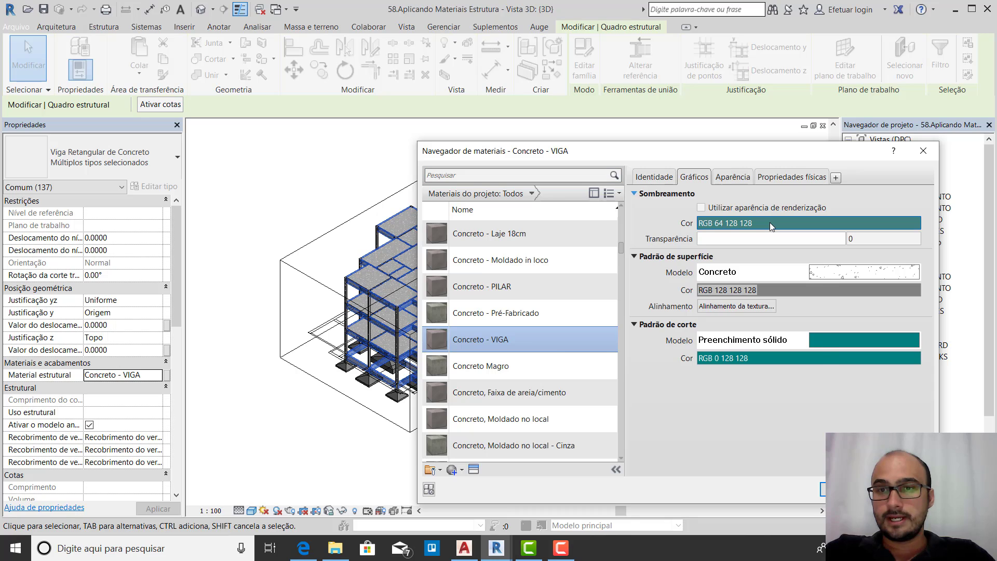
{"action": "left_click", "coordinate": [770, 222]}
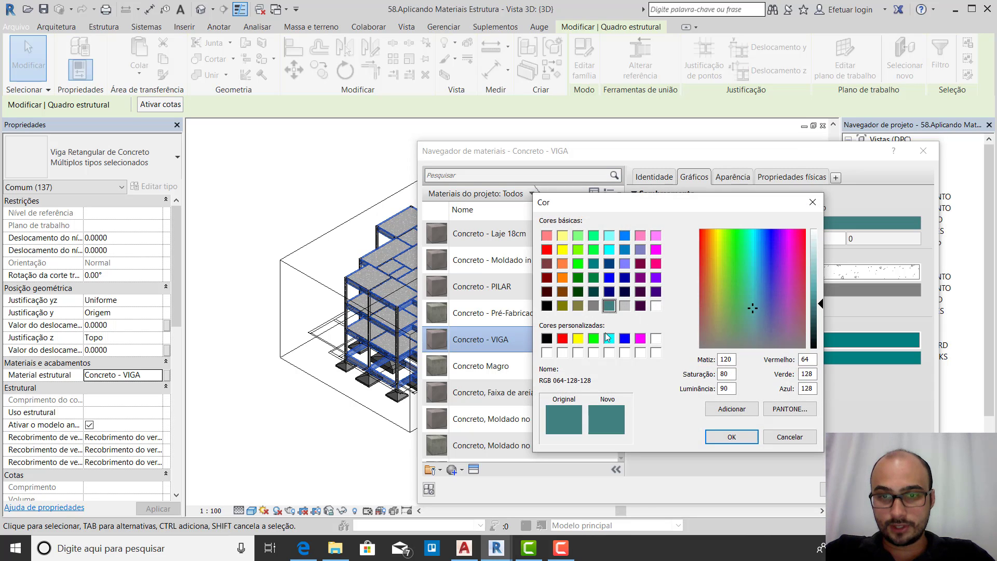
{"action": "left_click", "coordinate": [594, 307]}
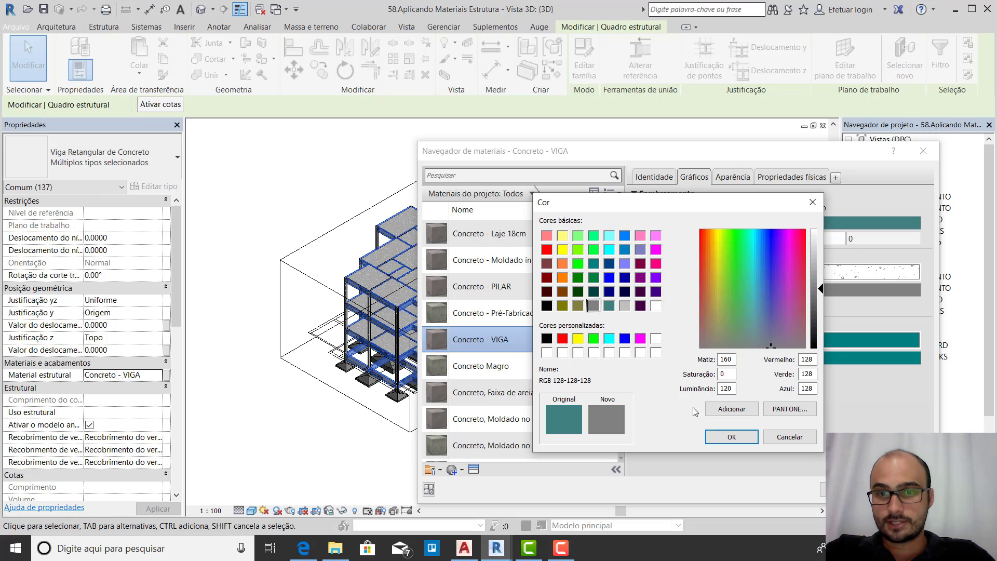
{"action": "left_click", "coordinate": [731, 437]}
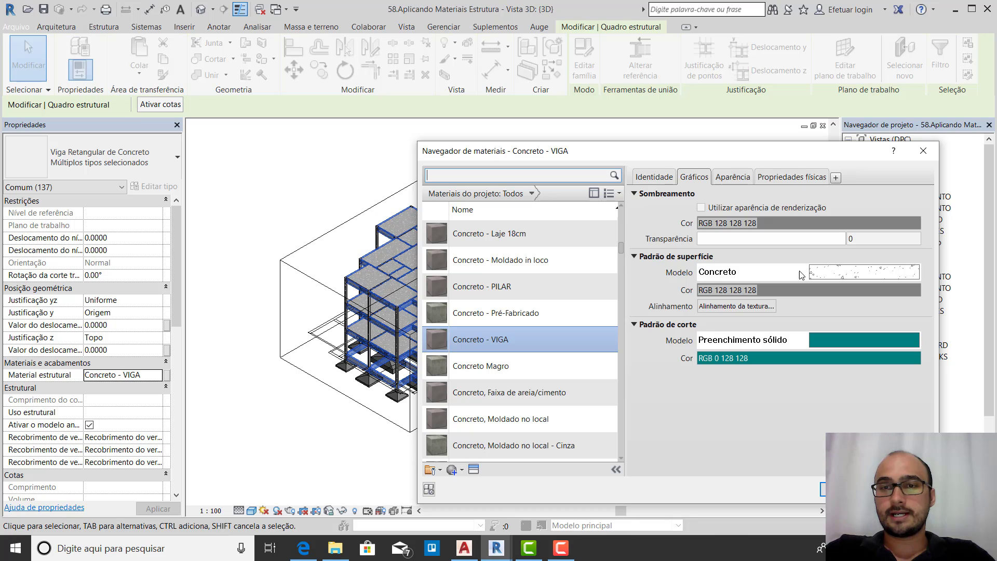
Check the appearance colour of Concreto - VIGA without replacing it, accept the material edits and clear the beam selection
{"action": "left_click", "coordinate": [742, 180]}
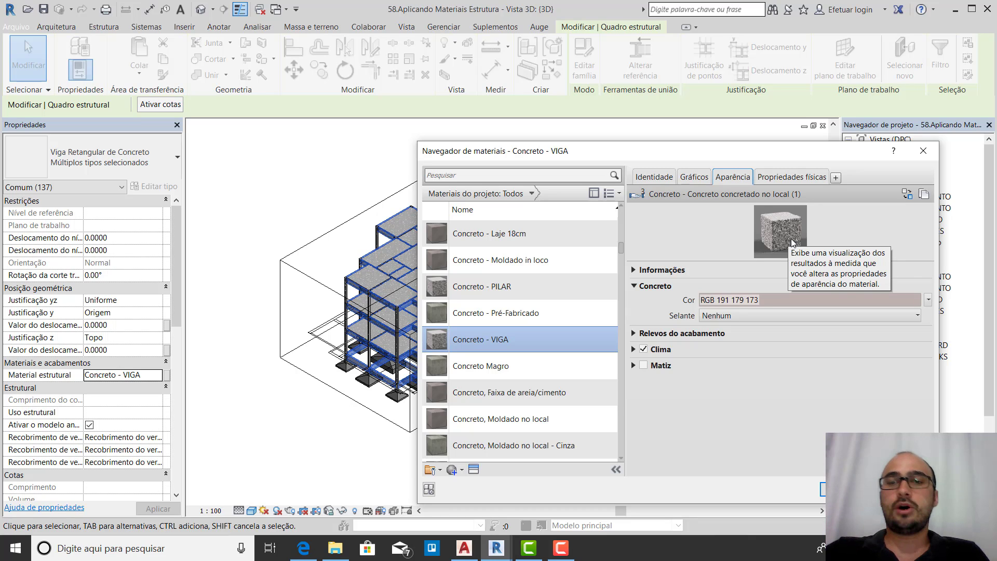
{"action": "left_click", "coordinate": [815, 299]}
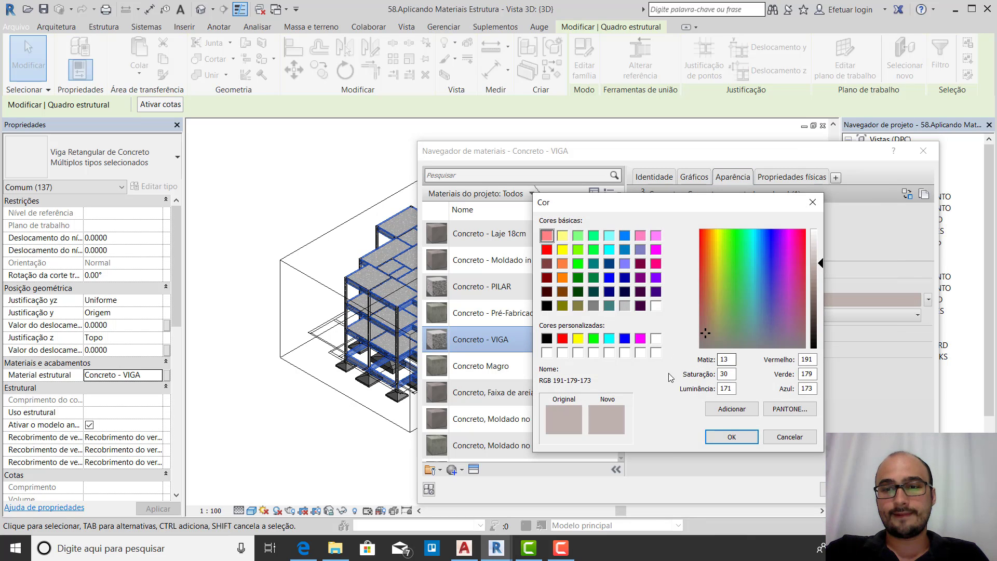
{"action": "left_click", "coordinate": [732, 408]}
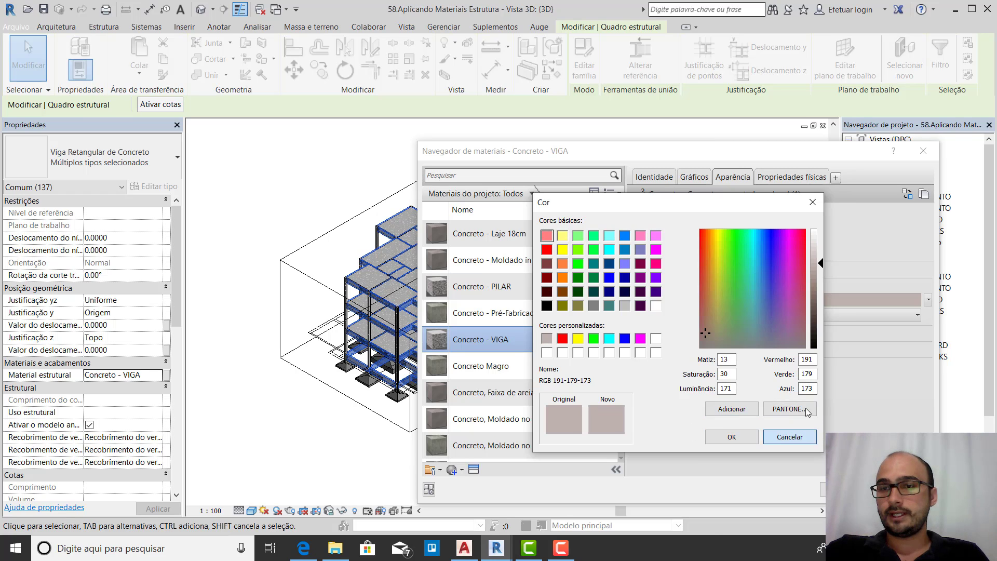
{"action": "left_click", "coordinate": [814, 438]}
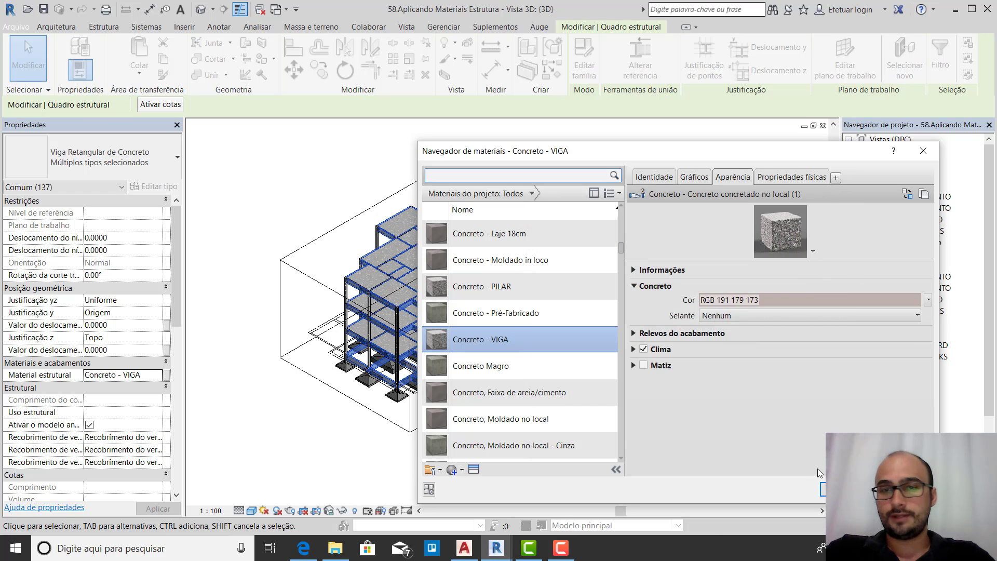
{"action": "left_click", "coordinate": [837, 489]}
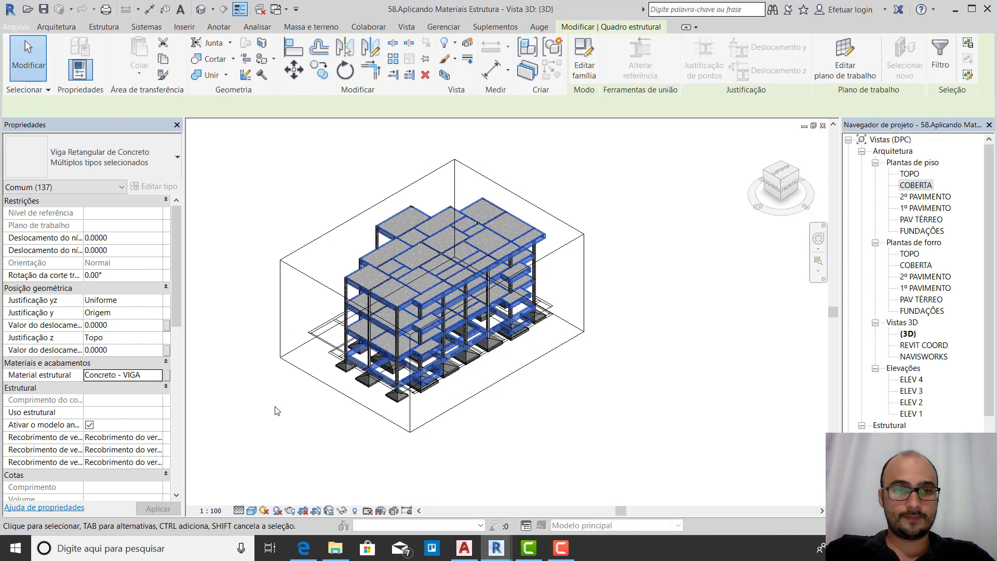
{"action": "left_click", "coordinate": [276, 411]}
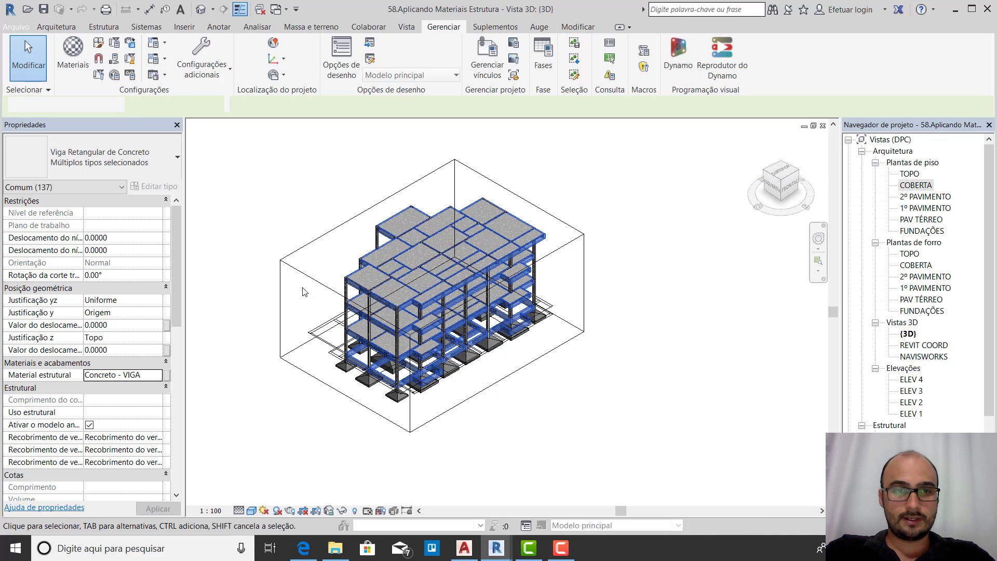
Pull the section box face at the building's short end inward to cut through the slabs and beams
{"action": "scroll", "coordinate": [313, 286], "scroll_direction": "up", "scroll_amount": 3}
{"action": "scroll", "coordinate": [407, 295], "scroll_direction": "up", "scroll_amount": 4}
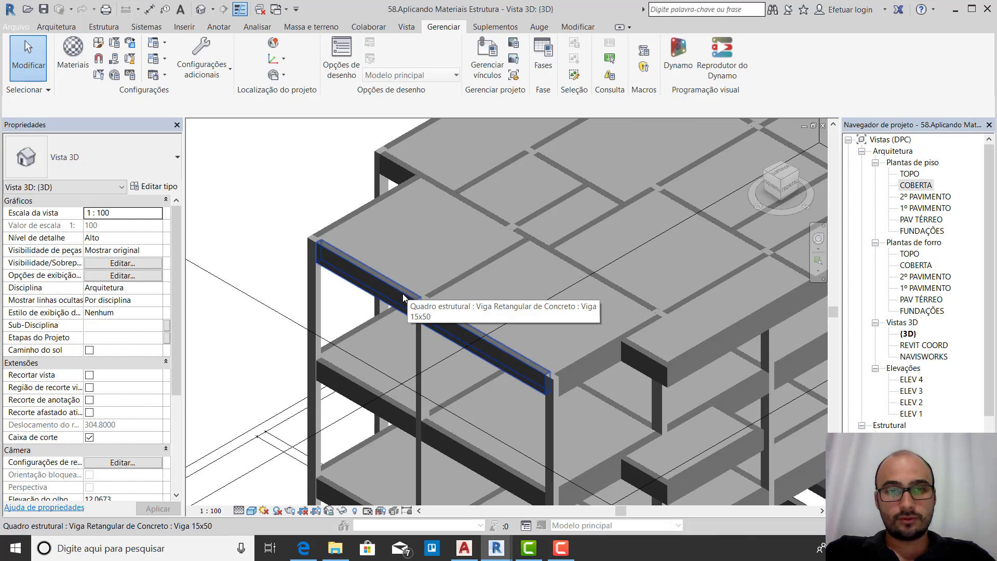
{"action": "scroll", "coordinate": [380, 272], "scroll_direction": "down", "scroll_amount": 5}
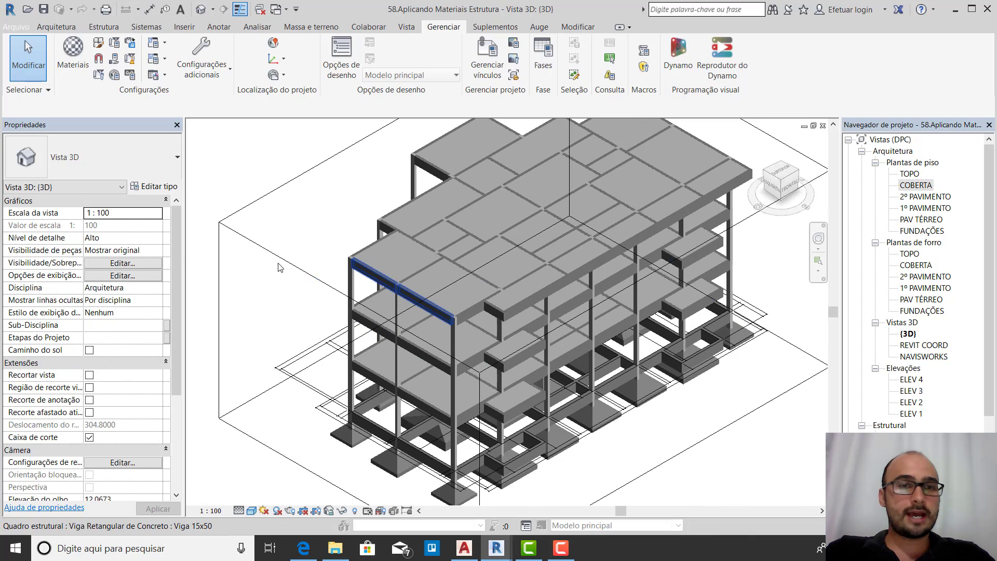
{"action": "left_click", "coordinate": [244, 236]}
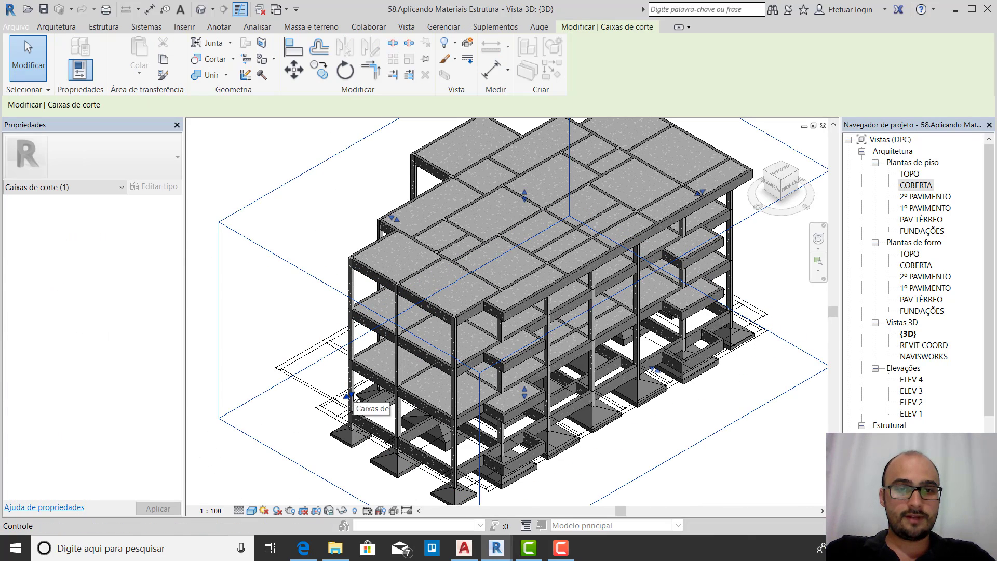
{"action": "left_click_drag", "start_coordinate": [348, 395], "coordinate": [426, 372]}
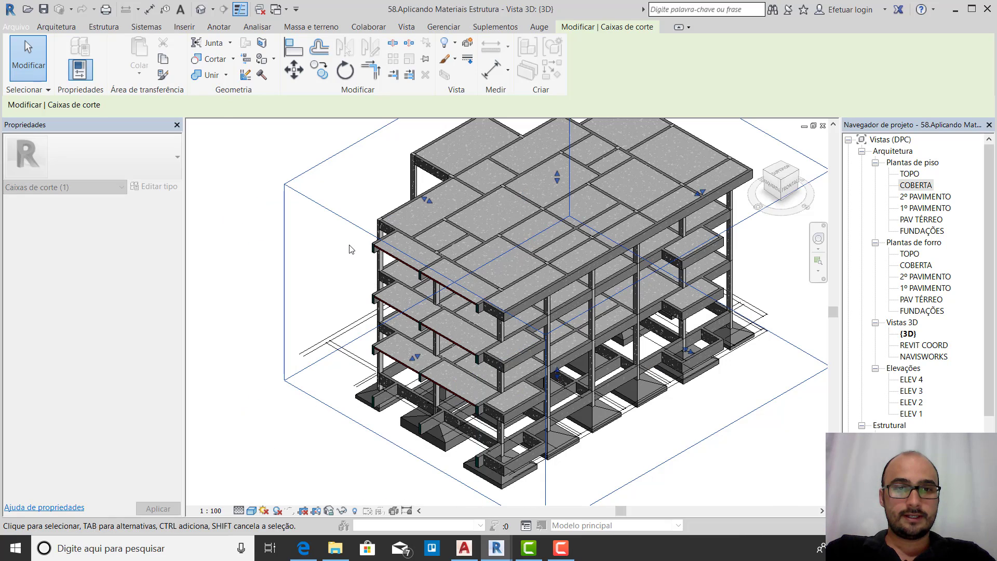
Examine the cut faces of the slab and beams at the building's short end and clear the section box selection
{"action": "scroll", "coordinate": [414, 273], "scroll_direction": "up", "scroll_amount": 6}
{"action": "scroll", "coordinate": [414, 273], "scroll_direction": "down", "scroll_amount": 6}
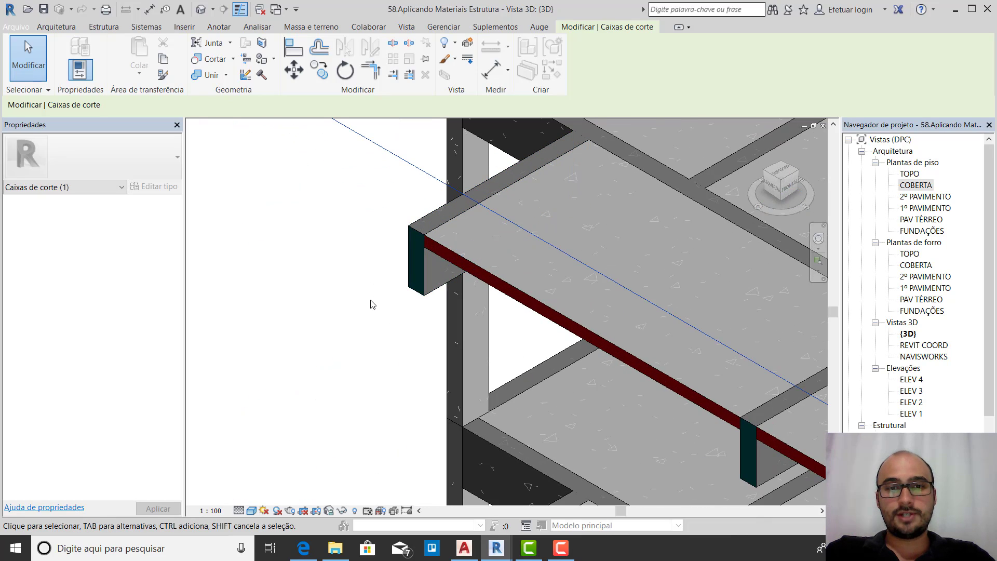
{"action": "scroll", "coordinate": [335, 309], "scroll_direction": "down", "scroll_amount": 5}
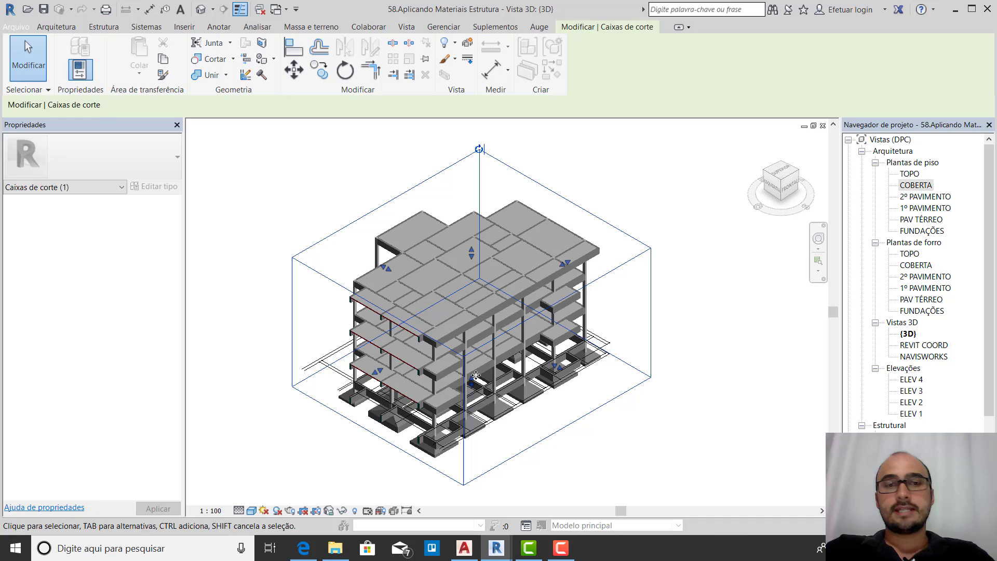
{"action": "left_click", "coordinate": [655, 455]}
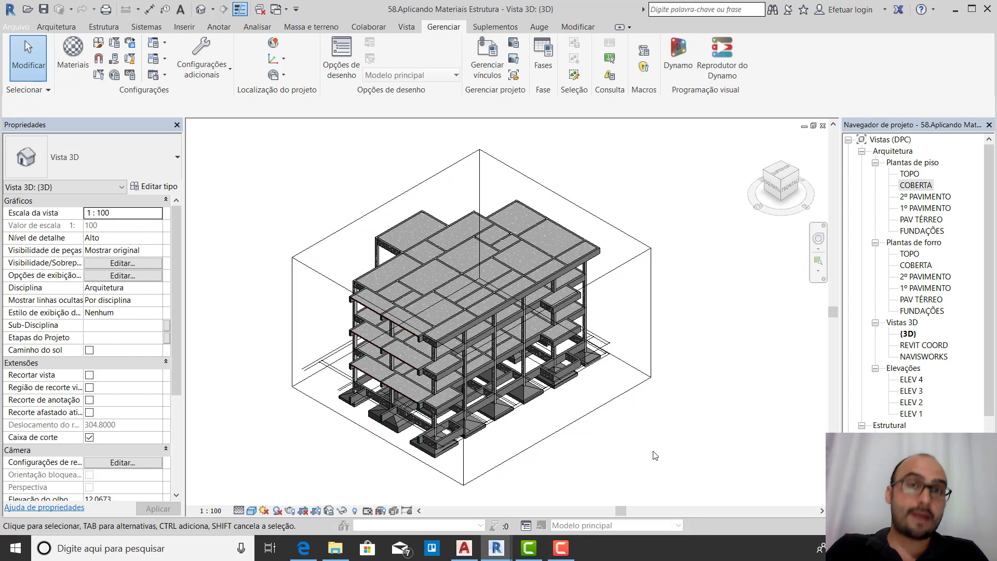
Assign the Concreto - PILAR material as structural material of the corner column's type PILAR 15X25, searching the material library for concreto
{"action": "scroll", "coordinate": [426, 290], "scroll_direction": "up", "scroll_amount": 4}
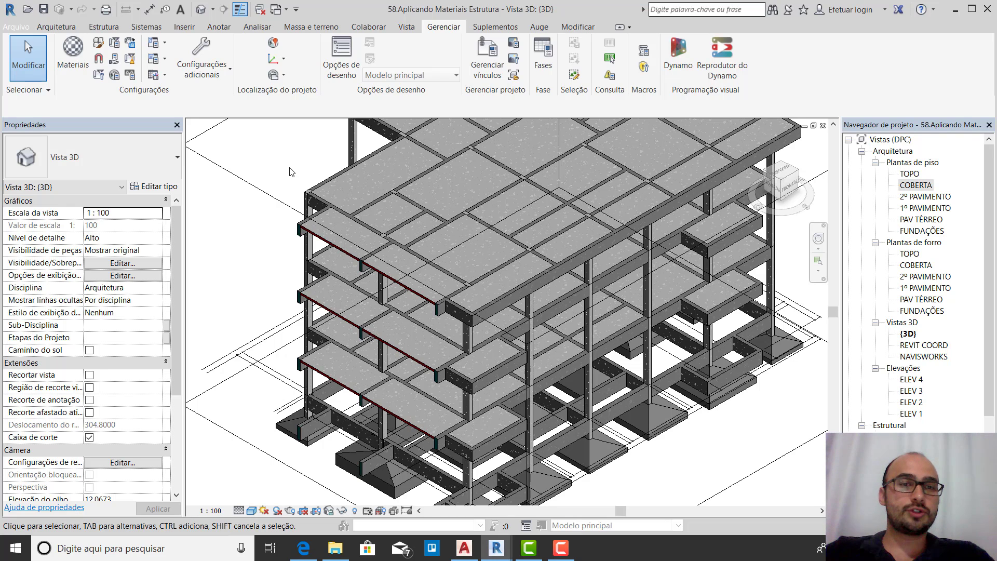
{"action": "left_click", "coordinate": [306, 250]}
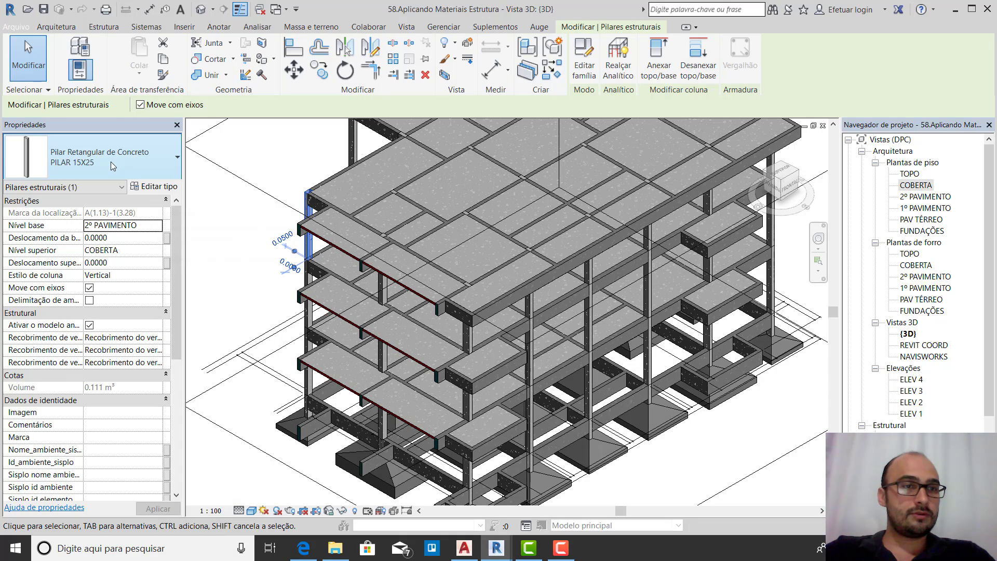
{"action": "scroll", "coordinate": [129, 293], "scroll_direction": "down", "scroll_amount": 5}
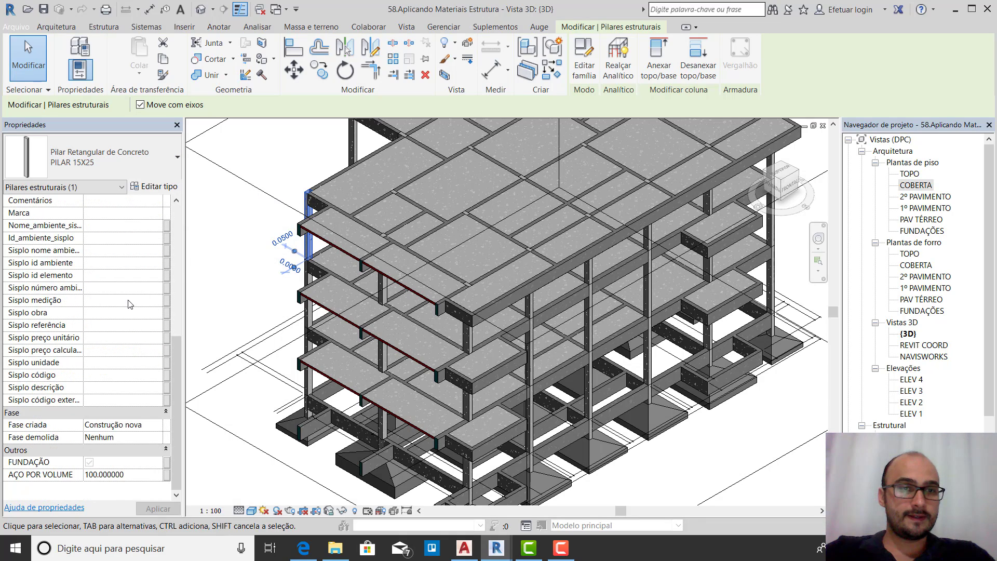
{"action": "scroll", "coordinate": [150, 218], "scroll_direction": "up", "scroll_amount": 5}
{"action": "left_click", "coordinate": [156, 187]}
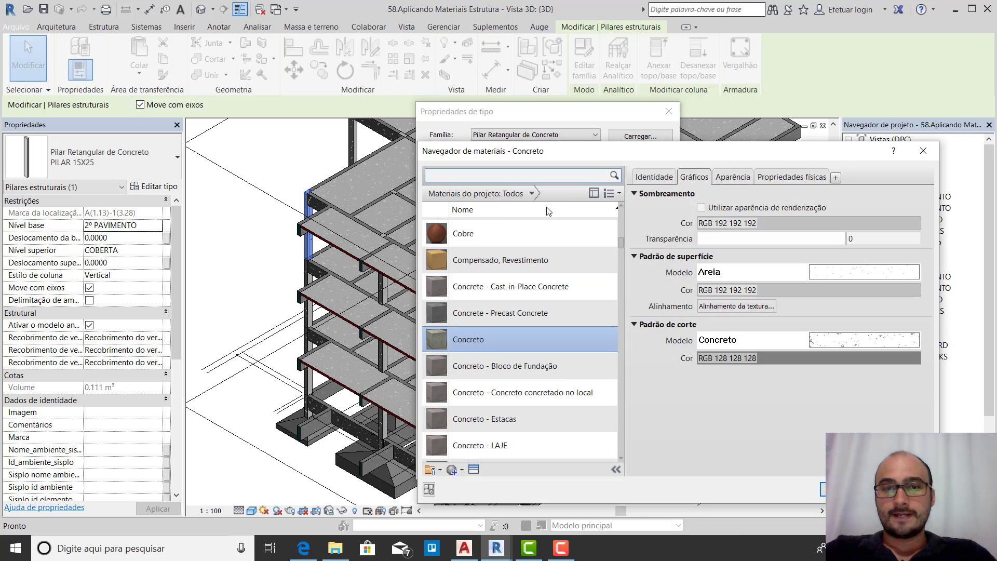
{"action": "type", "text": "concreto"}
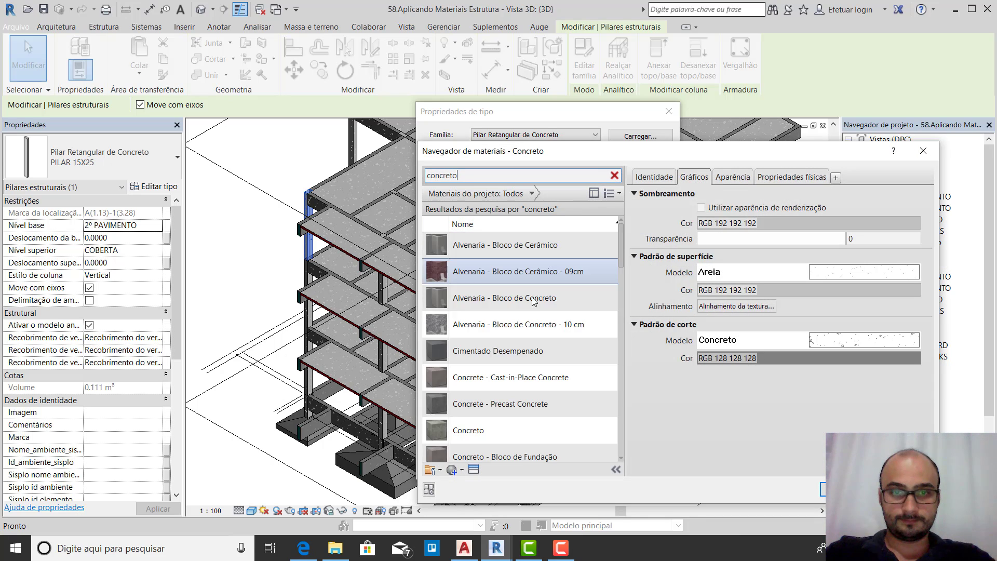
{"action": "scroll", "coordinate": [533, 307], "scroll_direction": "down", "scroll_amount": 3}
{"action": "scroll", "coordinate": [535, 314], "scroll_direction": "down", "scroll_amount": 3}
{"action": "scroll", "coordinate": [538, 366], "scroll_direction": "up", "scroll_amount": 5}
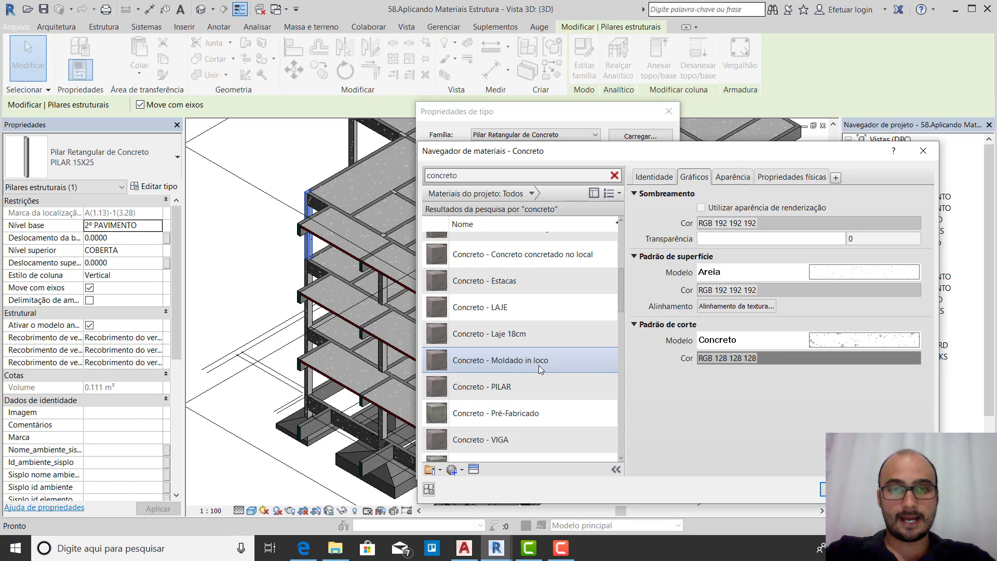
{"action": "left_click", "coordinate": [535, 386]}
{"action": "key", "text": "Return"}
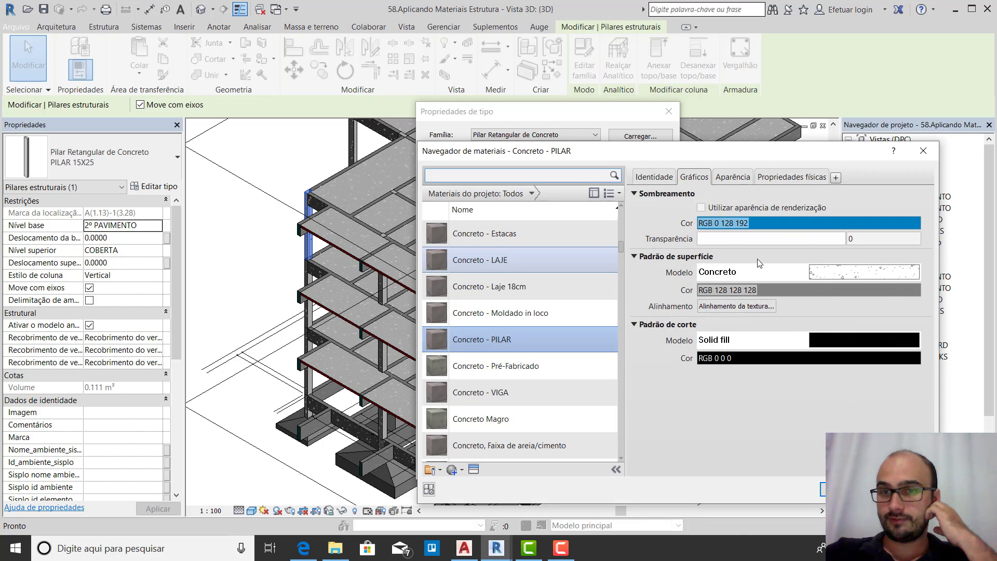
Set the surface pattern colour of Concreto - PILAR to RGB 0 64 128
{"action": "left_click_drag", "start_coordinate": [682, 158], "coordinate": [514, 141]}
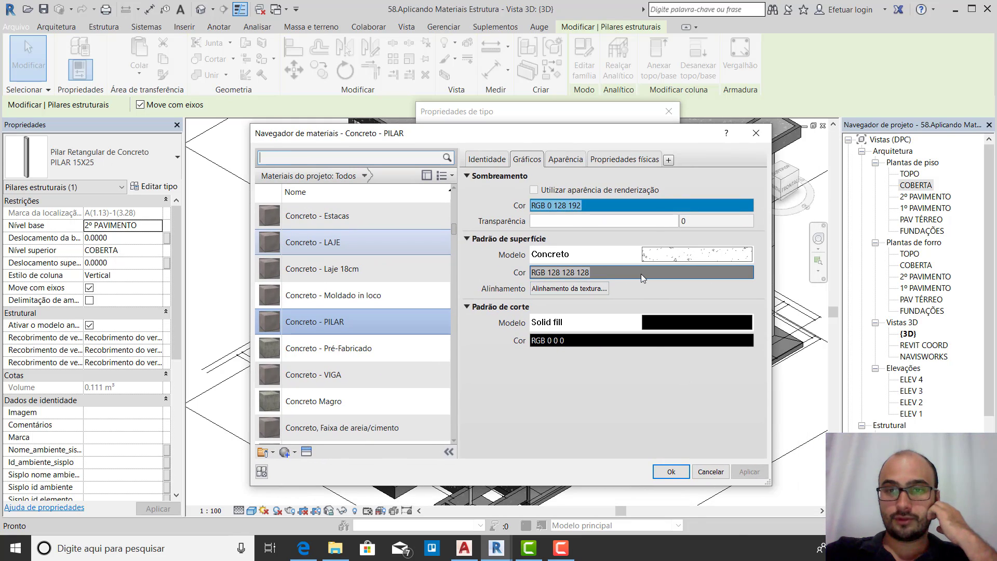
{"action": "left_click", "coordinate": [640, 273]}
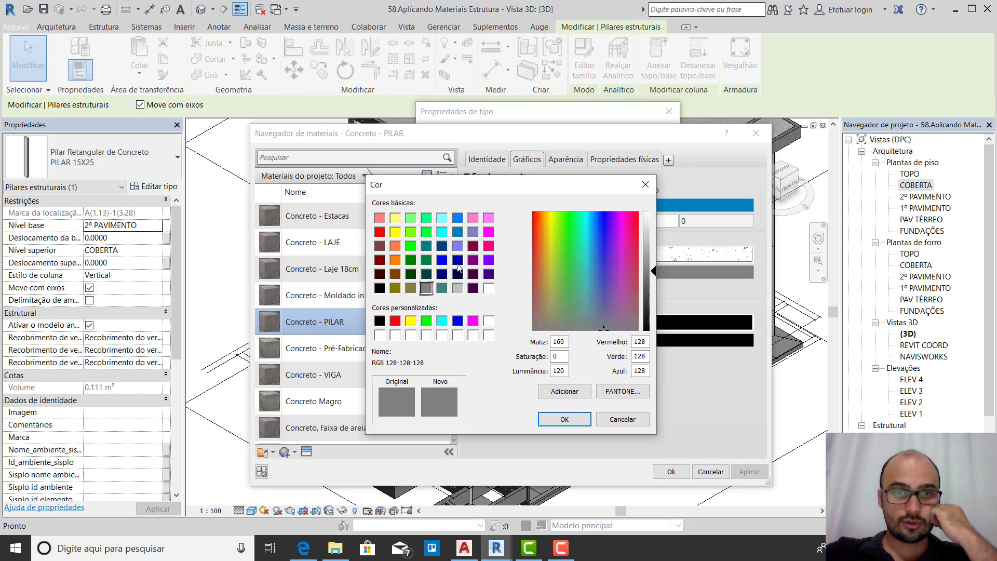
{"action": "left_click", "coordinate": [441, 246]}
{"action": "left_click", "coordinate": [564, 419]}
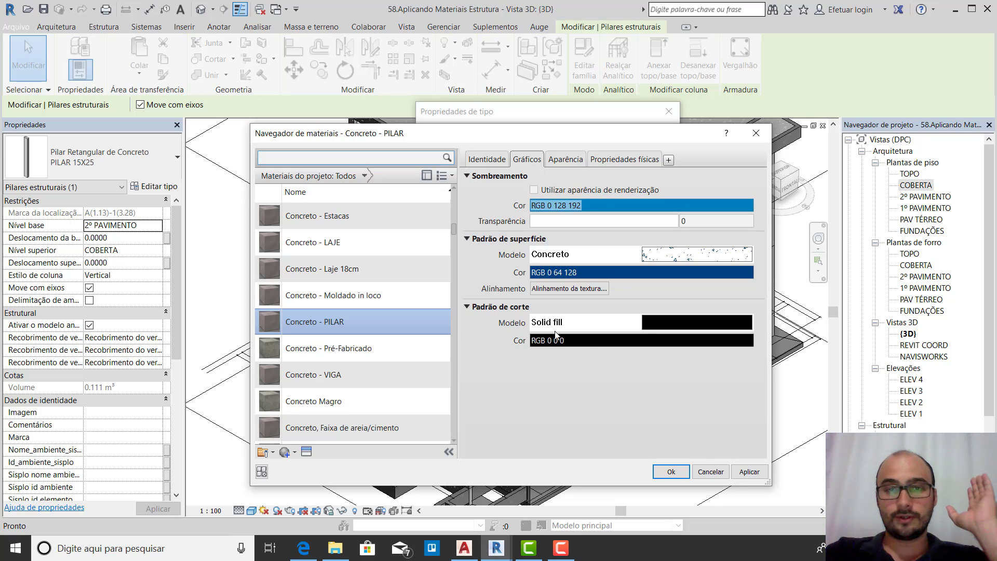
Set the solid cut pattern colour of Concreto - PILAR to RGB 0 64 128, accept the material and type changes and clear the selection
{"action": "left_click", "coordinate": [664, 327]}
{"action": "left_click", "coordinate": [502, 412]}
{"action": "left_click", "coordinate": [695, 340]}
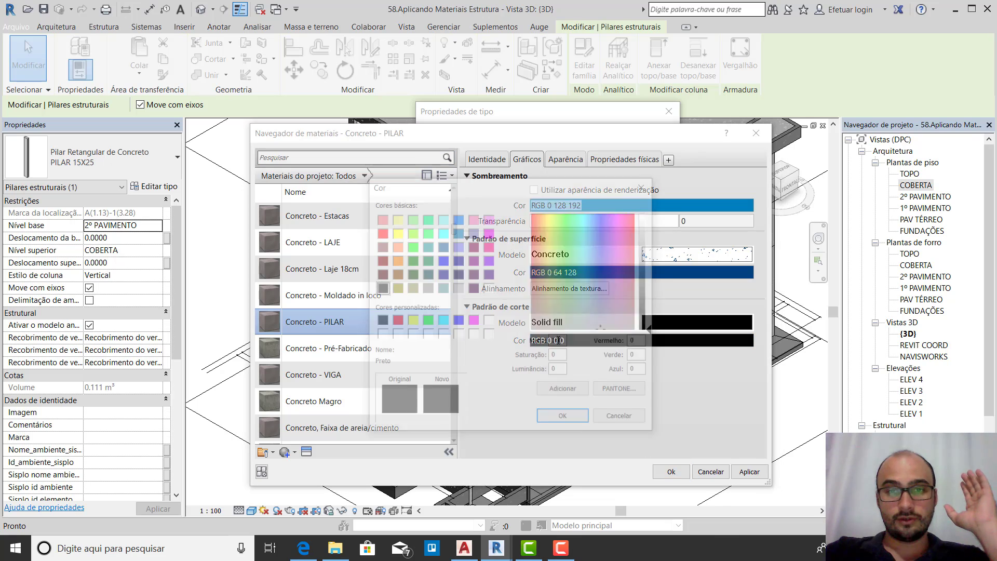
{"action": "left_click", "coordinate": [441, 246]}
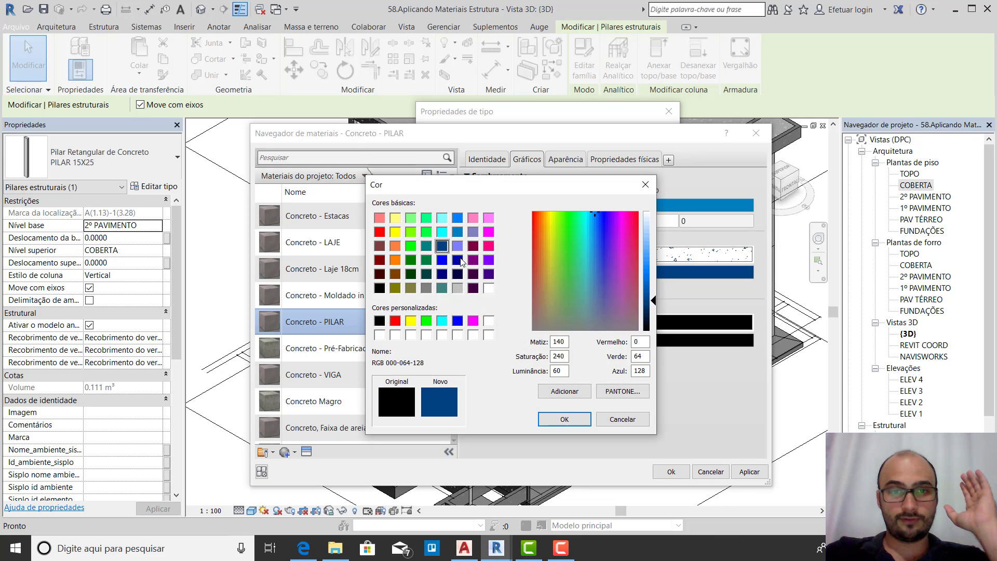
{"action": "left_click", "coordinate": [563, 418]}
{"action": "left_click", "coordinate": [671, 471]}
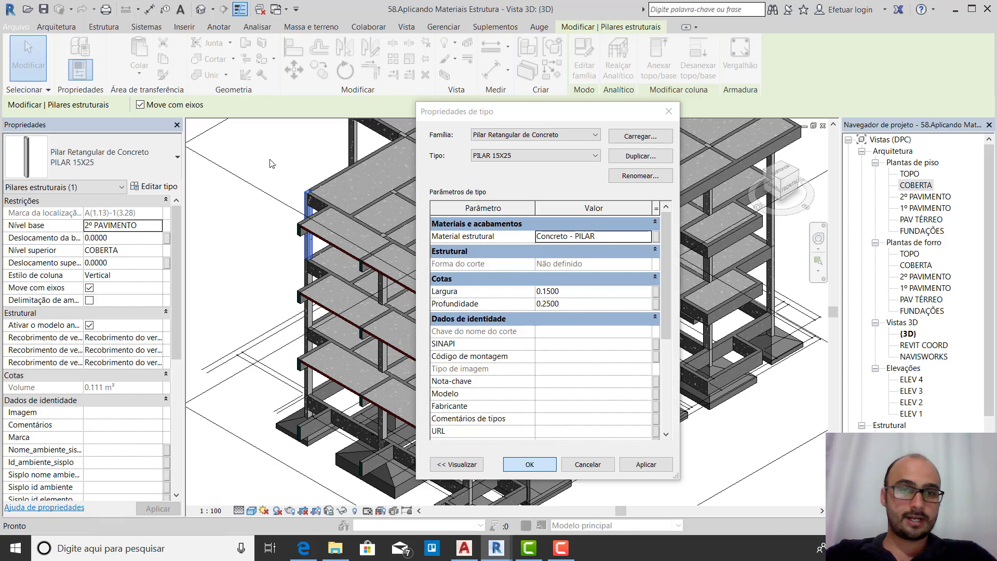
{"action": "left_click", "coordinate": [279, 180]}
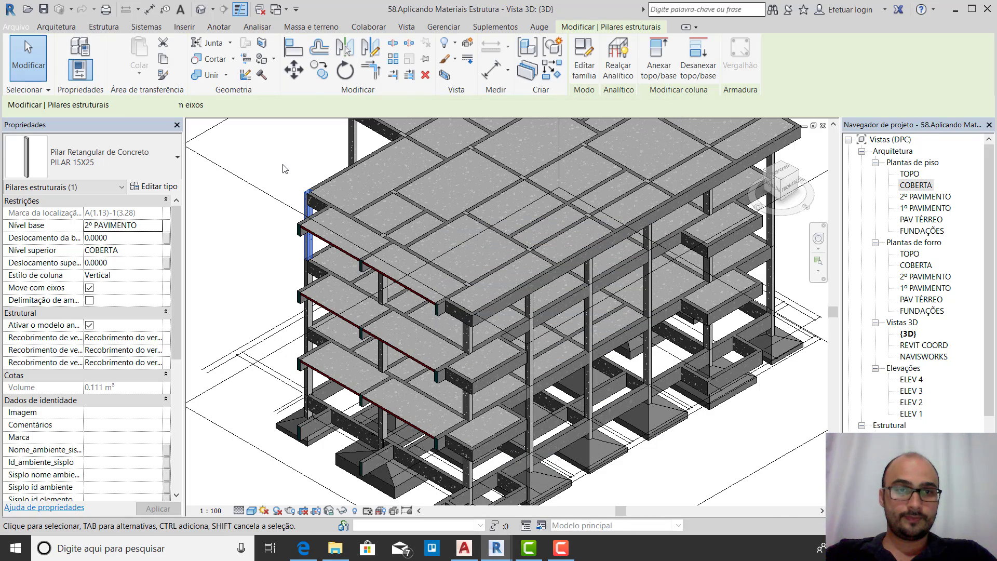
Examine the PILAR 15X25 columns up close, then display the model in the Realista visual style to check the concrete rendering
{"action": "scroll", "coordinate": [555, 348], "scroll_direction": "up", "scroll_amount": 5}
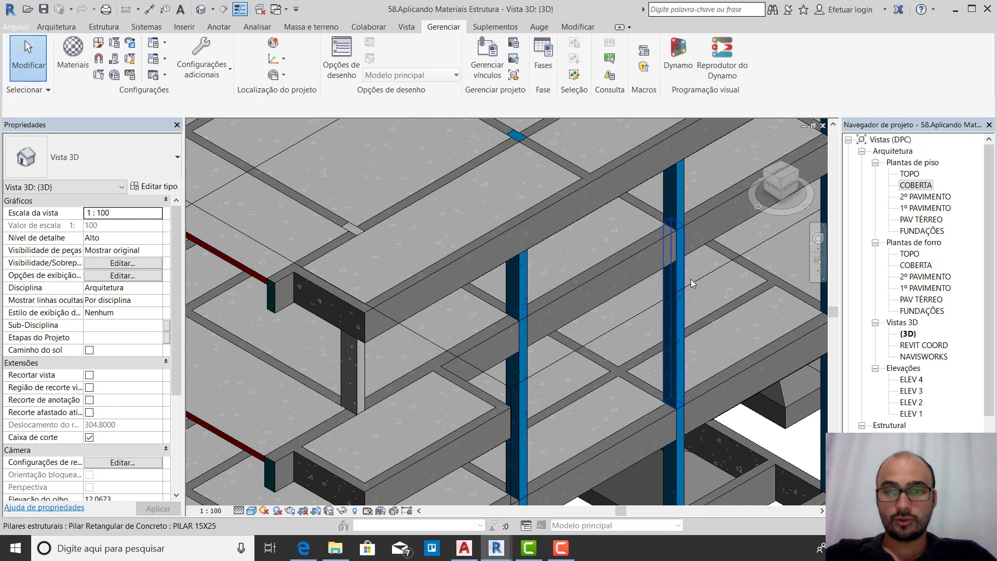
{"action": "scroll", "coordinate": [507, 278], "scroll_direction": "up", "scroll_amount": 3}
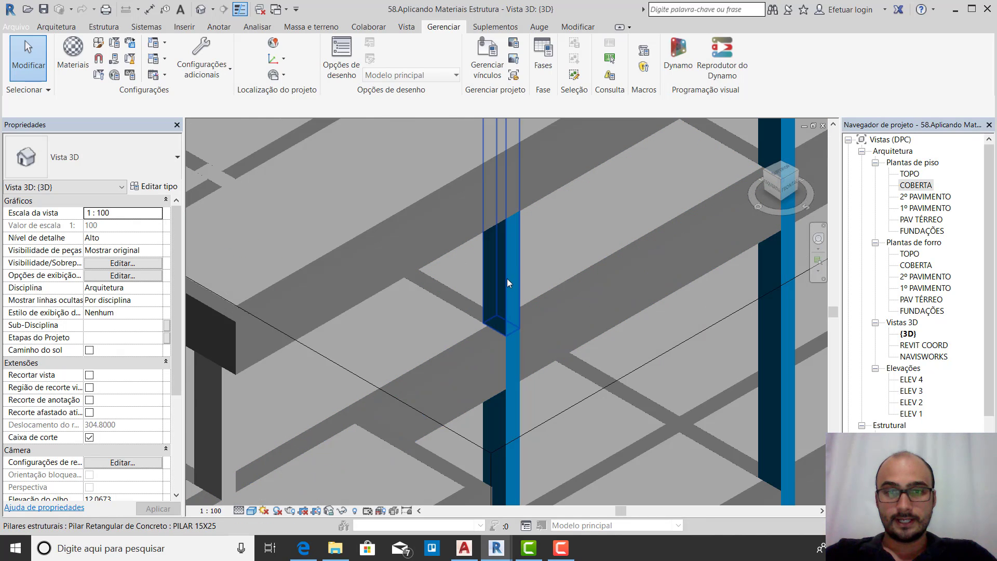
{"action": "left_click", "coordinate": [252, 510]}
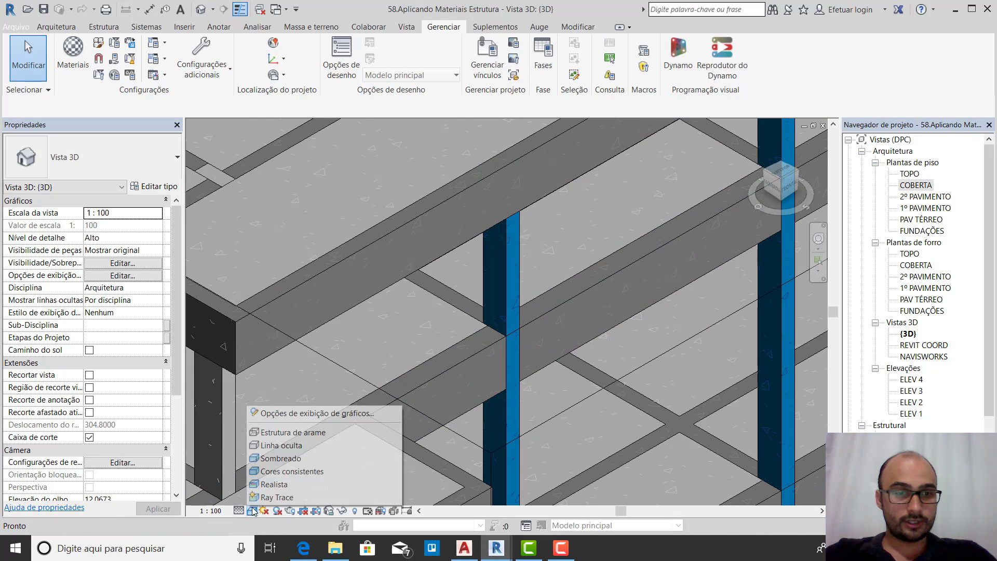
{"action": "left_click", "coordinate": [275, 484]}
{"action": "scroll", "coordinate": [520, 298], "scroll_direction": "down", "scroll_amount": 5}
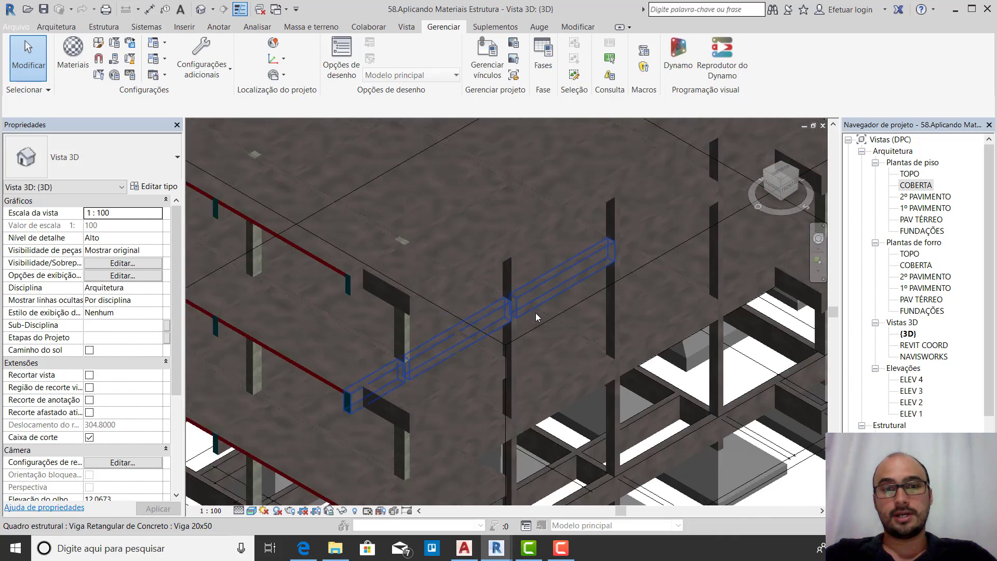
{"action": "scroll", "coordinate": [535, 313], "scroll_direction": "down", "scroll_amount": 4}
{"action": "scroll", "coordinate": [561, 414], "scroll_direction": "up", "scroll_amount": 3}
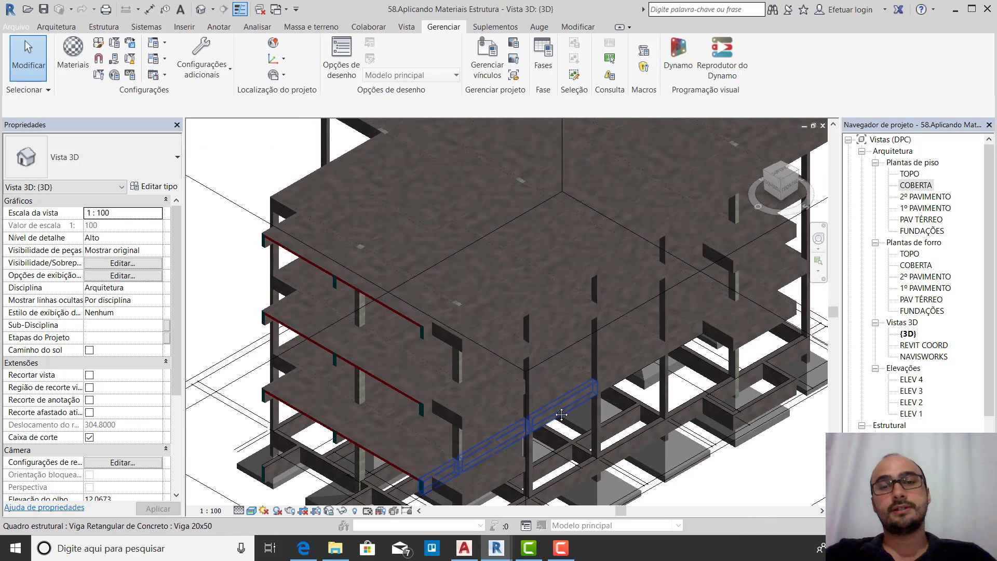
{"action": "left_click", "coordinate": [252, 511]}
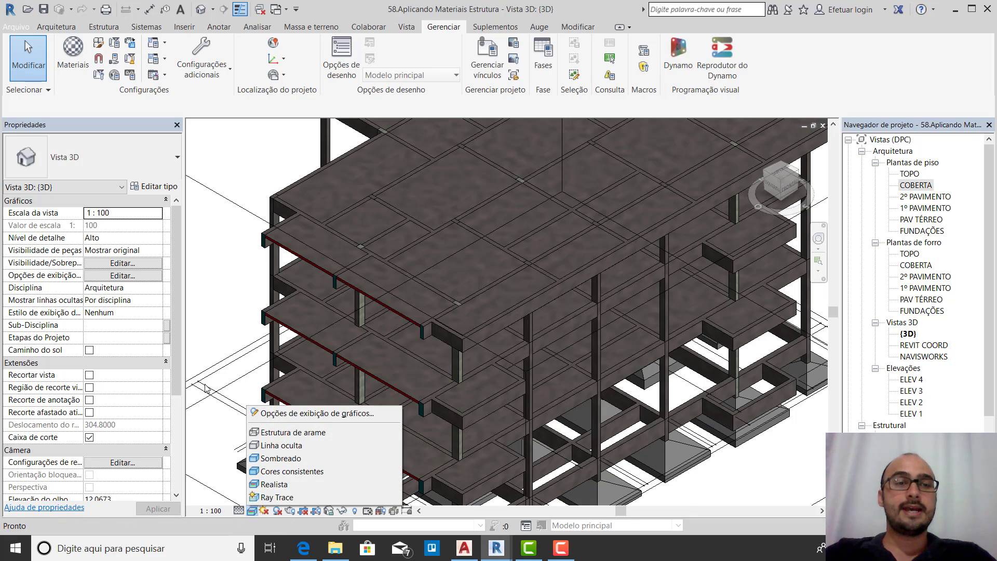
{"action": "left_click", "coordinate": [227, 296]}
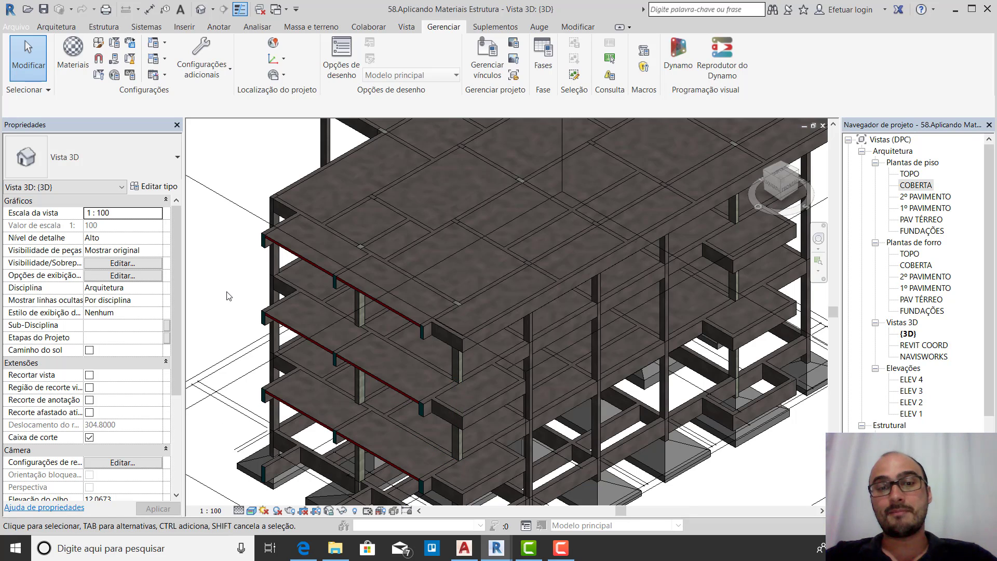
Lower the section box's top face to cut through the upper-storey columns and examine their cut faces
{"action": "scroll", "coordinate": [218, 262], "scroll_direction": "down", "scroll_amount": 2}
{"action": "middle_click_drag", "start_coordinate": [340, 263], "coordinate": [461, 332]}
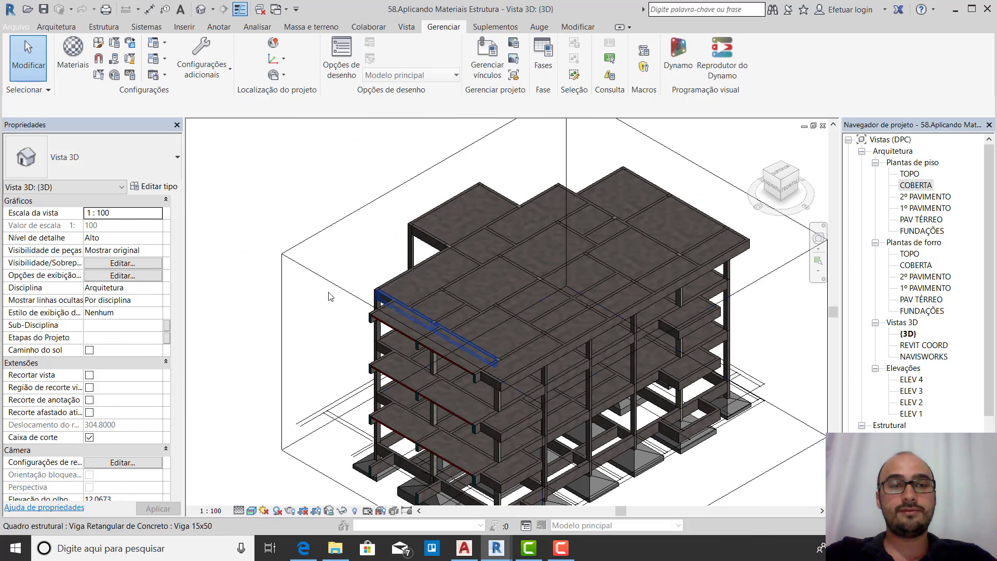
{"action": "left_click", "coordinate": [323, 280]}
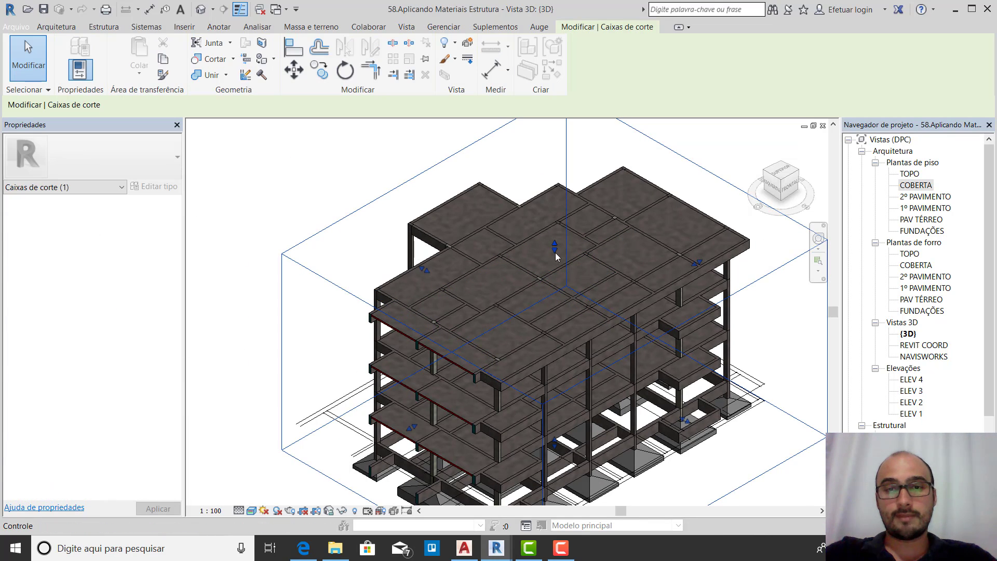
{"action": "left_click_drag", "start_coordinate": [555, 253], "coordinate": [554, 285]}
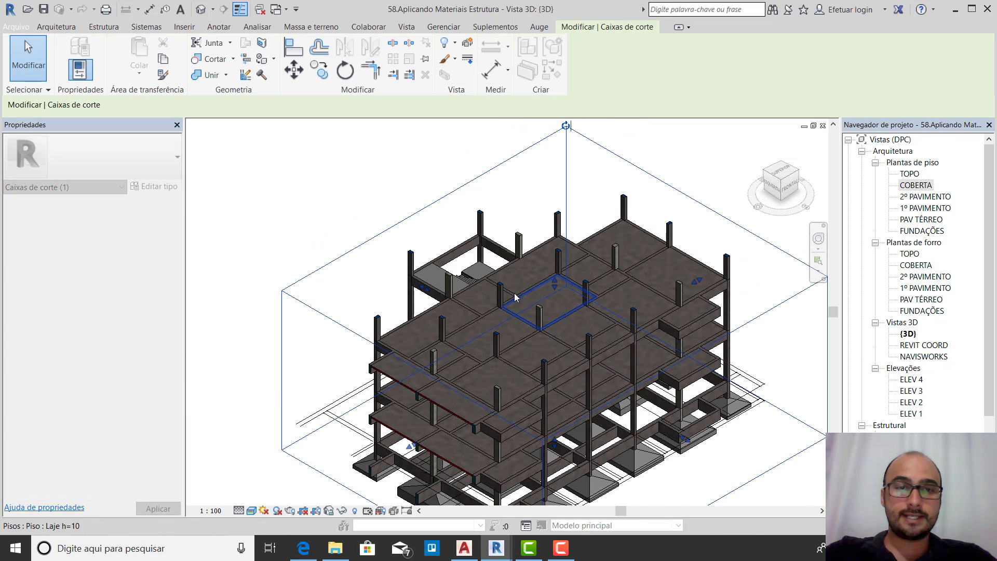
{"action": "scroll", "coordinate": [381, 345], "scroll_direction": "up", "scroll_amount": 2}
{"action": "scroll", "coordinate": [382, 345], "scroll_direction": "up", "scroll_amount": 4}
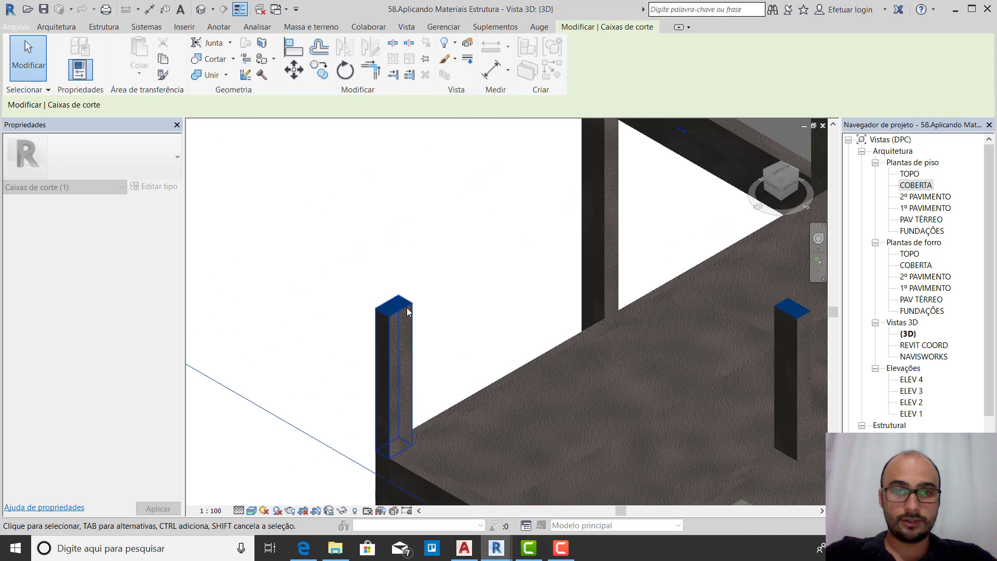
{"action": "scroll", "coordinate": [373, 318], "scroll_direction": "down", "scroll_amount": 5}
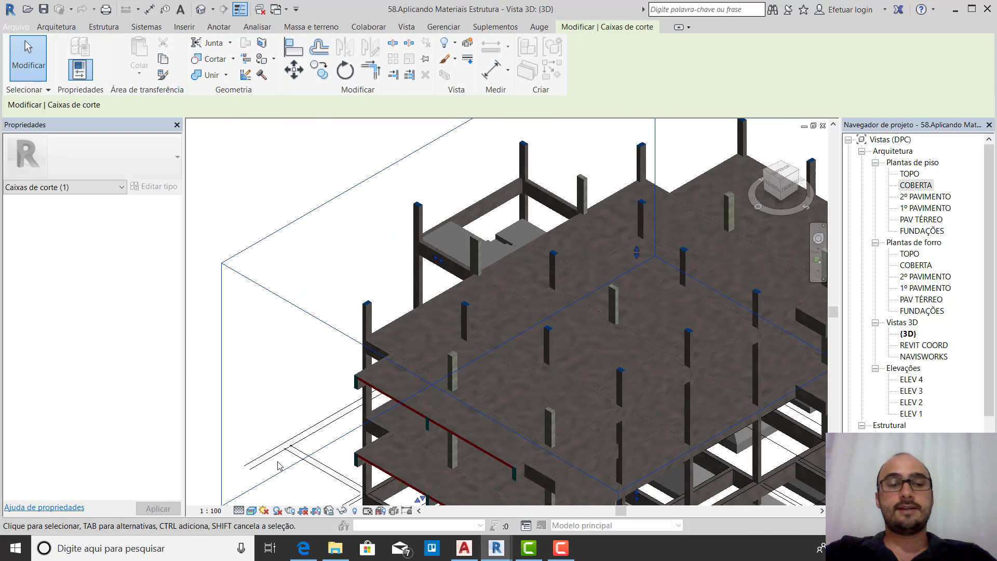
Set the visual style to Sombreado, raise the section box's top face back above the roof and clear the selection
{"action": "left_click", "coordinate": [253, 511]}
{"action": "left_click", "coordinate": [269, 465]}
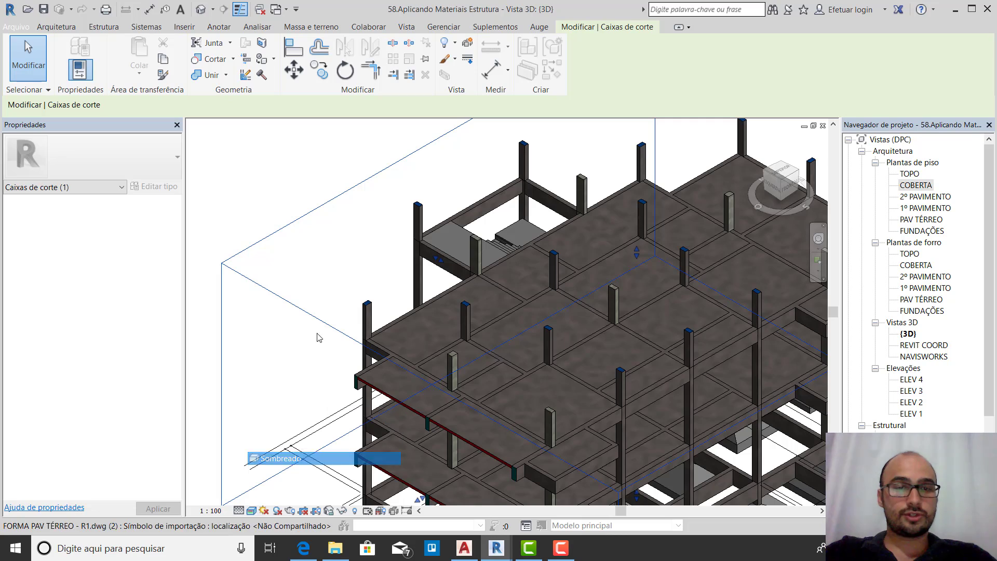
{"action": "scroll", "coordinate": [313, 307], "scroll_direction": "down", "scroll_amount": 3}
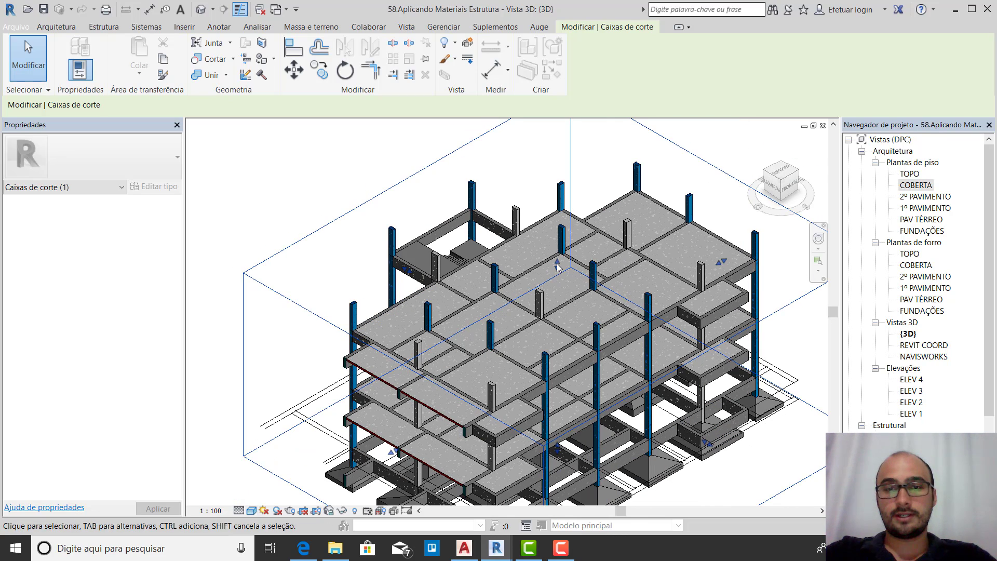
{"action": "left_click_drag", "start_coordinate": [558, 265], "coordinate": [558, 198]}
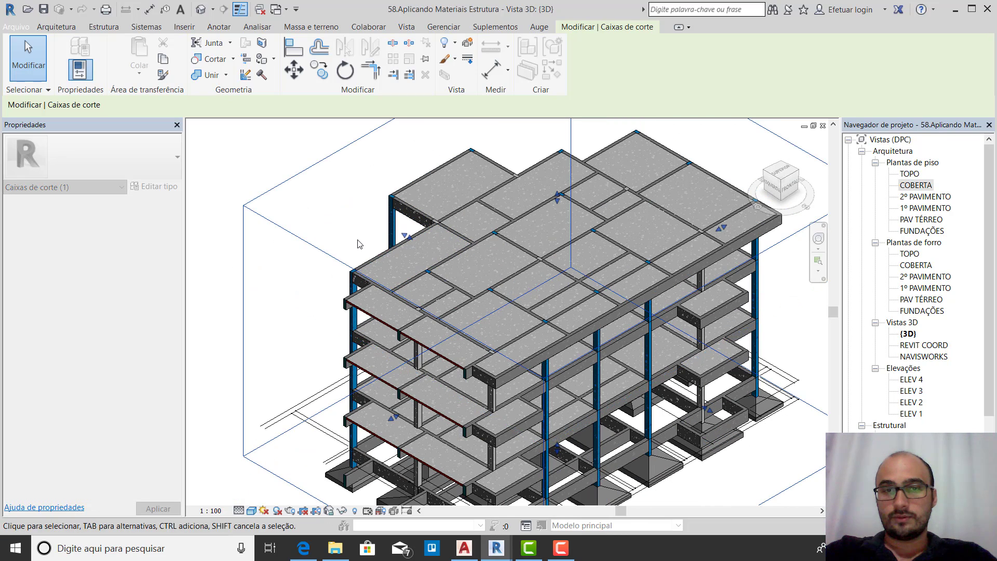
{"action": "scroll", "coordinate": [350, 242], "scroll_direction": "down", "scroll_amount": 1}
{"action": "key", "text": "Escape"}
Assign the Concreto - PILAR structural material to the PILAR 20X25 column type and clear the selection
{"action": "scroll", "coordinate": [385, 319], "scroll_direction": "up", "scroll_amount": 2}
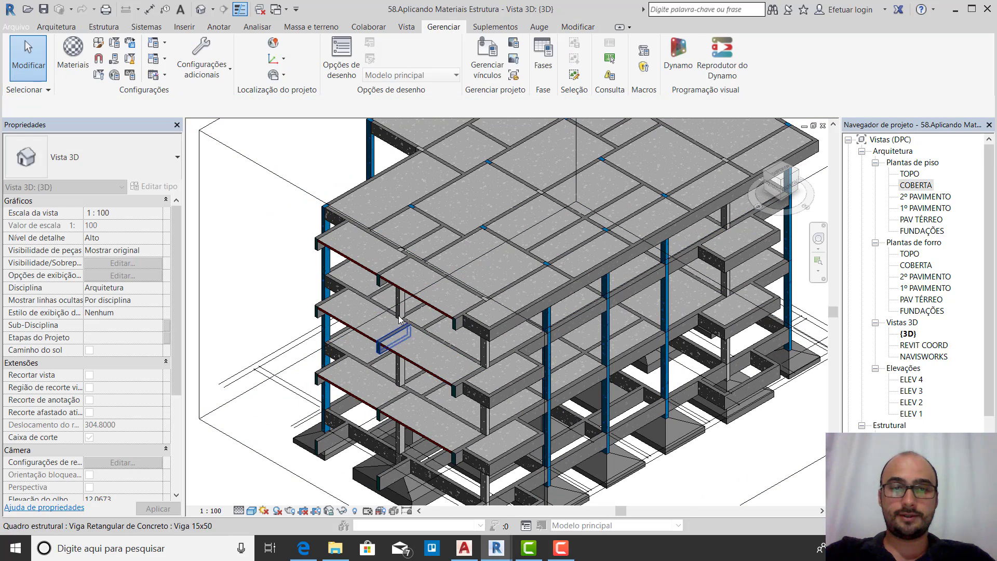
{"action": "left_click", "coordinate": [400, 311]}
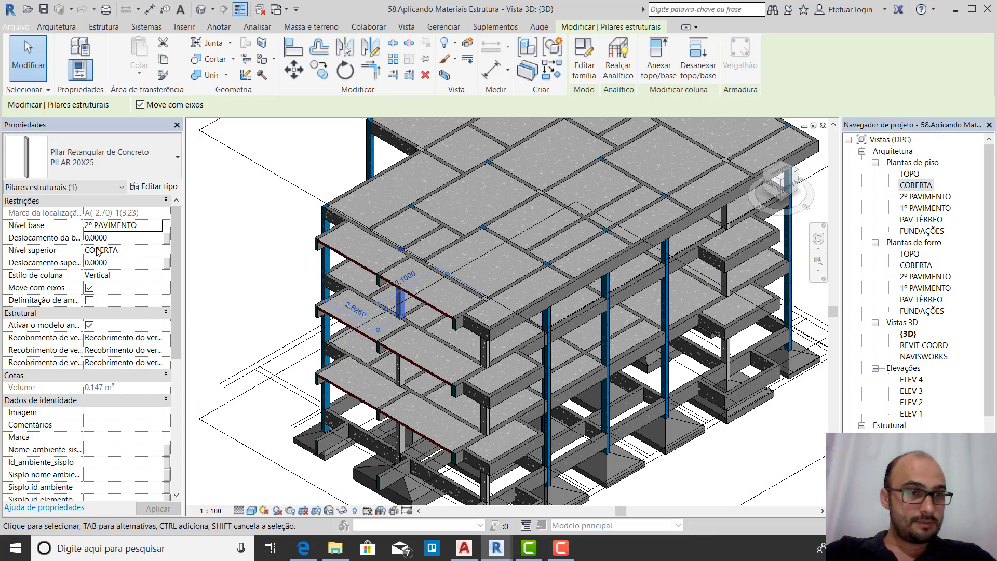
{"action": "scroll", "coordinate": [126, 343], "scroll_direction": "down", "scroll_amount": 5}
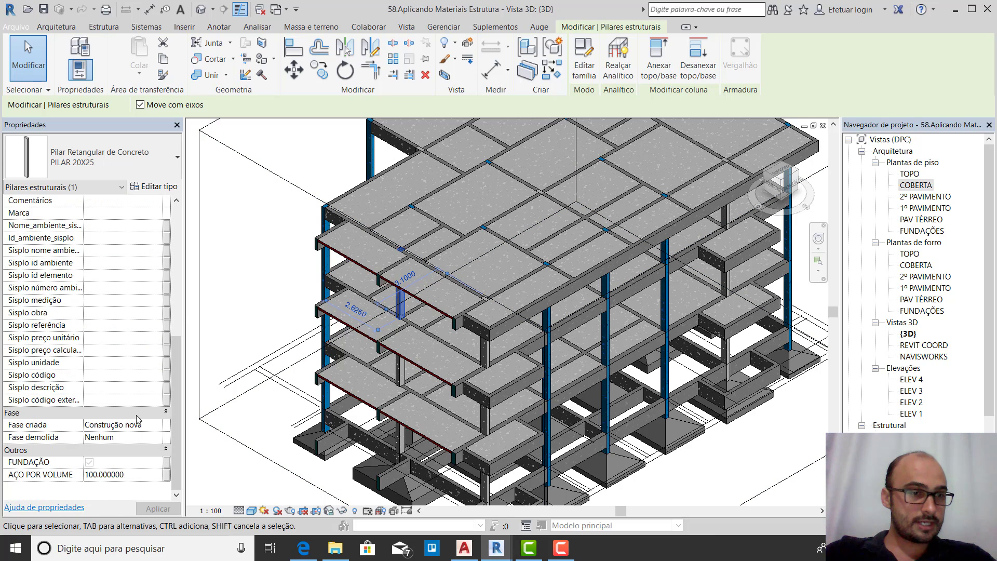
{"action": "scroll", "coordinate": [126, 343], "scroll_direction": "up", "scroll_amount": 5}
{"action": "scroll", "coordinate": [242, 347], "scroll_direction": "up", "scroll_amount": 3}
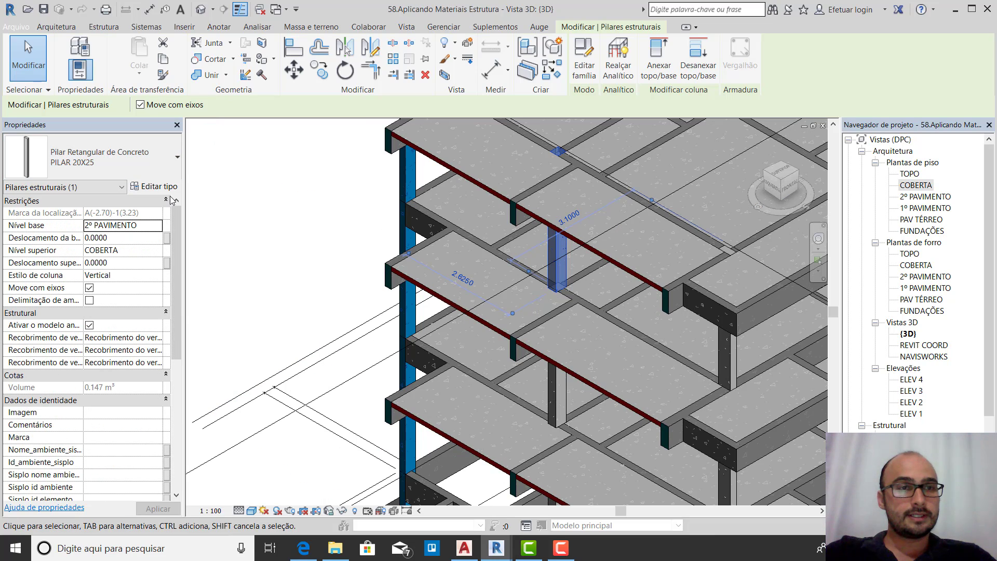
{"action": "left_click", "coordinate": [166, 188]}
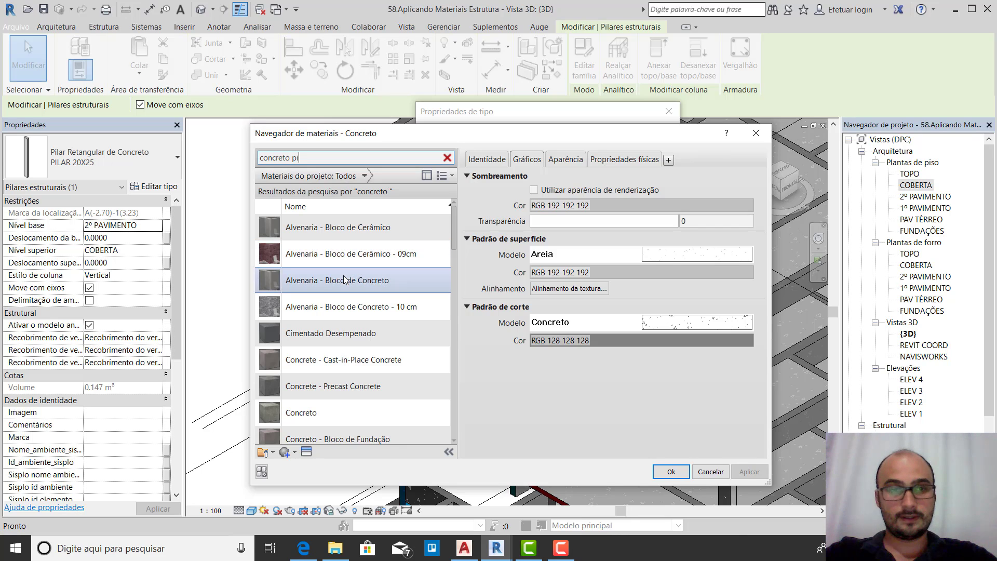
{"action": "double_click", "coordinate": [350, 220]}
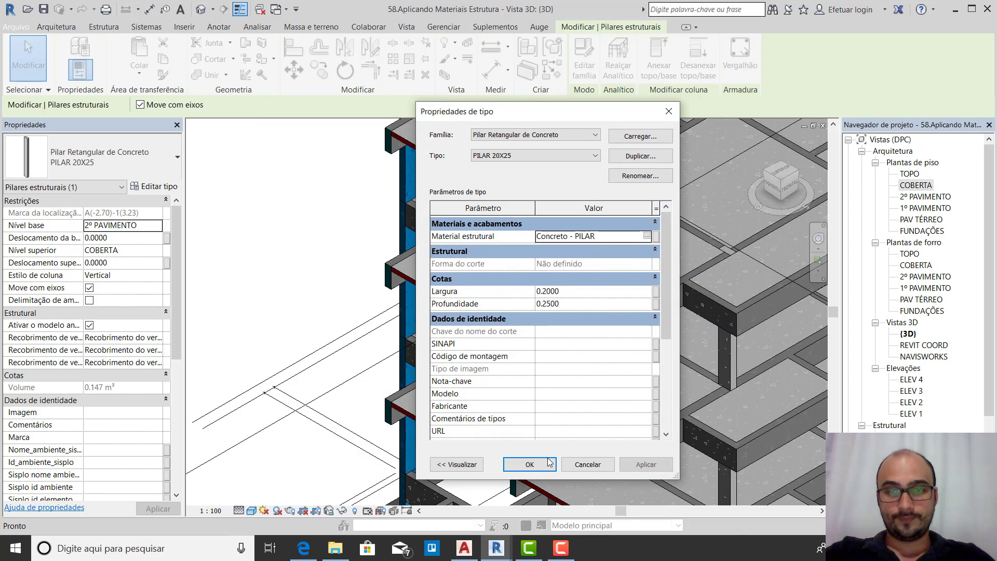
{"action": "key", "text": "Return"}
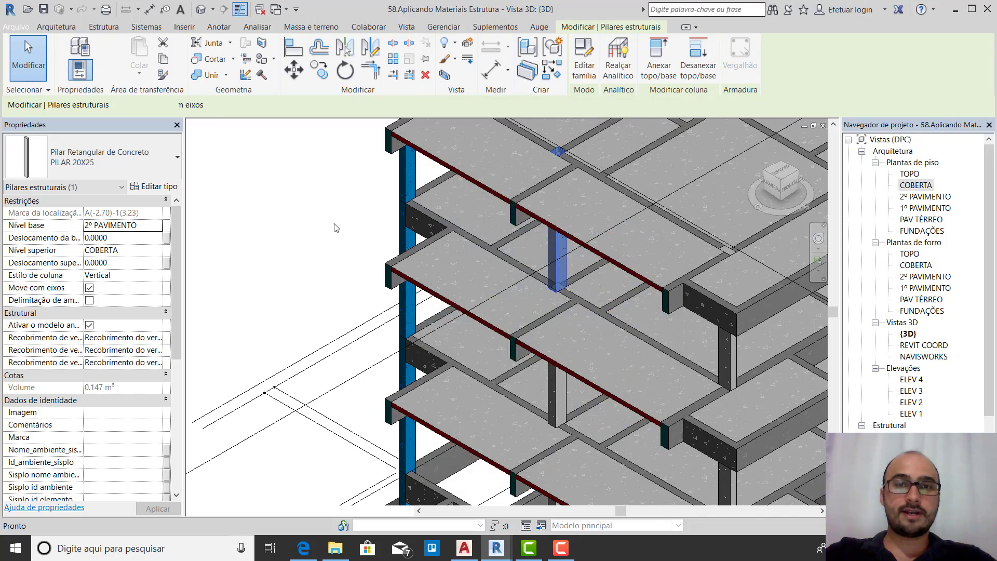
{"action": "scroll", "coordinate": [334, 231], "scroll_direction": "down", "scroll_amount": 2}
{"action": "left_click", "coordinate": [315, 262]}
{"action": "scroll", "coordinate": [315, 266], "scroll_direction": "down", "scroll_amount": 4}
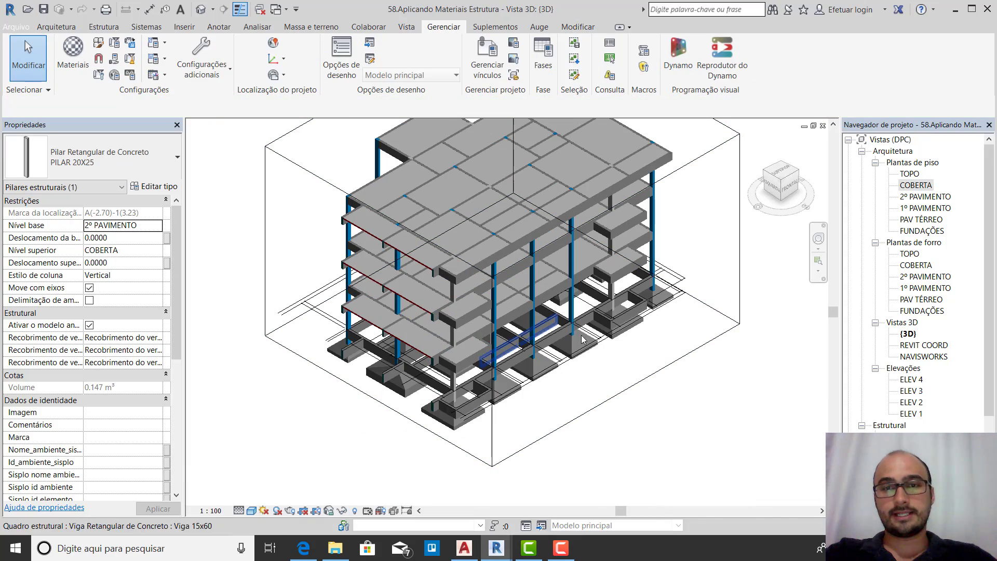
Set the structural material of the PILAR 15X30 column type to Concreto - PILAR and clear the selection
{"action": "scroll", "coordinate": [636, 211], "scroll_direction": "up", "scroll_amount": 5}
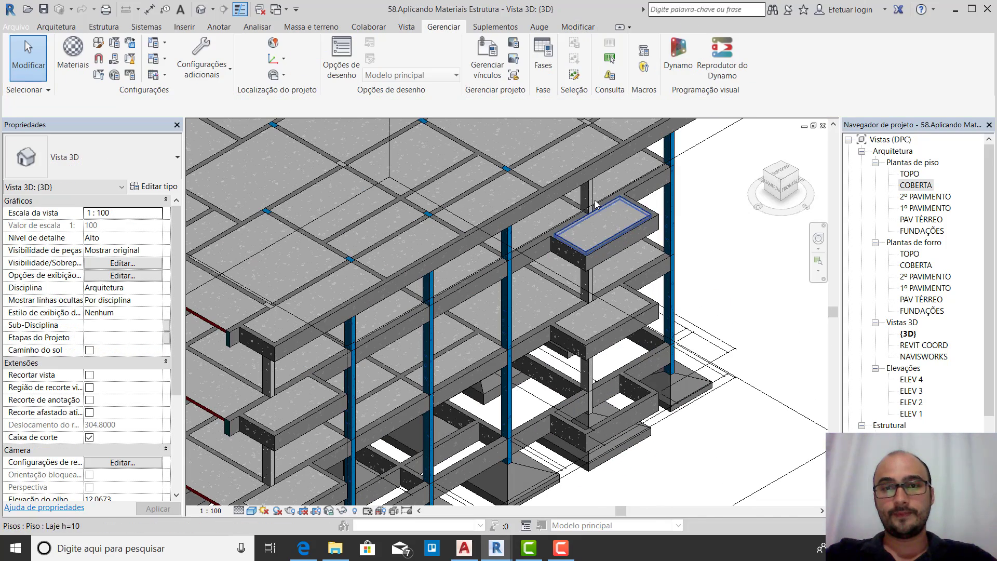
{"action": "left_click", "coordinate": [612, 262]}
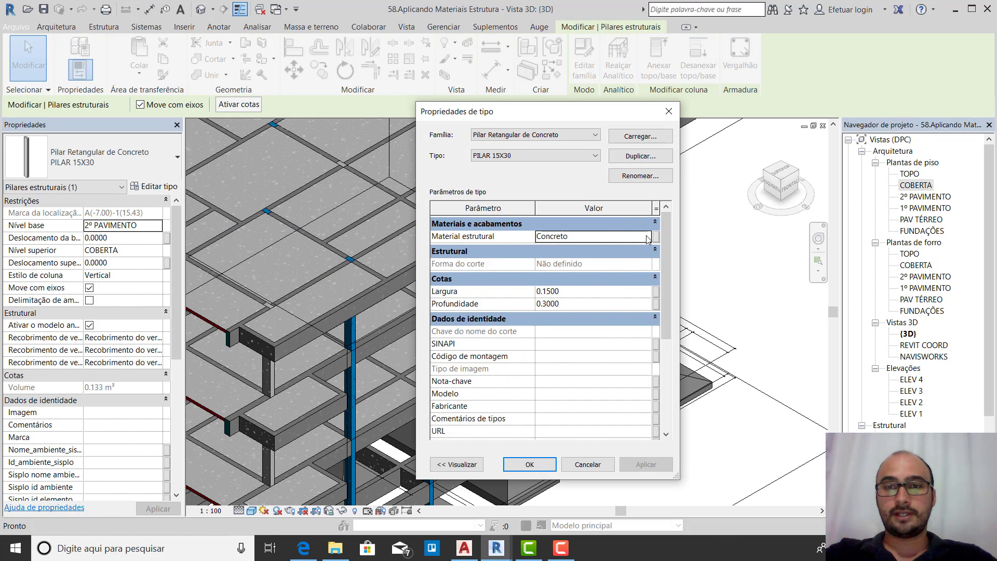
{"action": "left_click", "coordinate": [647, 235]}
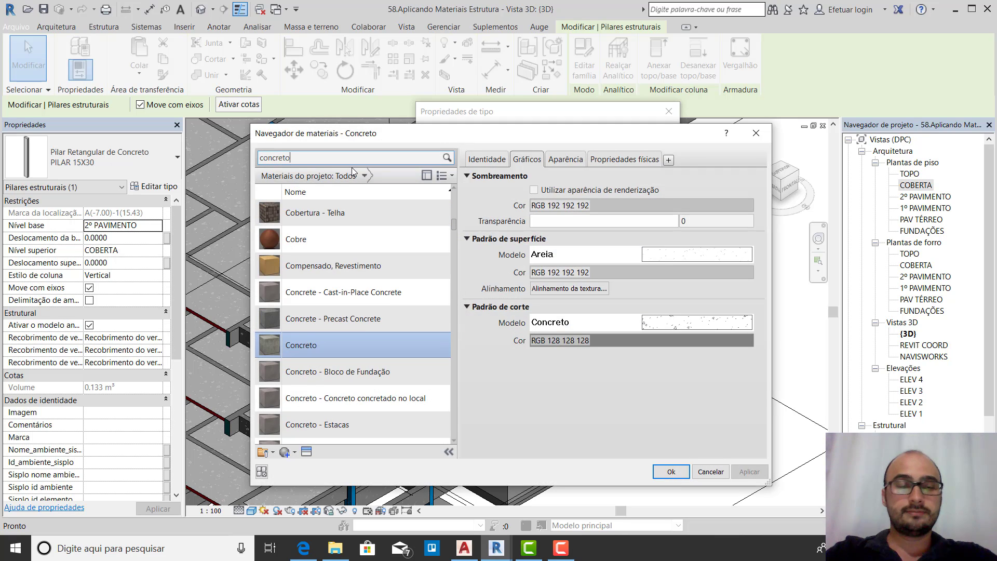
{"action": "type", "text": "concreto"}
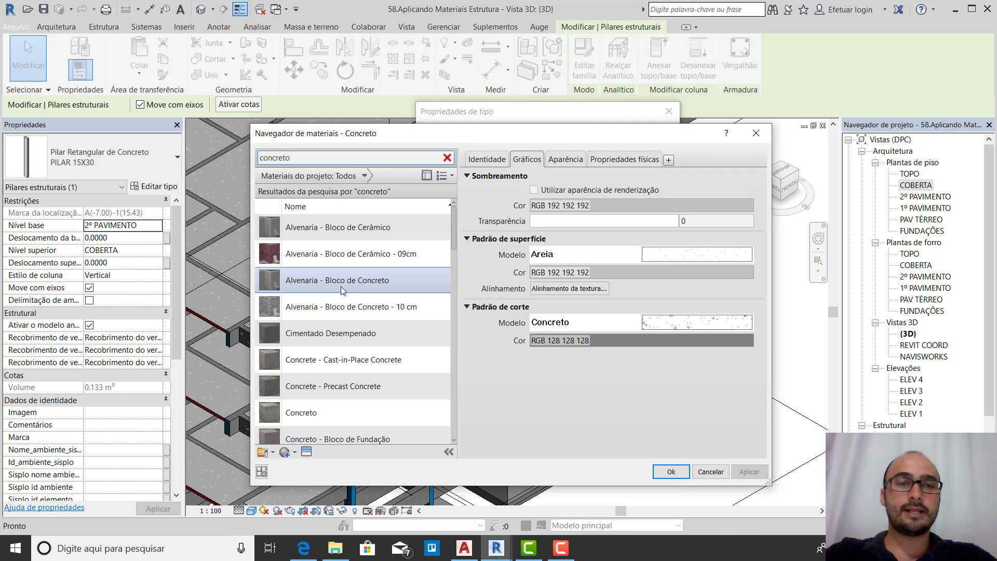
{"action": "type", "text": " pil"}
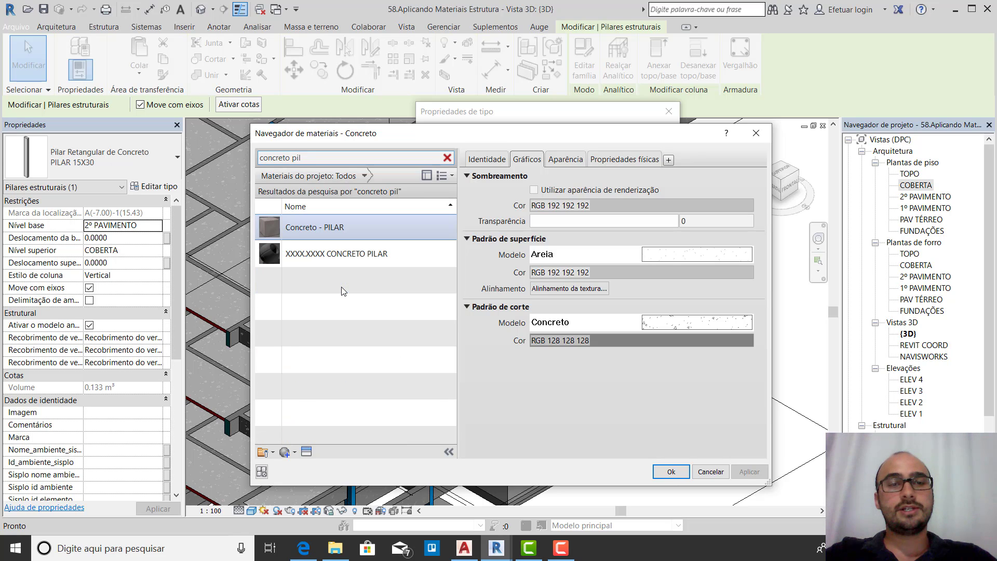
{"action": "left_click", "coordinate": [348, 229]}
{"action": "key", "text": "Return"}
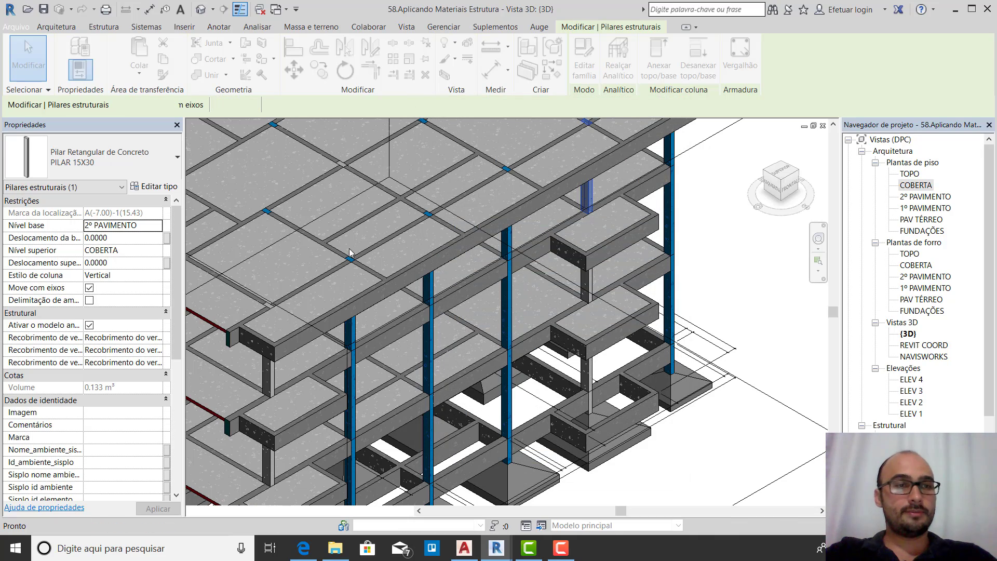
{"action": "key", "text": "Escape"}
Lower the section box's top face to cut through the upper-storey columns and clear the selection
{"action": "scroll", "coordinate": [349, 252], "scroll_direction": "down", "scroll_amount": 6}
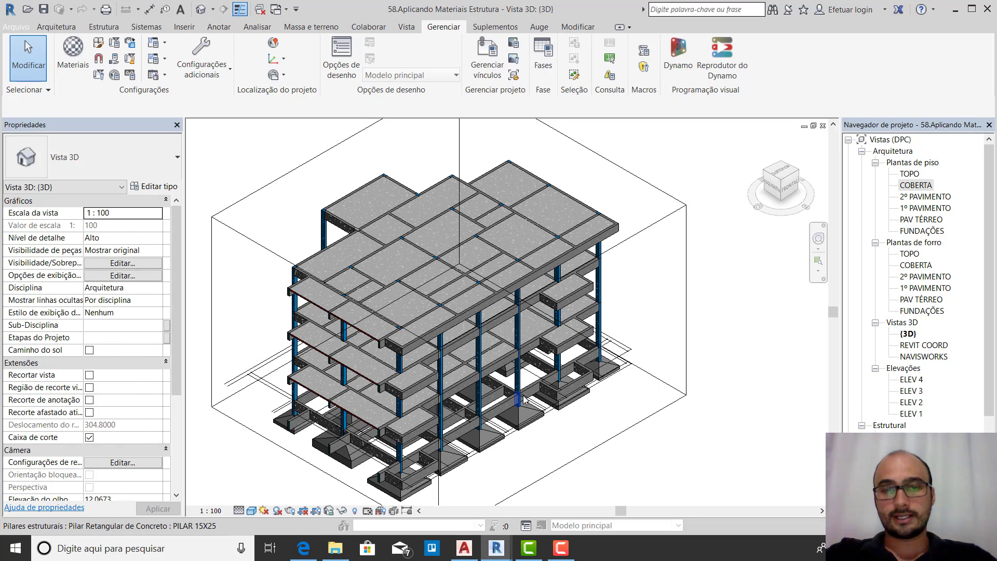
{"action": "left_click", "coordinate": [459, 249]}
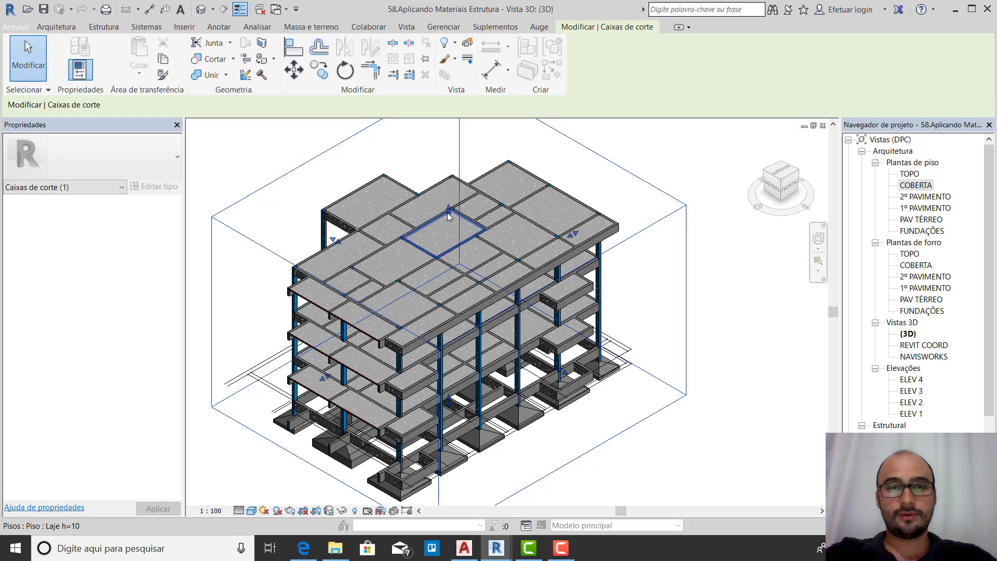
{"action": "left_click", "coordinate": [608, 172]}
{"action": "left_click", "coordinate": [601, 156]}
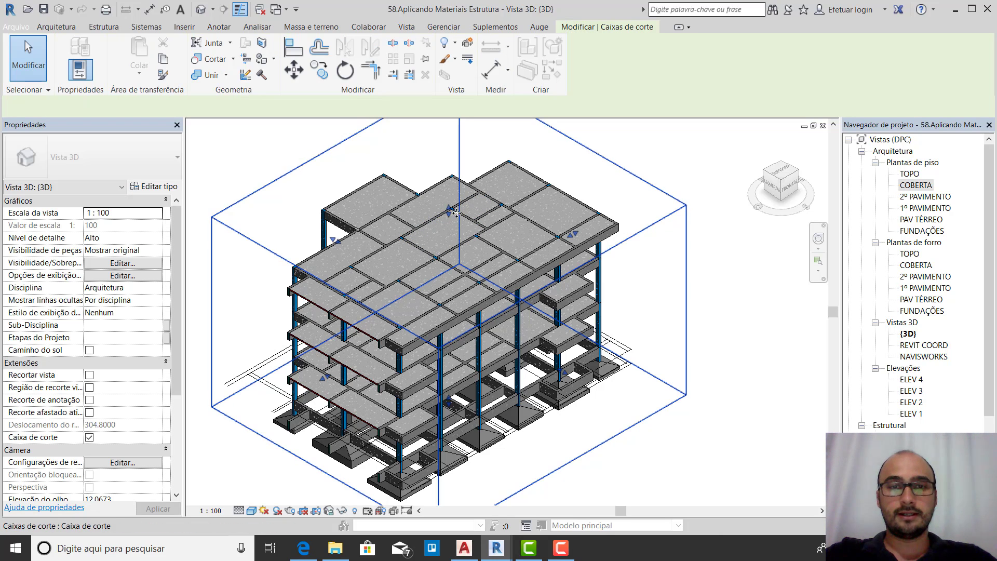
{"action": "left_click_drag", "start_coordinate": [449, 210], "coordinate": [456, 261]}
{"action": "scroll", "coordinate": [349, 254], "scroll_direction": "up", "scroll_amount": 1}
{"action": "scroll", "coordinate": [348, 253], "scroll_direction": "up", "scroll_amount": 2}
{"action": "key", "text": "Escape"}
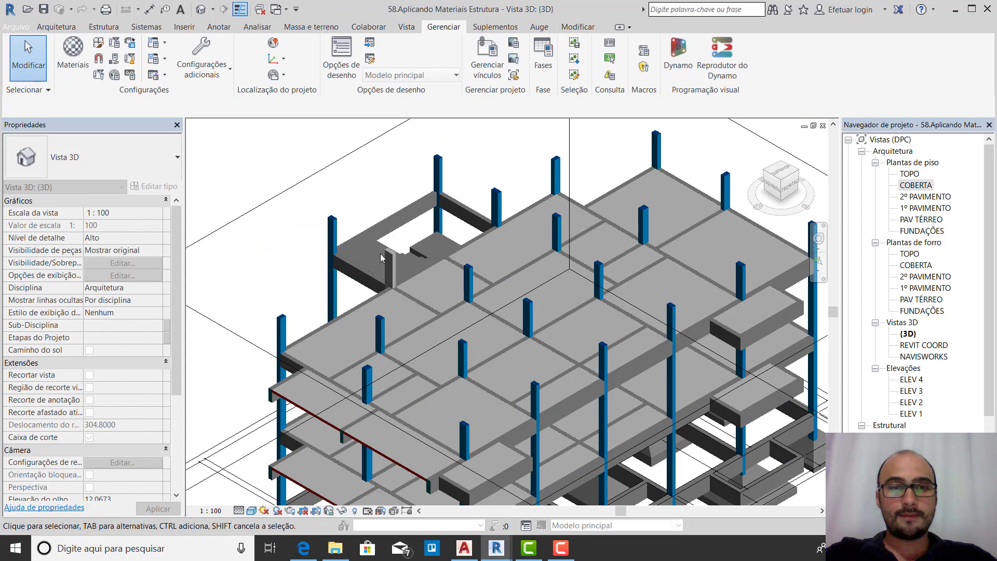
Pick Concreto - PILAR as the structural material for the PILAR 15X35 type of the grey column beside the stairs
{"action": "left_click", "coordinate": [390, 264]}
{"action": "left_click", "coordinate": [165, 188]}
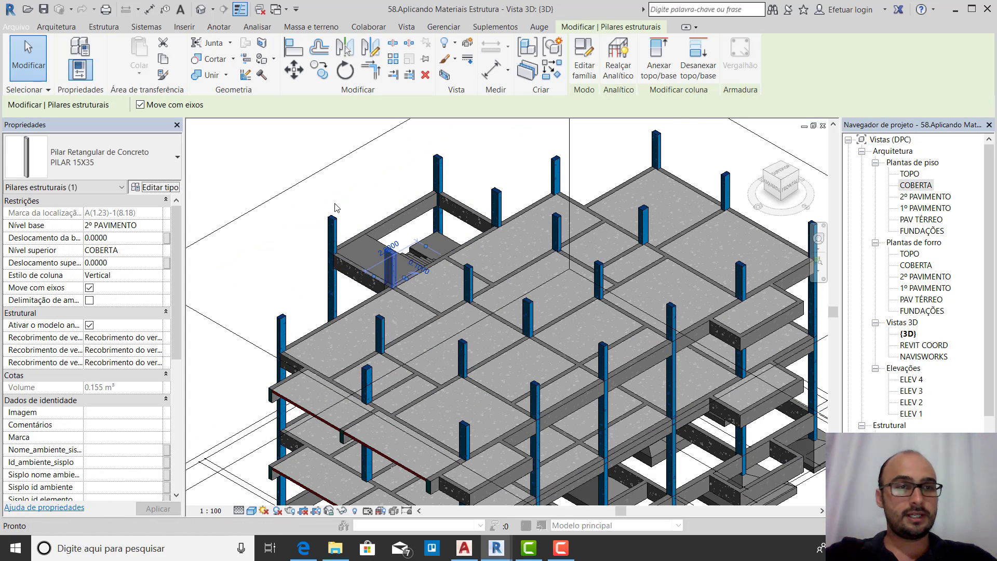
{"action": "left_click", "coordinate": [647, 236]}
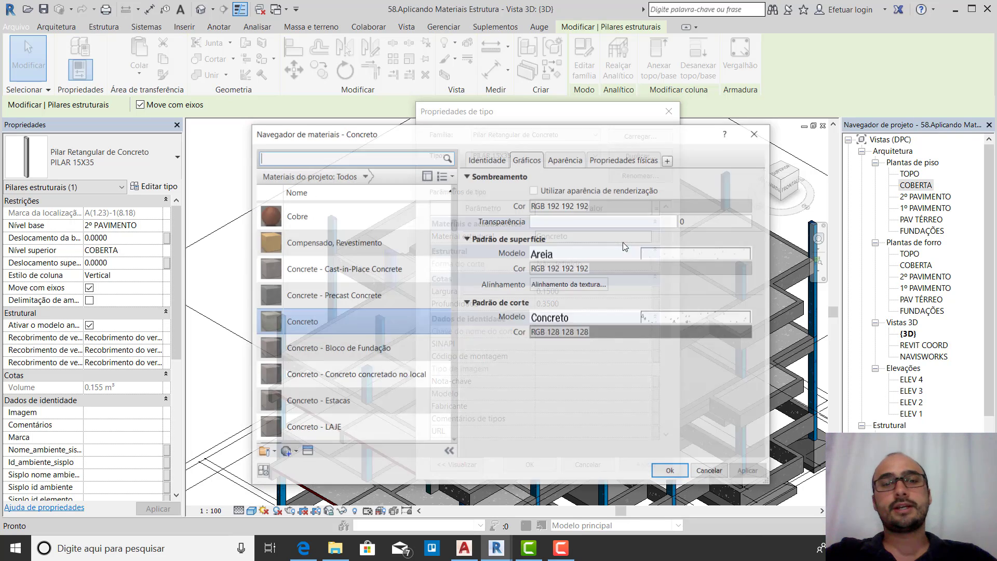
{"action": "left_click", "coordinate": [356, 159]}
{"action": "type", "text": "concreto"}
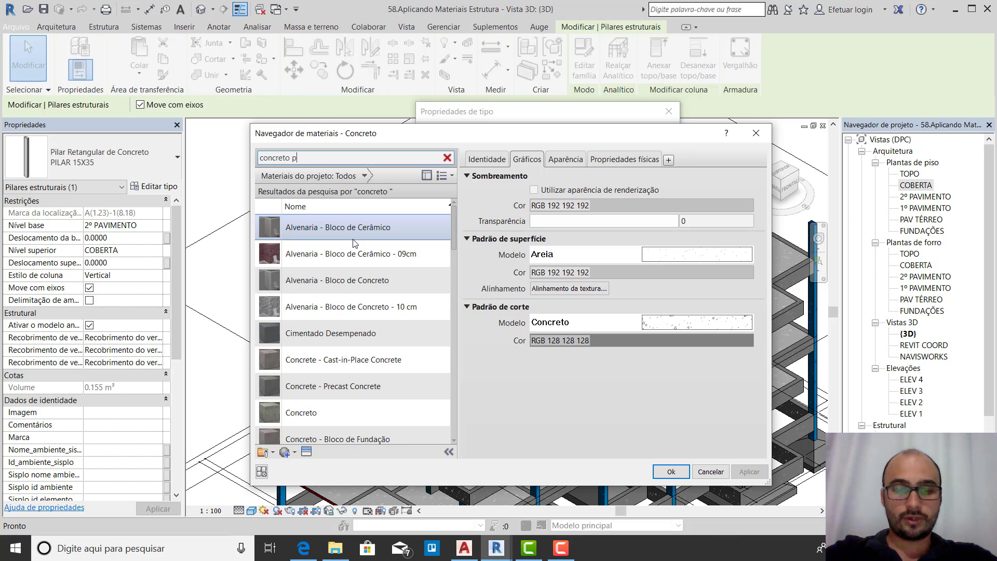
{"action": "type", "text": " pila"}
{"action": "left_click", "coordinate": [355, 231]}
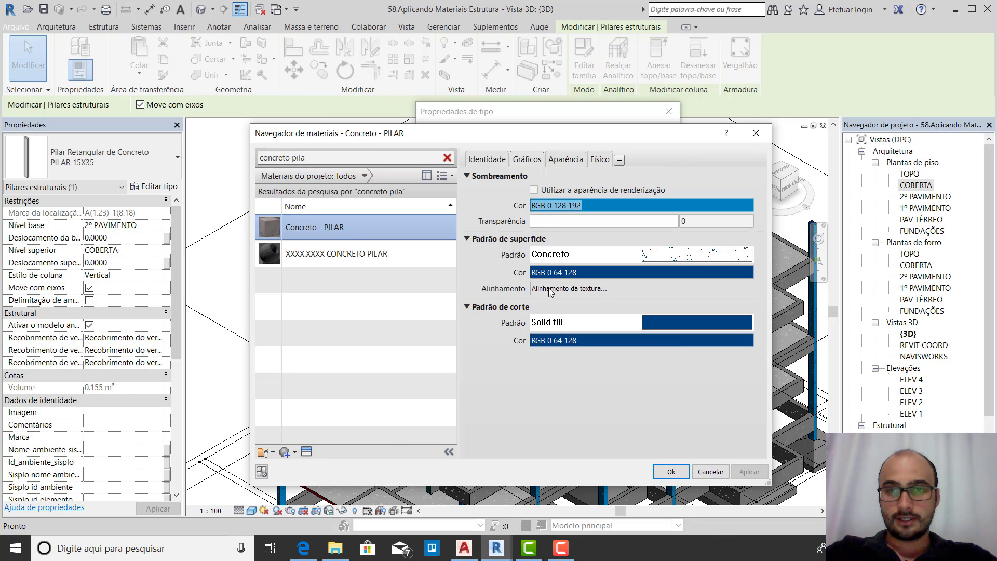
Set the shading colour of Concreto - PILAR to RGB 0 64 128, accept the material and type changes and clear the selection
{"action": "left_click", "coordinate": [654, 210]}
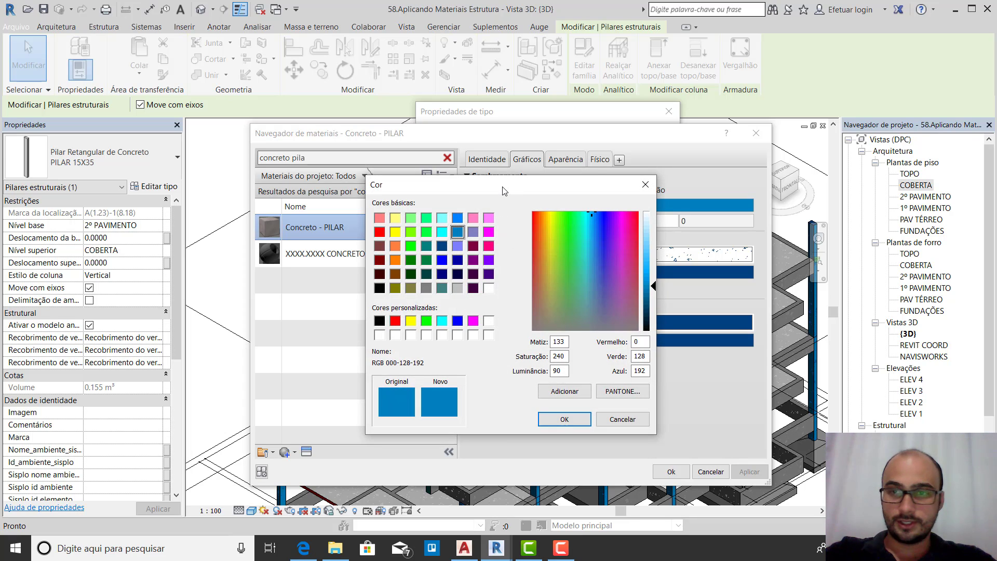
{"action": "left_click", "coordinate": [441, 246]}
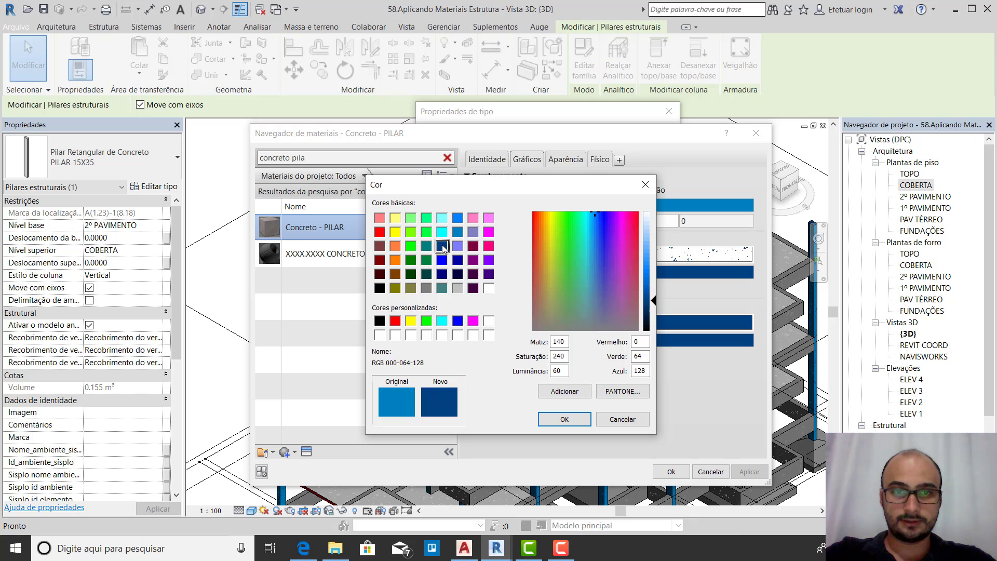
{"action": "left_click", "coordinate": [562, 420]}
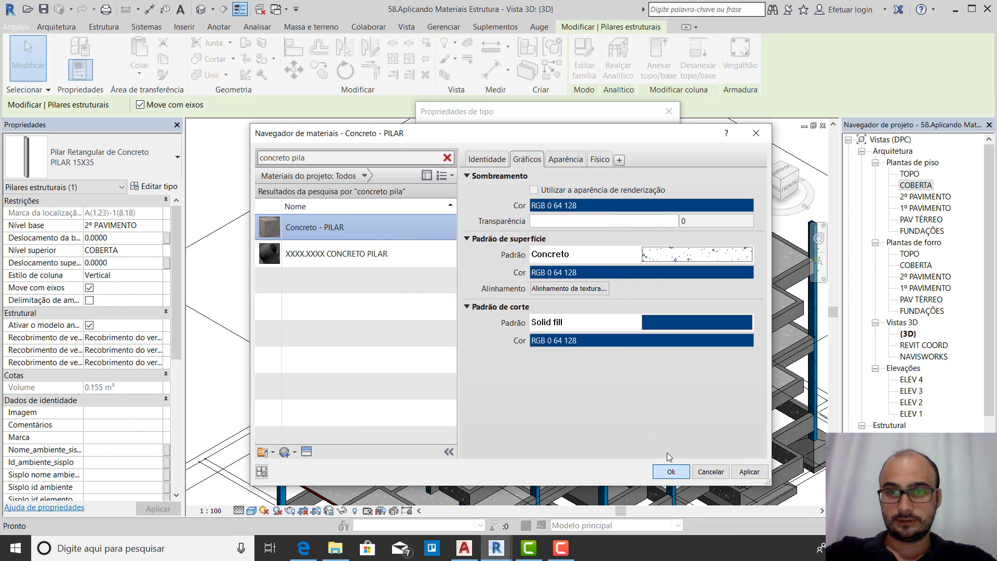
{"action": "key", "text": "Return"}
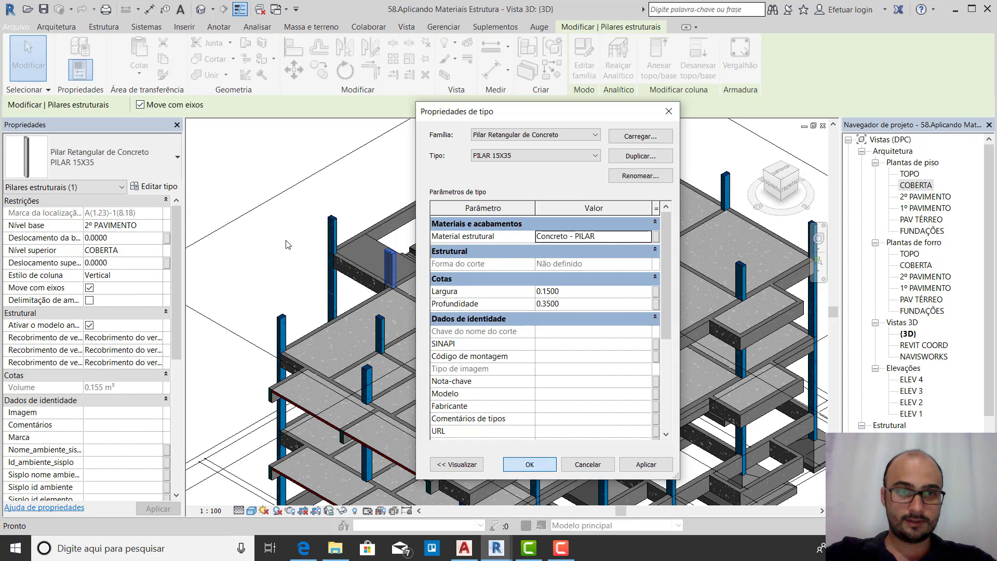
{"action": "key", "text": "Return"}
{"action": "key", "text": "Escape"}
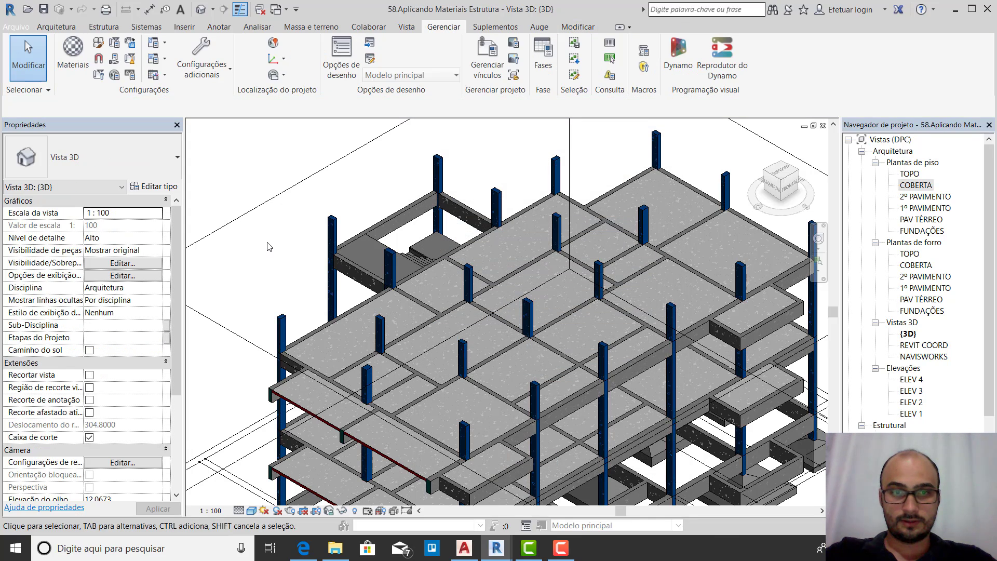
{"action": "scroll", "coordinate": [267, 246], "scroll_direction": "down", "scroll_amount": 5}
{"action": "scroll", "coordinate": [531, 270], "scroll_direction": "up", "scroll_amount": 6}
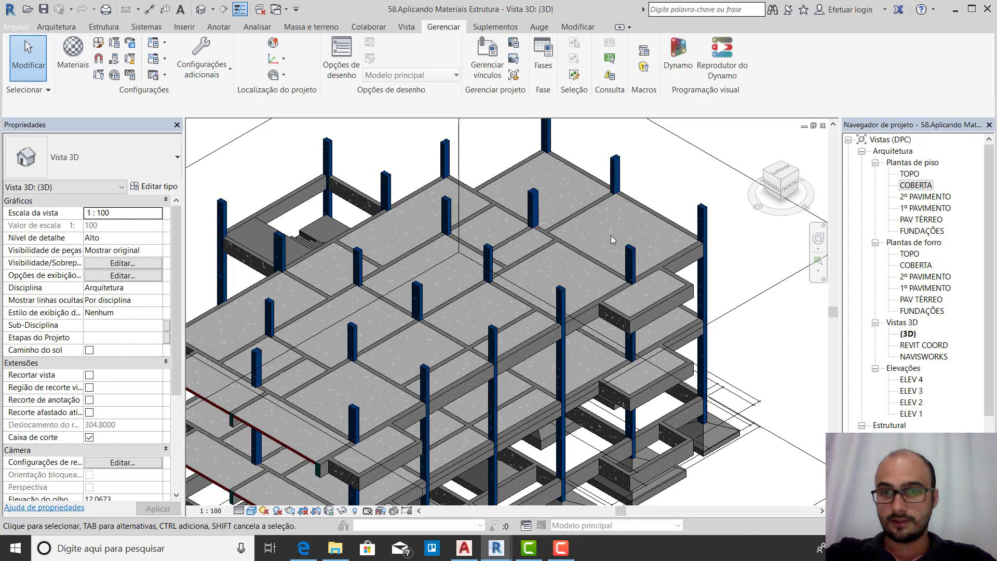
{"action": "scroll", "coordinate": [611, 235], "scroll_direction": "down", "scroll_amount": 5}
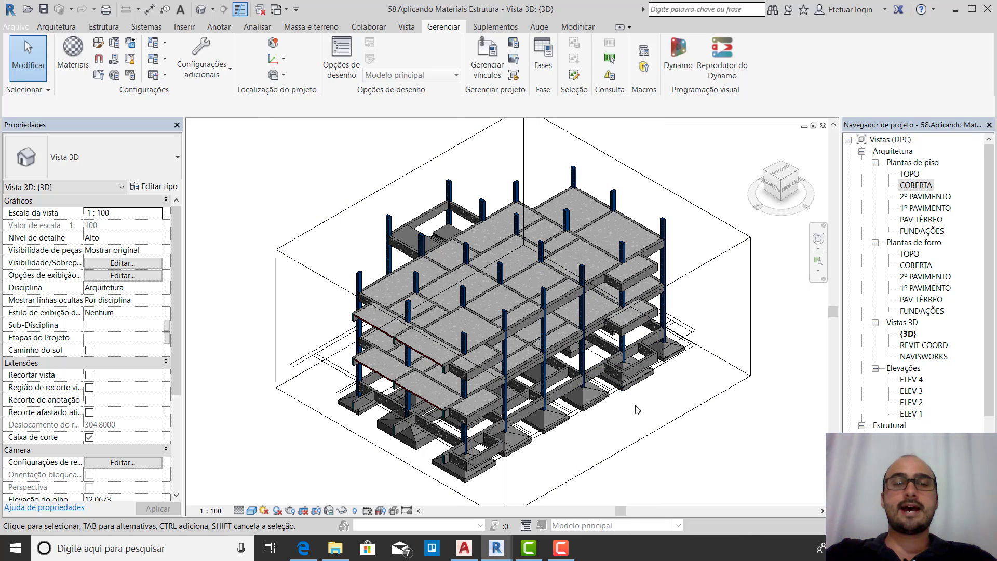